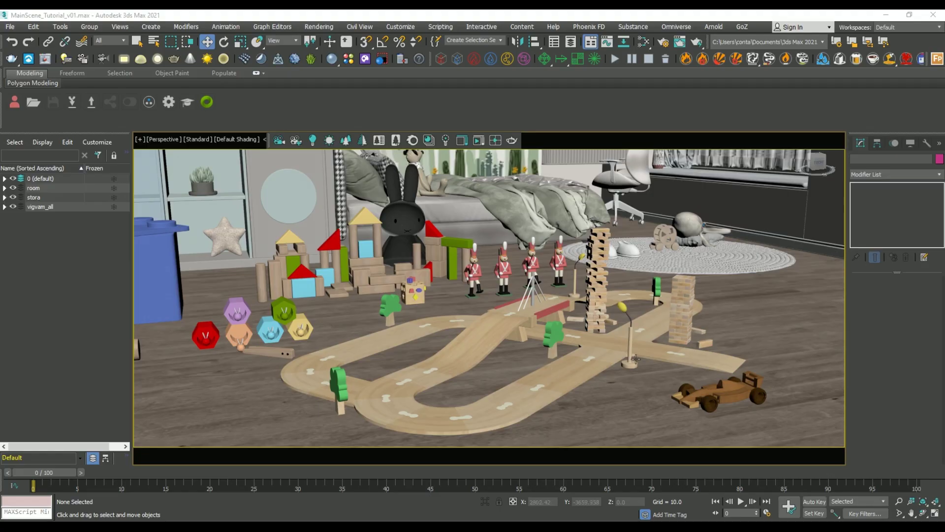
Select the wooden toy race car on the floor and isolate it in the perspective view
scroll(700, 331, up, 5)
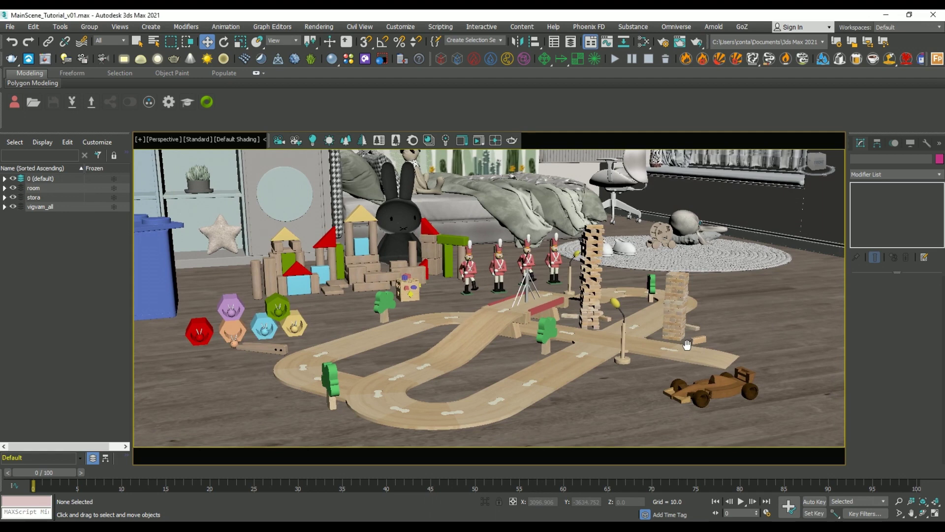
alt+middle_drag(720, 357, 640, 353)
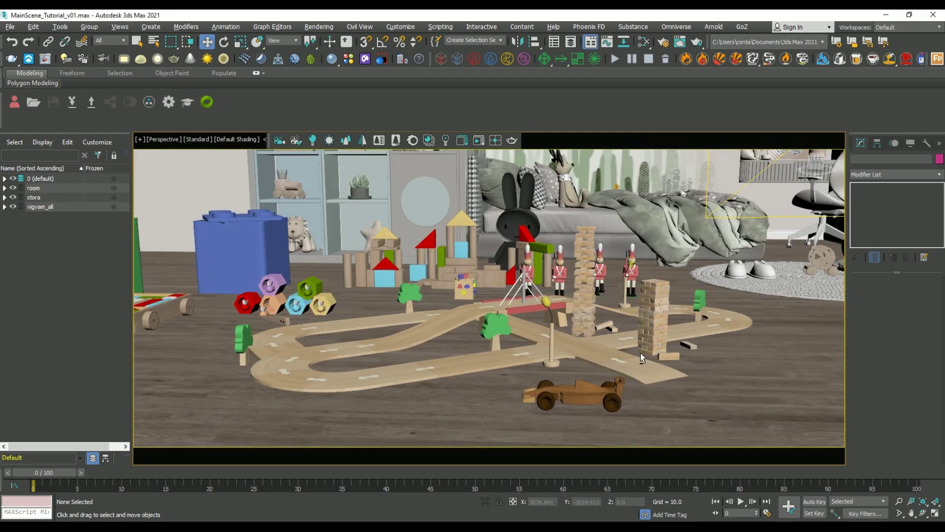
click(593, 390)
key(z)
alt+middle_drag(593, 391, 574, 352)
key(alt+q)
scroll(684, 384, down, 4)
click(689, 341)
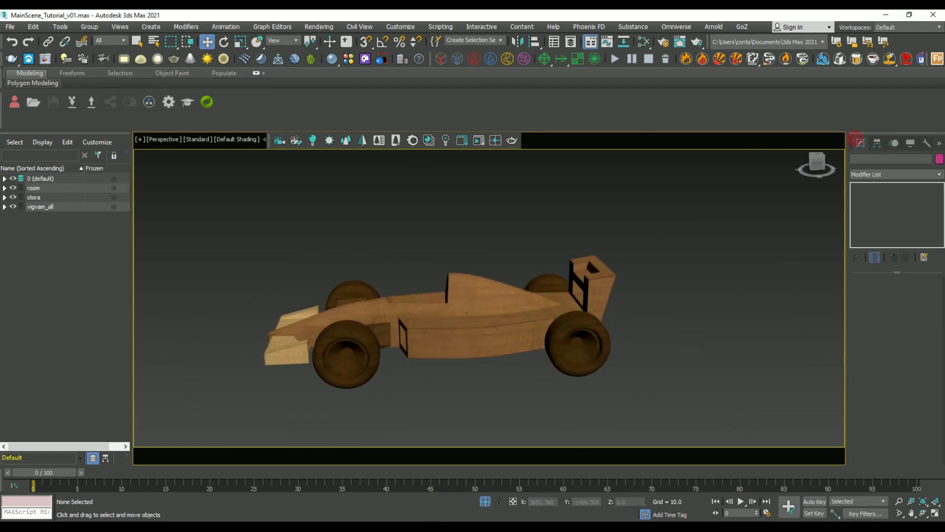
Choose Craft Director Studio Util in the utilities' button set configuration and accept the set
click(940, 143)
click(918, 215)
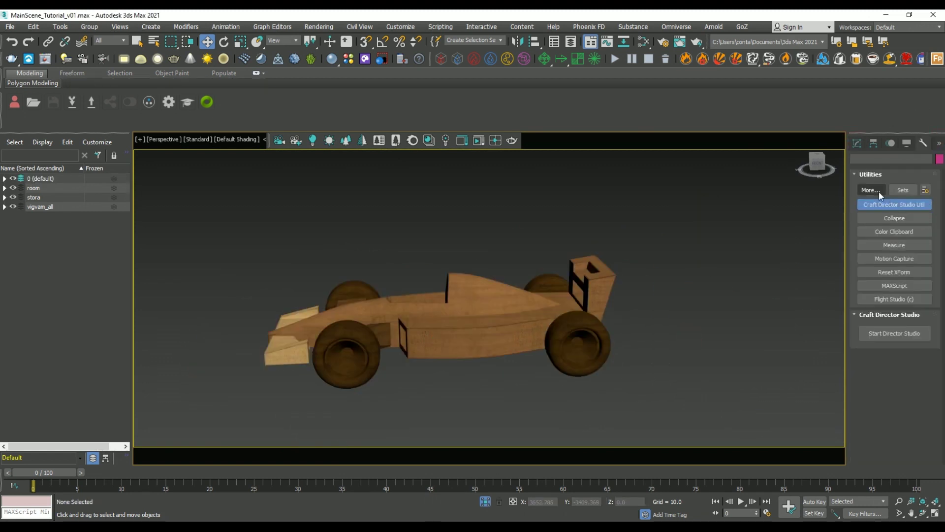
click(930, 194)
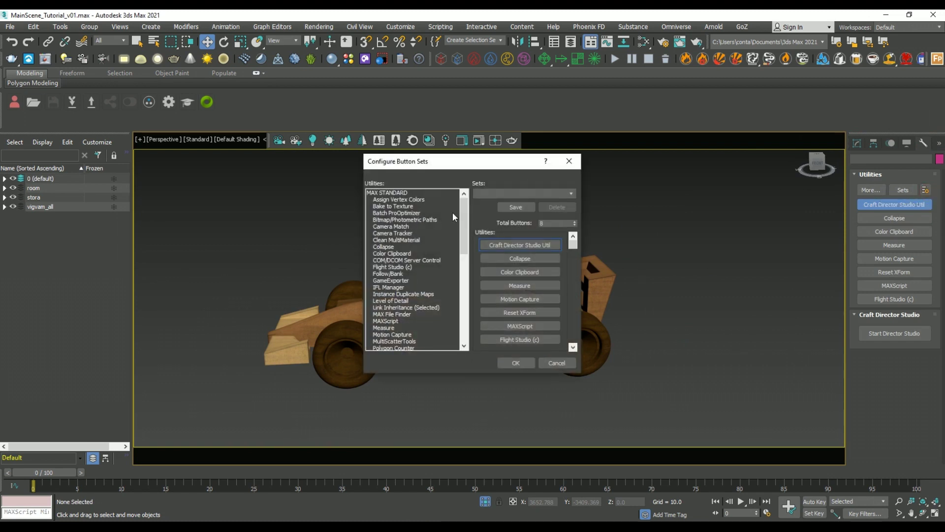
scroll(453, 217, down, 15)
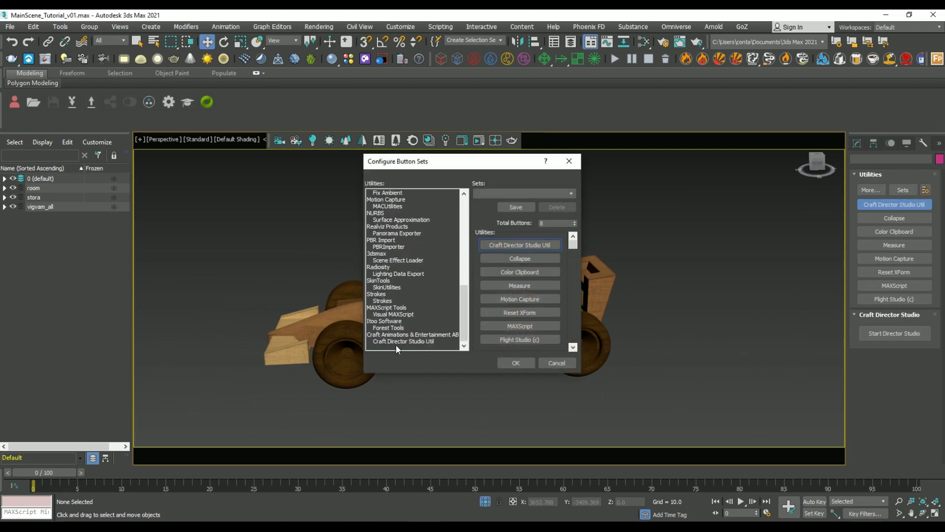
click(402, 344)
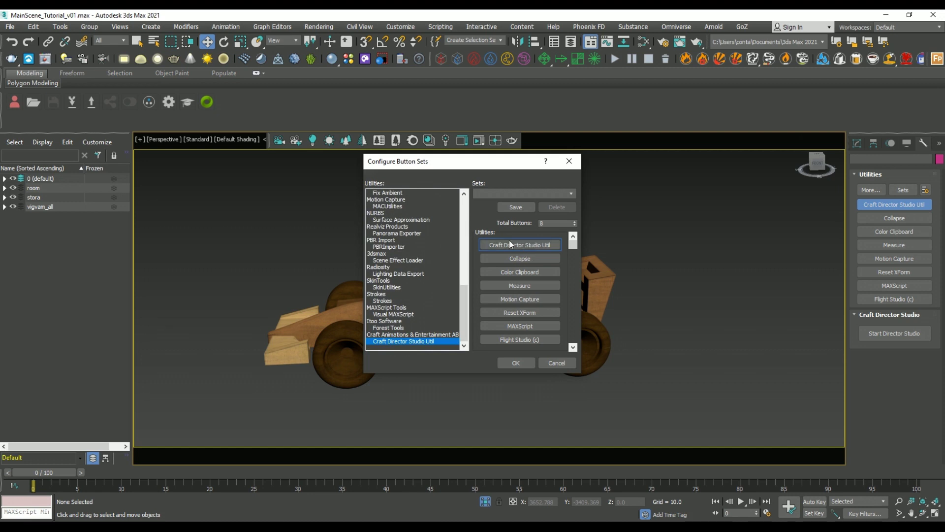
click(515, 363)
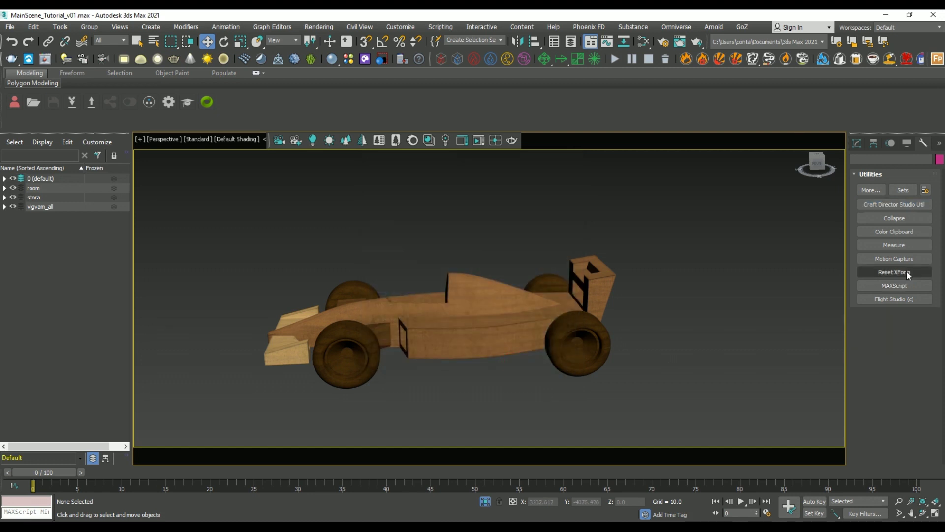
Start Craft Director Studio, create a 4WheelerExt vehicle tool, and close the studio window
click(894, 204)
click(892, 337)
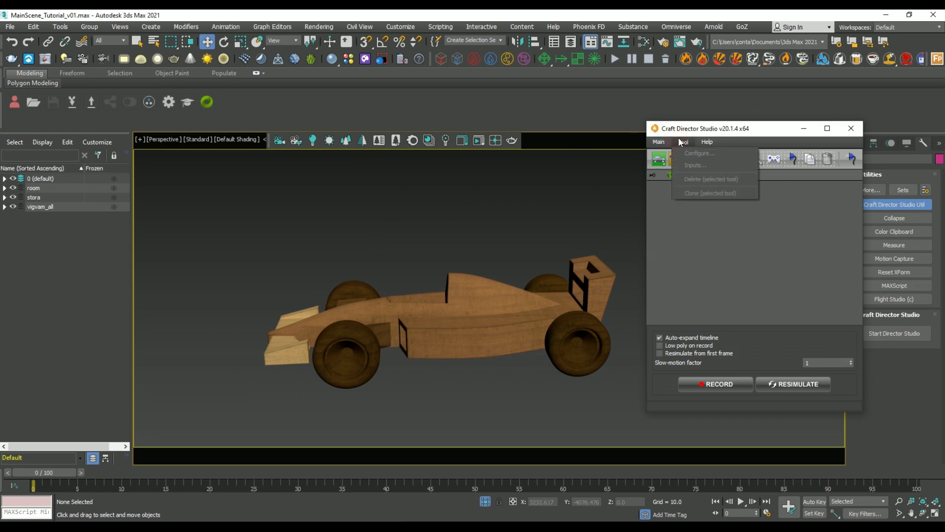
click(659, 142)
mouse_move(718, 154)
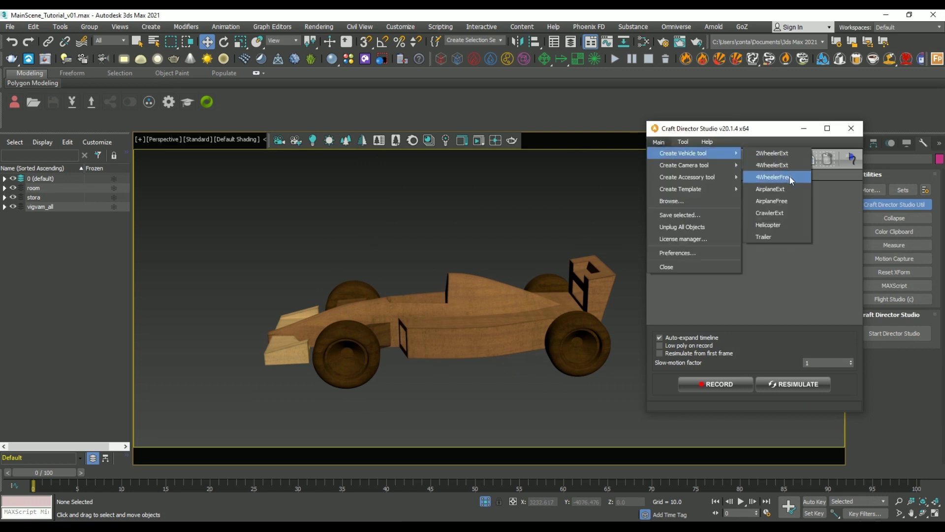
click(781, 165)
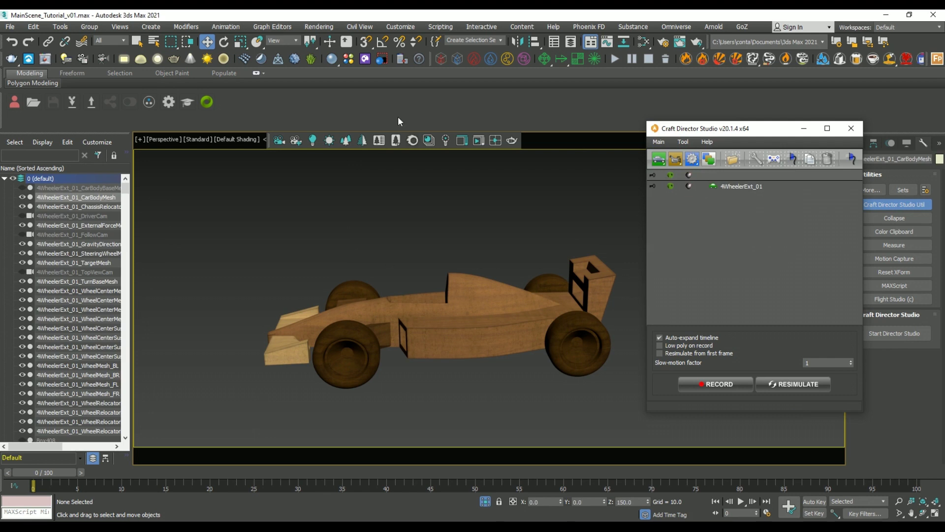
click(852, 129)
Scale the whole 4WheelerExt rig uniformly to about 35% and move it close to the toy car
key(z)
scroll(658, 296, down, 5)
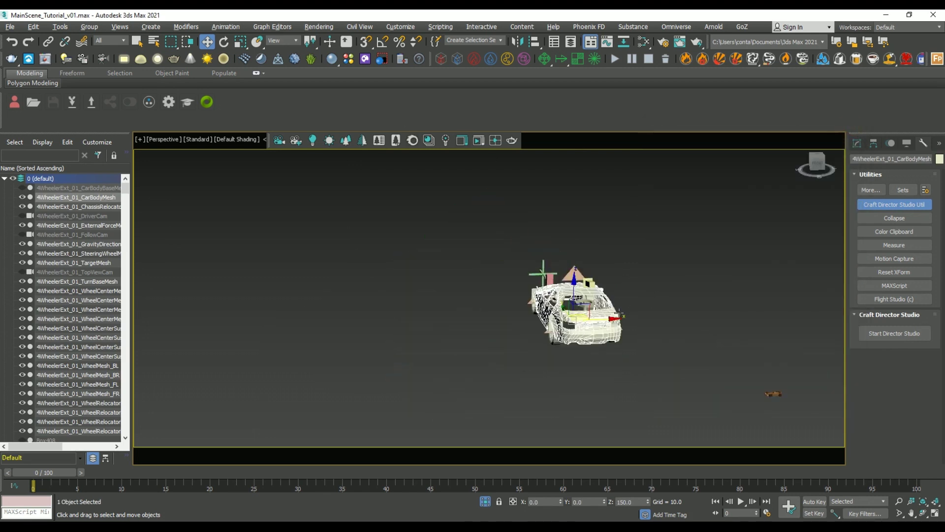
alt+middle_drag(640, 305, 680, 352)
key(r)
drag(547, 225, 256, 398)
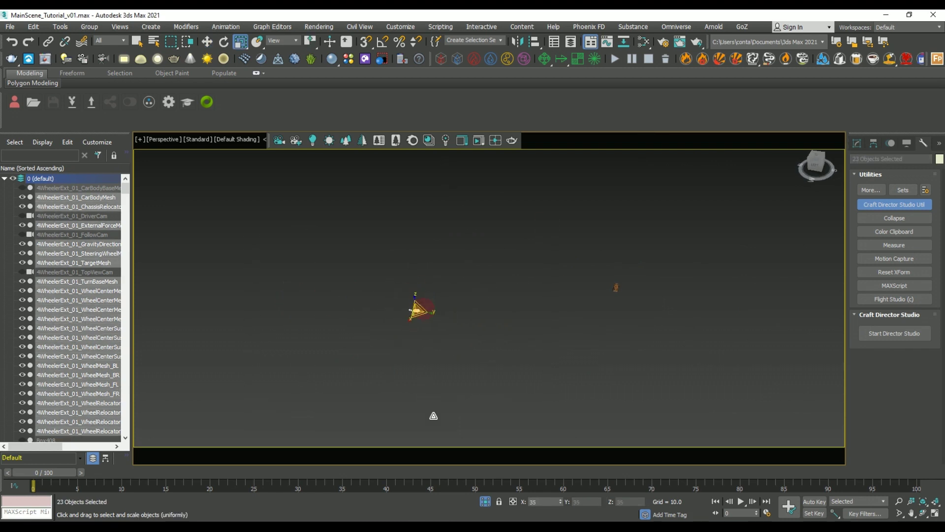
key(w)
drag(408, 301, 607, 280)
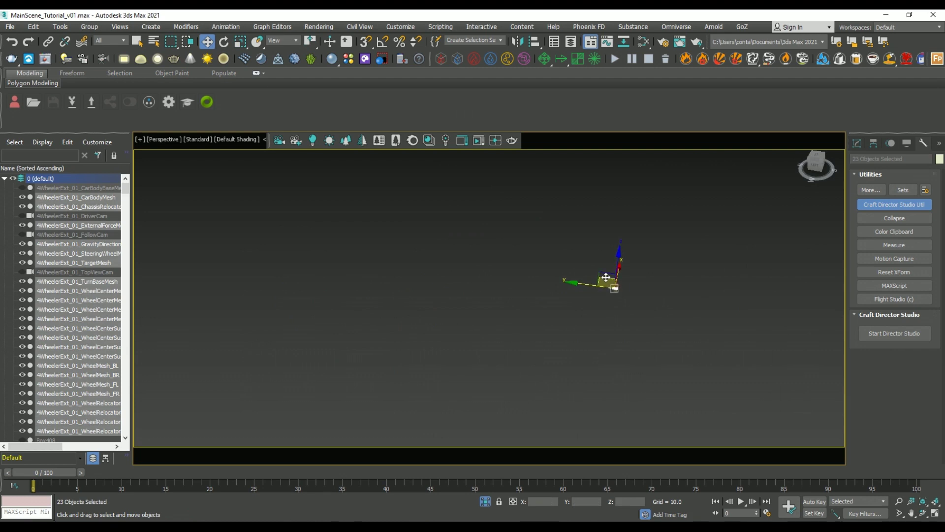
Rotate the rig to the toy car's driving direction with angle snap on and place it over the toy
key(z)
alt+middle_drag(699, 354, 650, 343)
middle_drag(650, 342, 435, 241)
scroll(556, 308, down, 4)
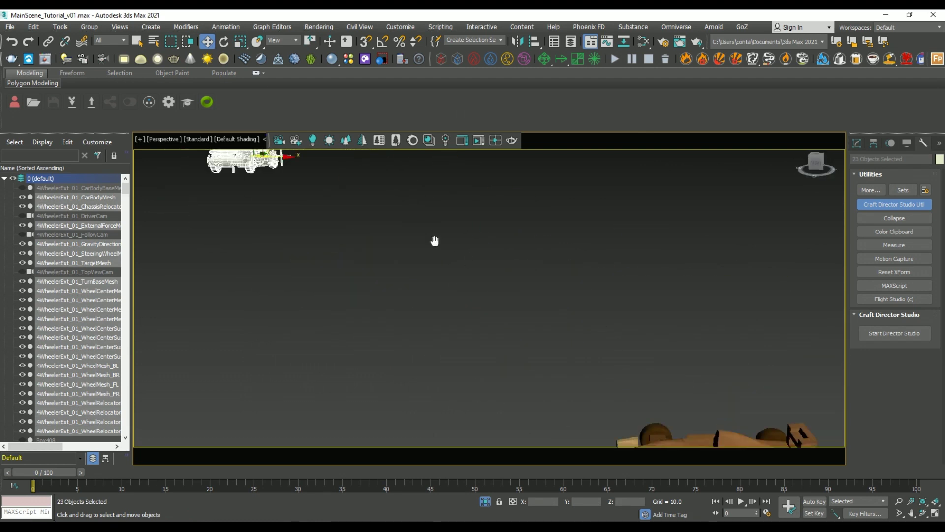
scroll(480, 279, down, 6)
key(e)
drag(399, 237, 545, 256)
key(a)
key(w)
Scale the rig to roughly the toy car's size and center it across the toy's width in the Top view
alt+middle_drag(545, 256, 521, 224)
key(r)
drag(521, 226, 599, 280)
scroll(599, 280, down, 5)
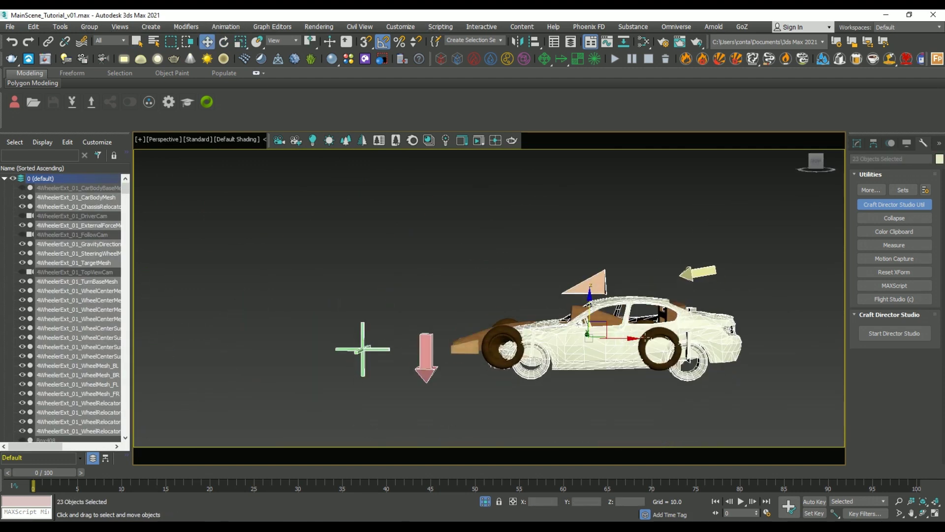
key(w)
key(t)
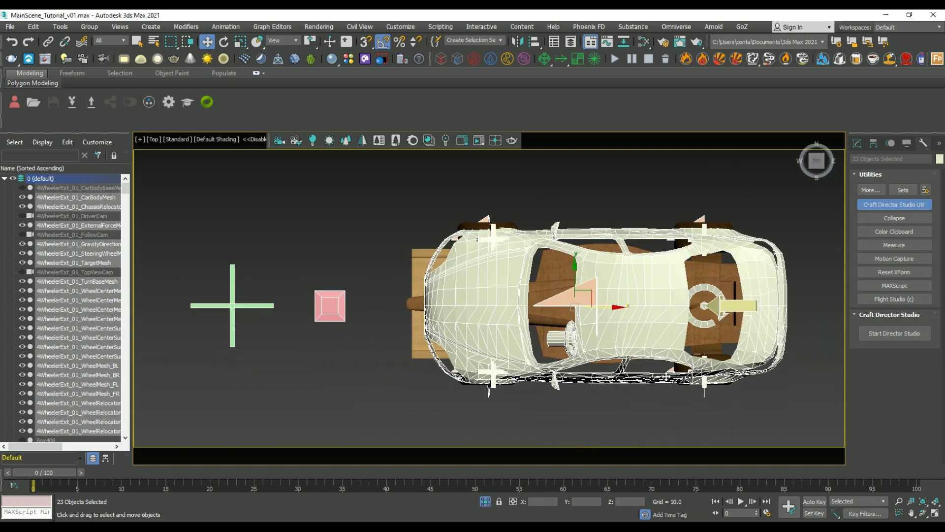
drag(574, 275, 574, 272)
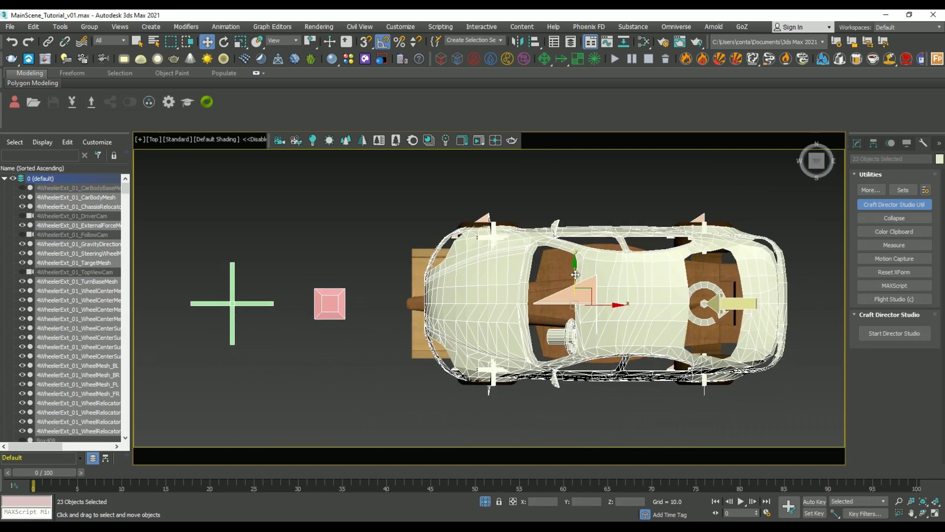
Scale the rig uniformly to about 104% in perspective and store its objects as the selection set CAR_RIG
key(p)
key(r)
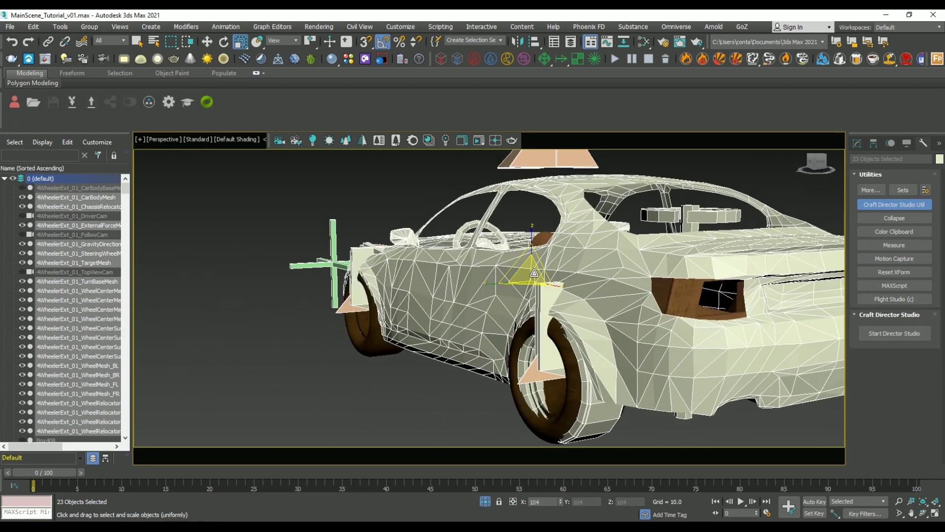
alt+middle_drag(524, 335, 520, 315)
key(w)
key(z)
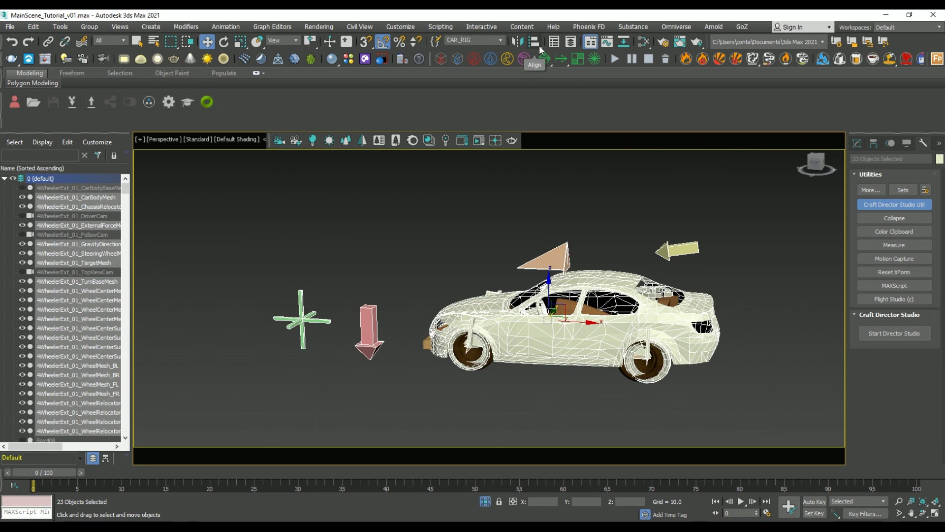
Select only the wooden_car_toy mesh and isolate it from the rig
click(711, 388)
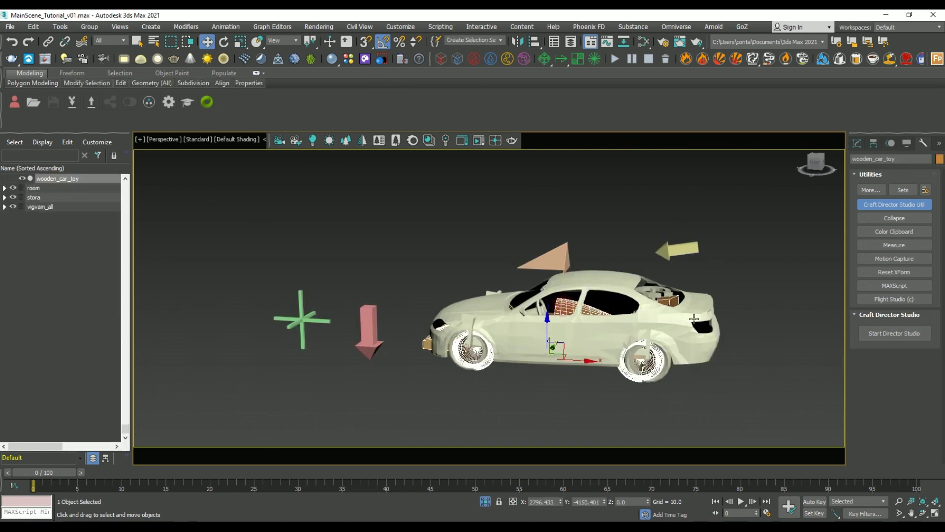
key(alt+q)
alt+middle_drag(563, 269, 581, 279)
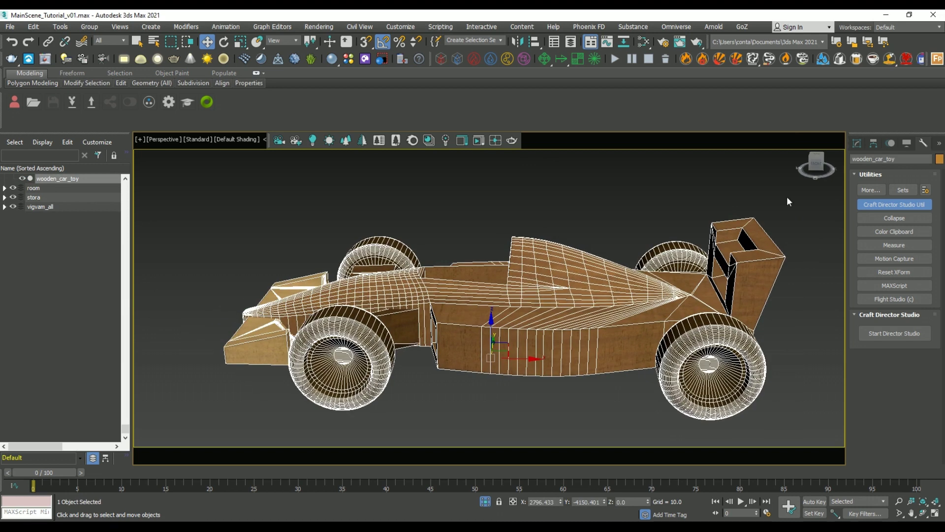
Detach the near-side front wheel element from the toy car's mesh as an object named Wheel
click(858, 142)
click(919, 293)
alt+middle_drag(497, 295, 495, 335)
click(341, 343)
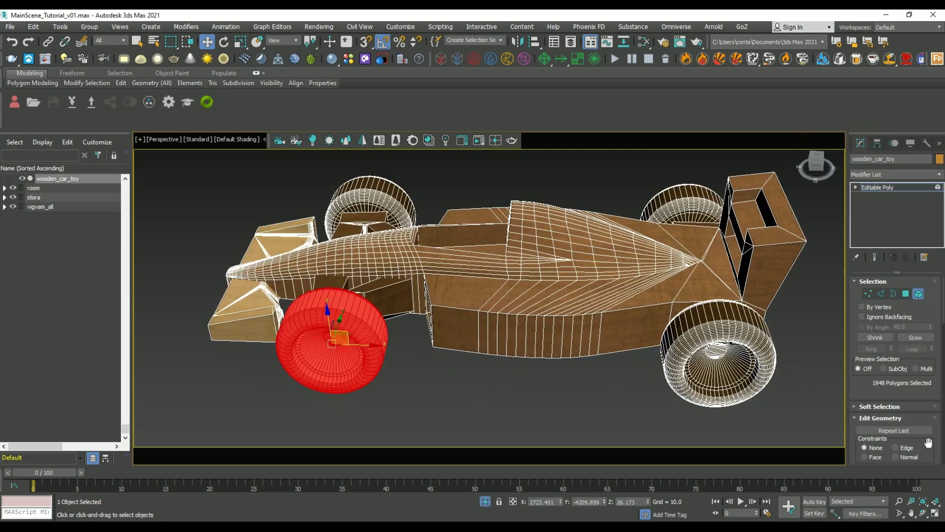
drag(911, 388, 922, 308)
click(914, 380)
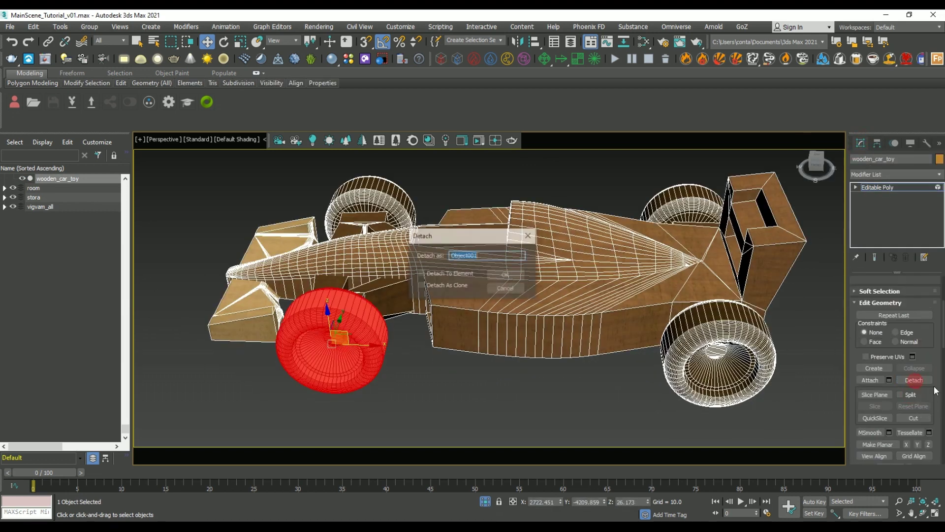
text(Wheel)
key(Return)
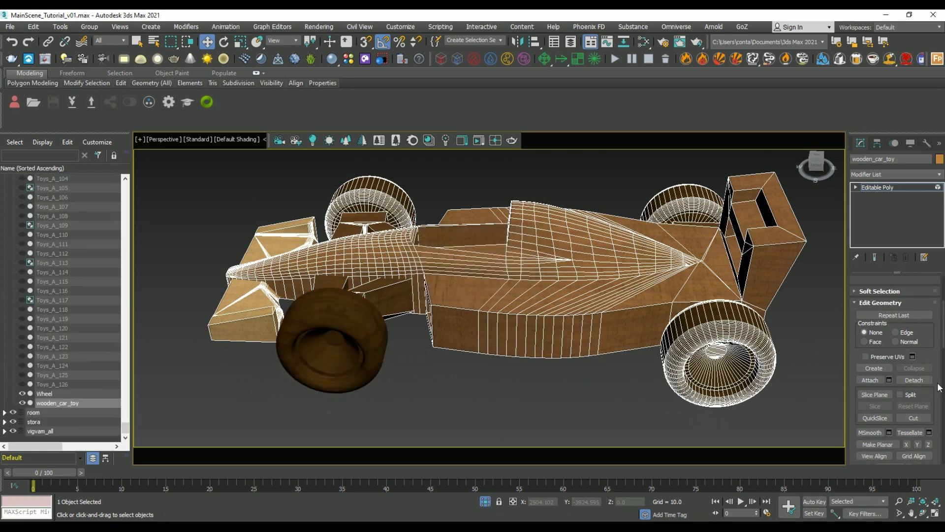
Detach the far-side front and rear wheel elements as two separate objects, using the name Wheel
click(383, 207)
click(914, 380)
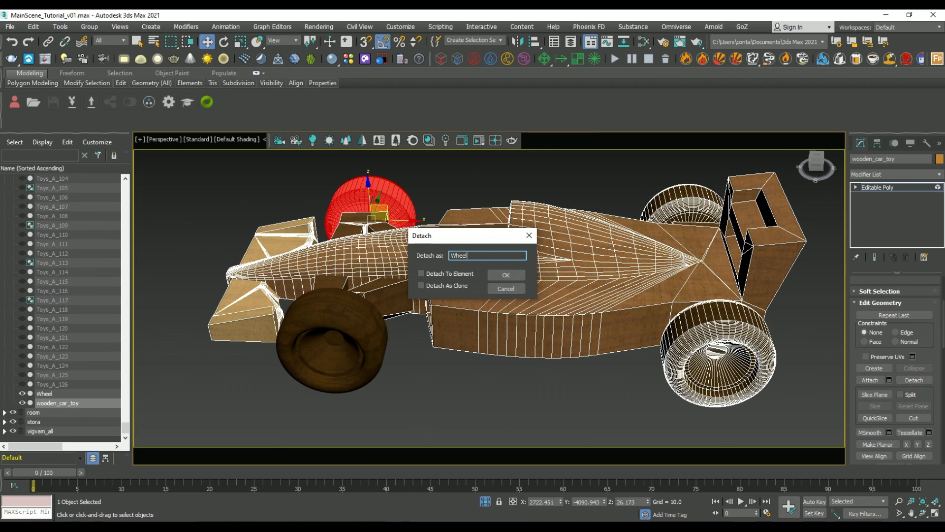
click(515, 279)
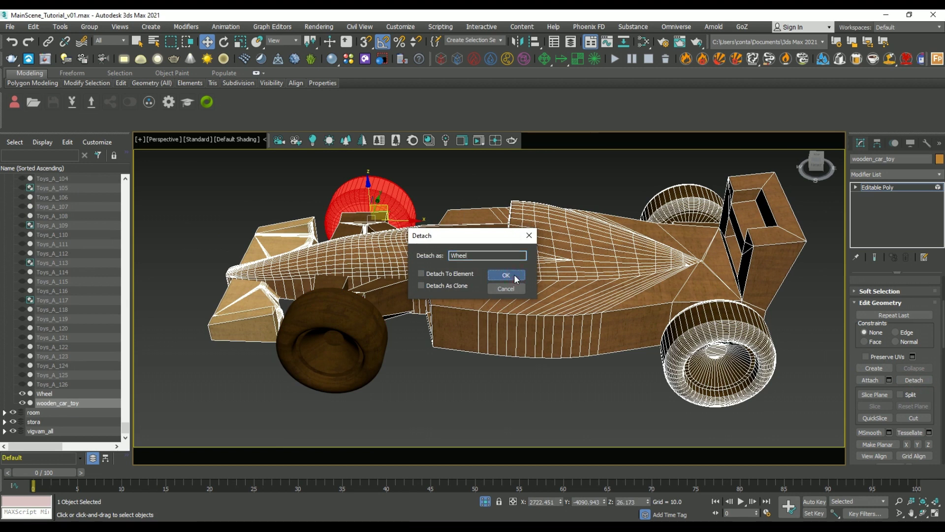
click(700, 205)
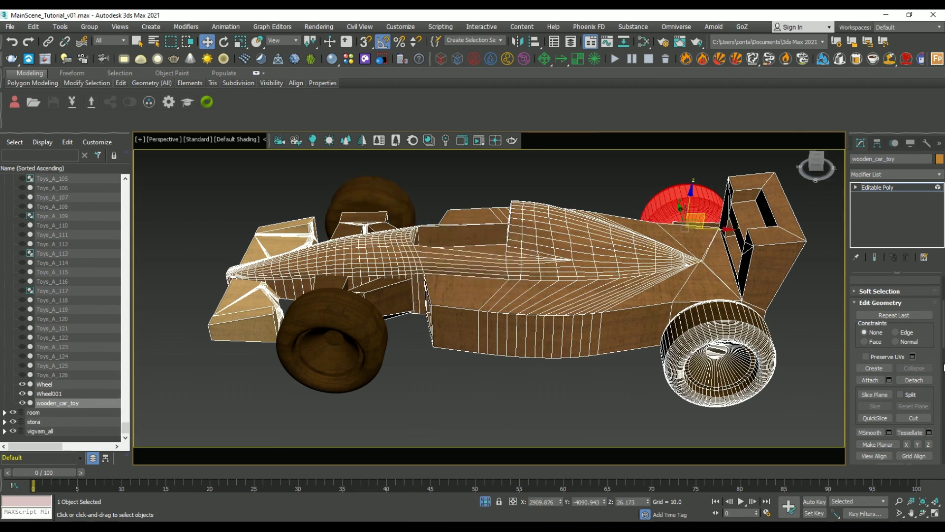
click(917, 380)
key(Return)
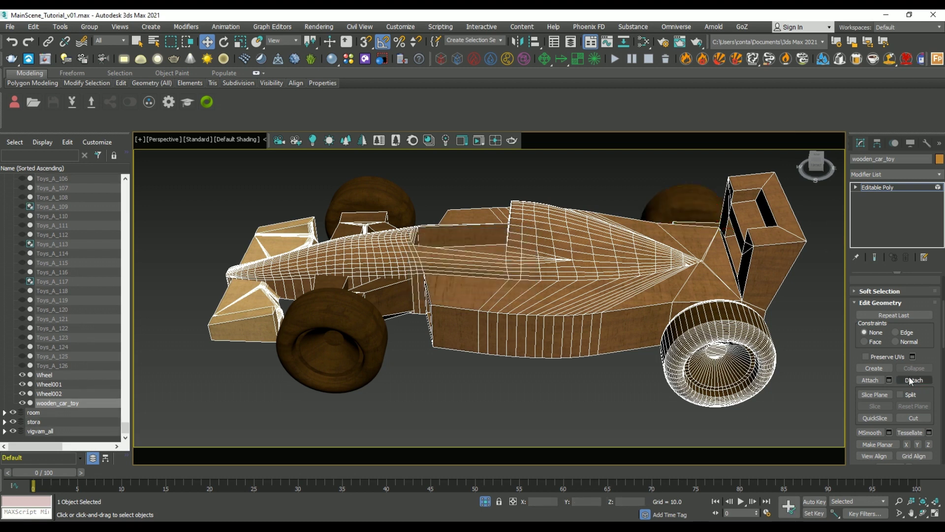
Detach the near-side rear wheel element as its own object named Wheel and leave element editing
click(717, 354)
click(916, 379)
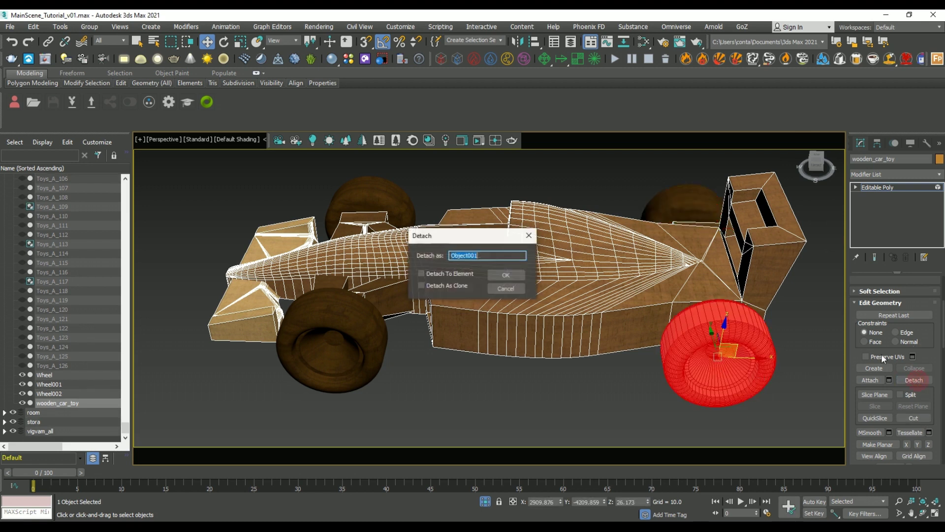
text(Wheel)
key(Return)
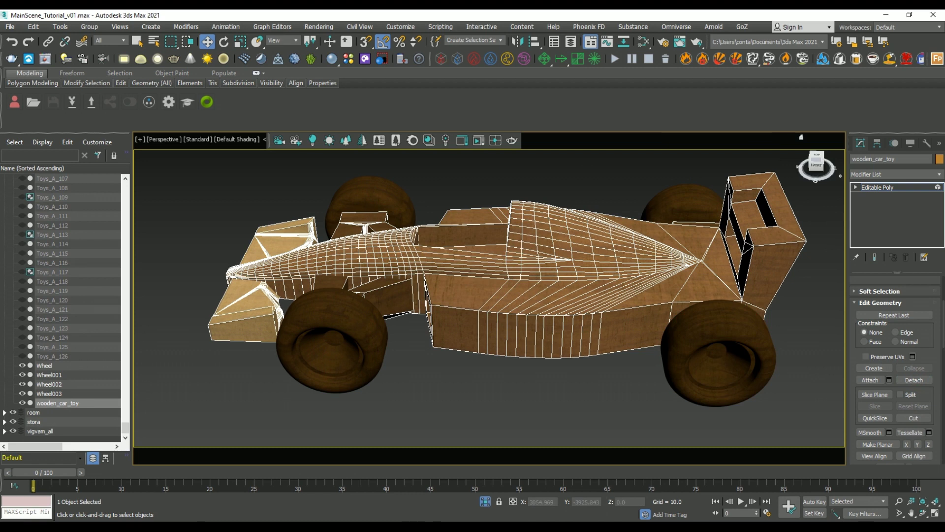
click(851, 143)
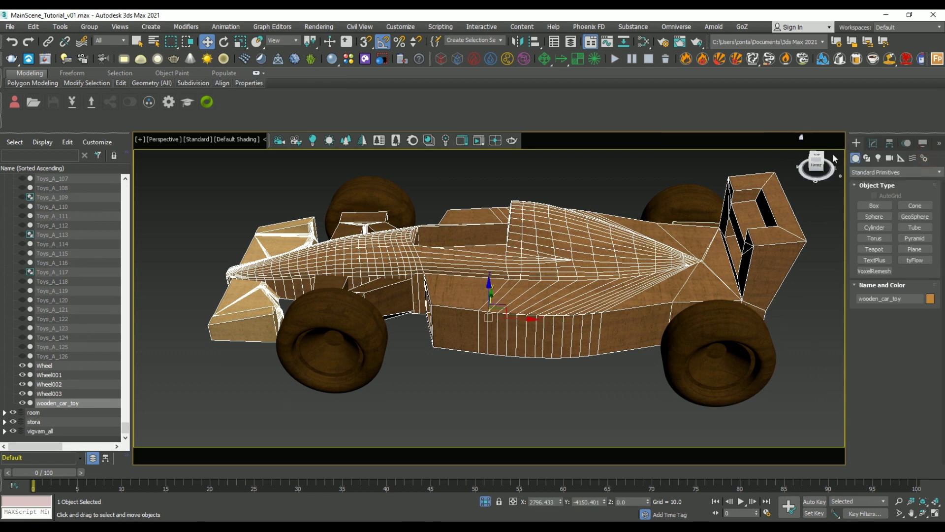
Select the four detached wheels and center their pivots on their own geometry
click(722, 353)
ctrl+click(685, 207)
ctrl+click(376, 199)
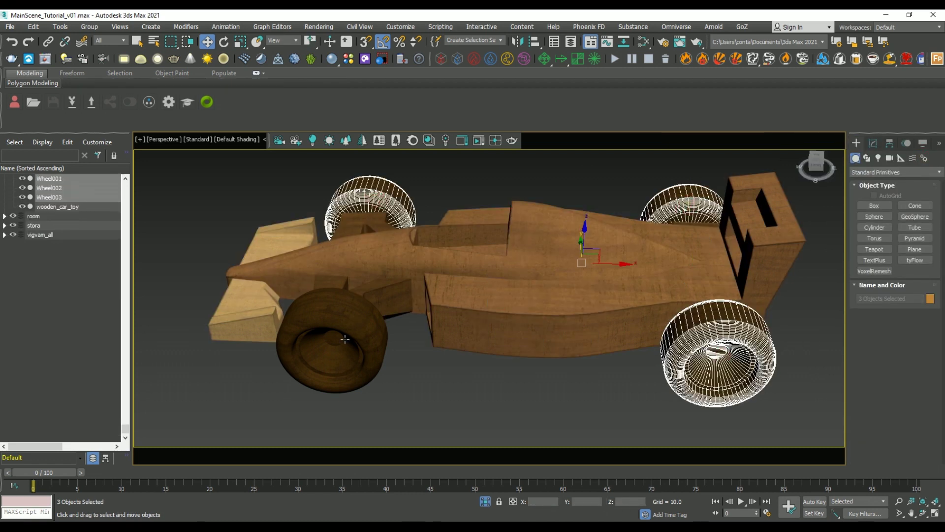
ctrl+click(345, 340)
click(890, 143)
click(895, 214)
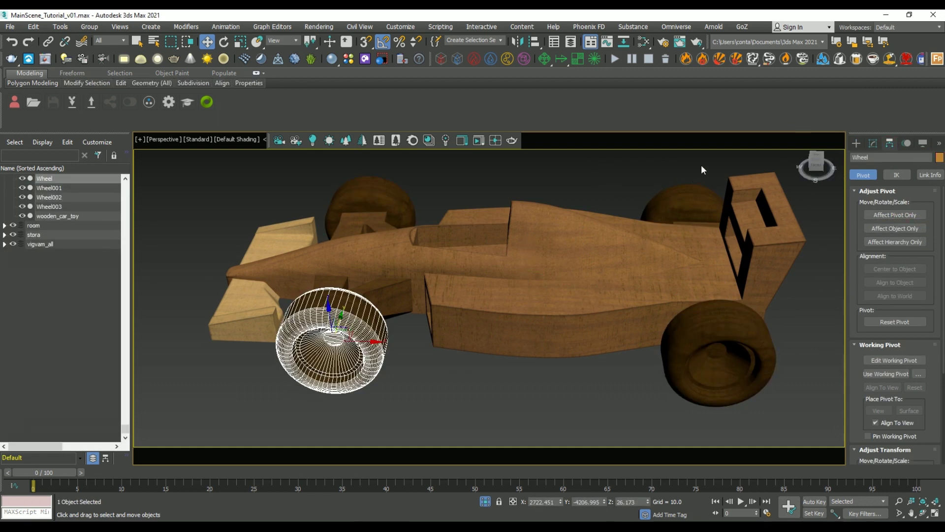
Recall the saved selection set of 4WheelerExt rig objects so the rig is unhidden around the toy car, and clear the selection
drag(315, 426, 316, 427)
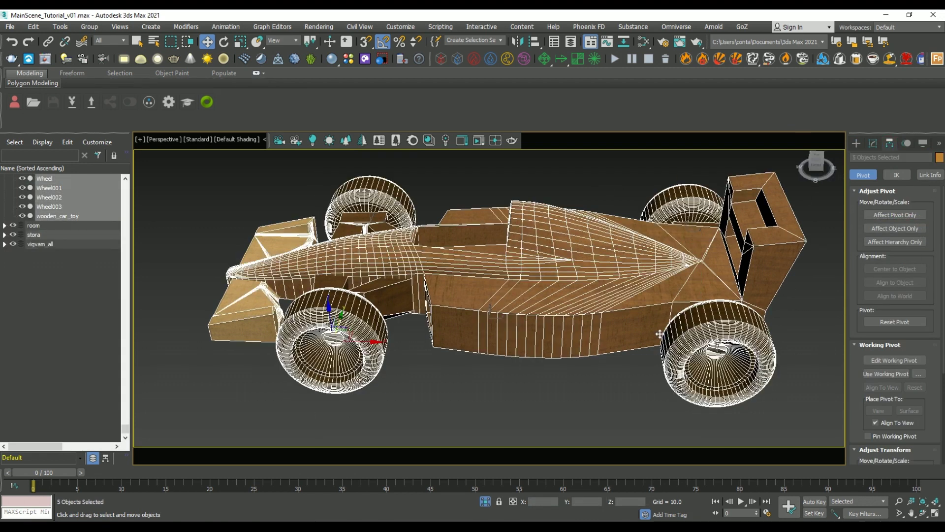
click(501, 40)
click(473, 52)
click(515, 285)
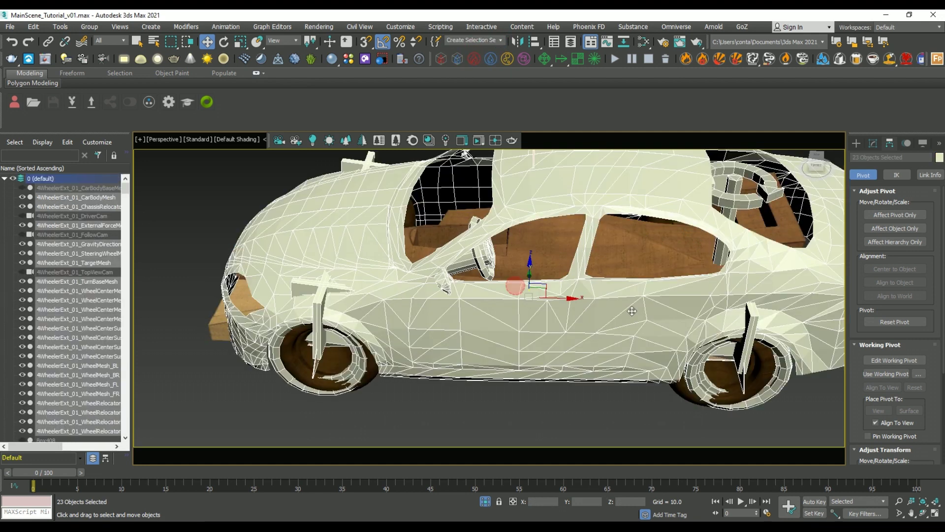
scroll(660, 357, down, 6)
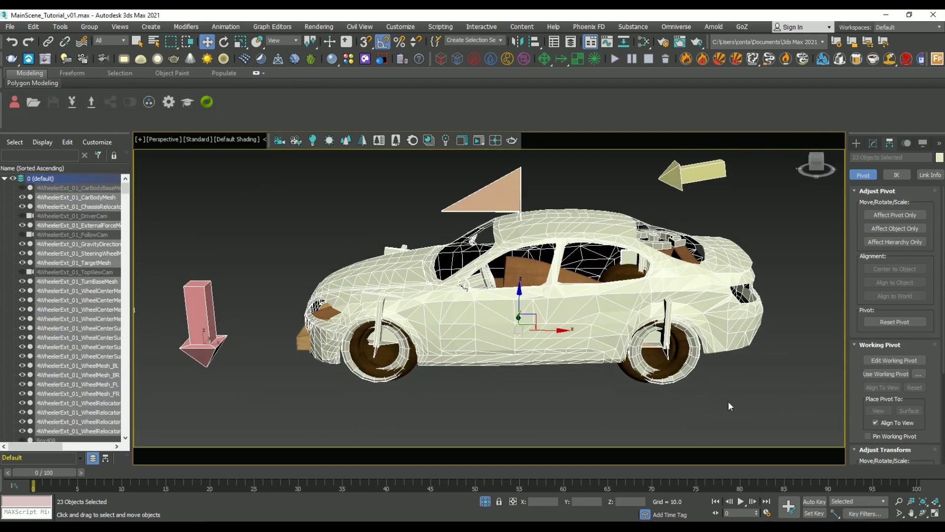
click(719, 400)
Link the wooden_car_toy body to the rig's CarBodyMesh as its parent, and clear the selection
click(523, 275)
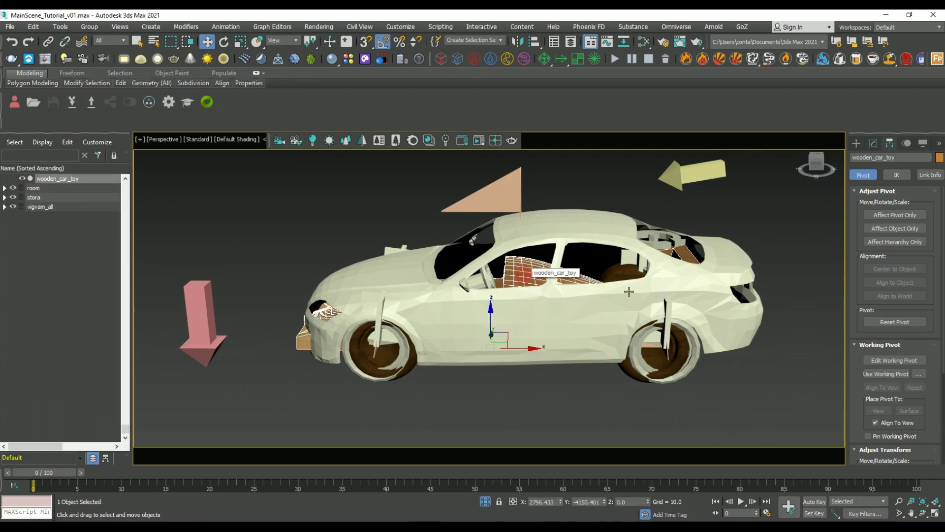
click(47, 42)
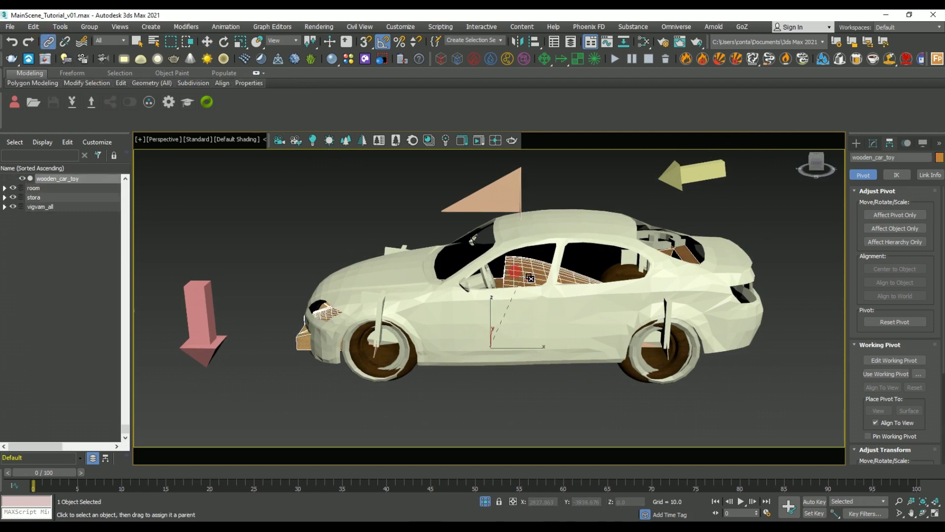
drag(565, 221, 565, 221)
click(502, 401)
Align the rig's four front-left wheel objects to the toy's near-side front wheel, pivot to pivot in X, Y and Z
scroll(389, 367, up, 6)
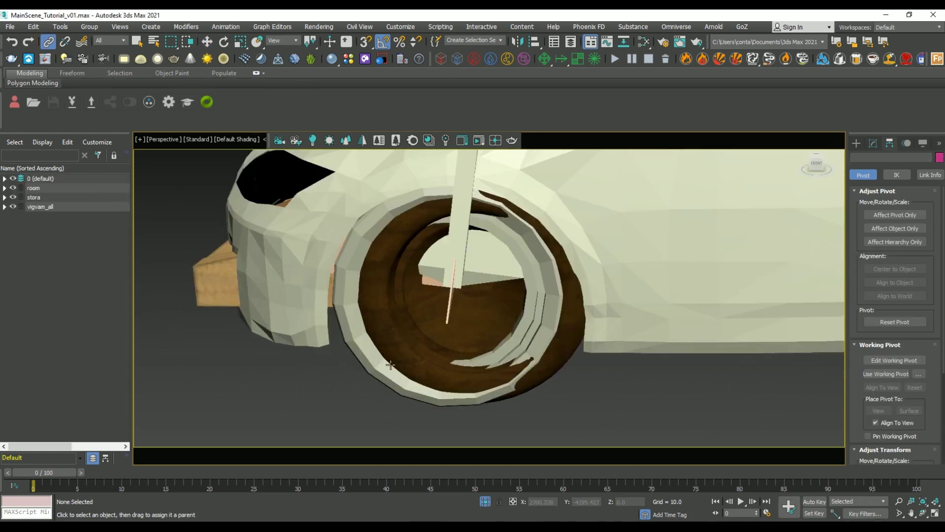
click(207, 43)
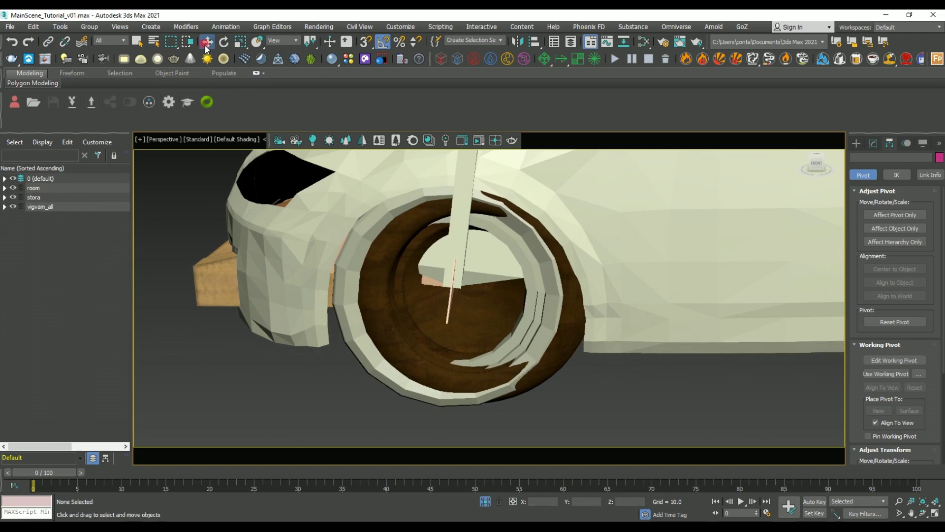
key(F3)
alt+middle_drag(401, 173, 442, 199)
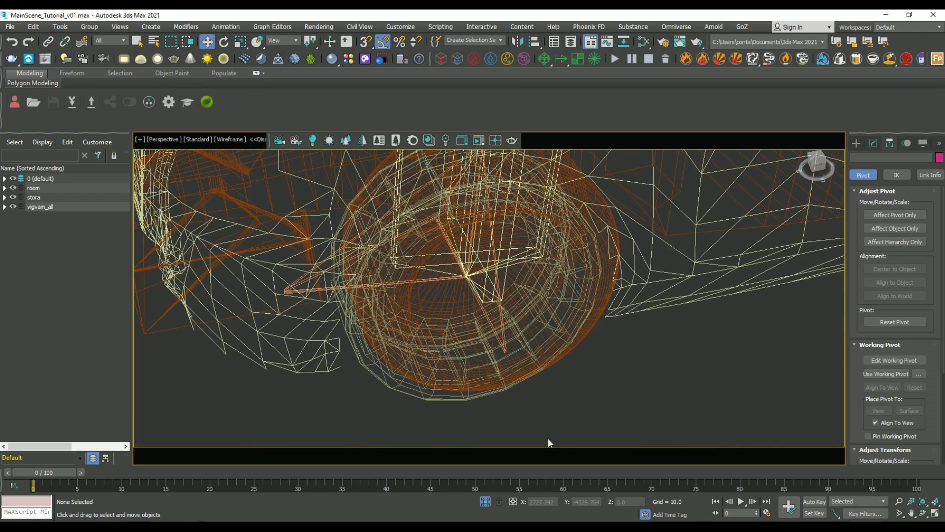
drag(437, 243, 438, 244)
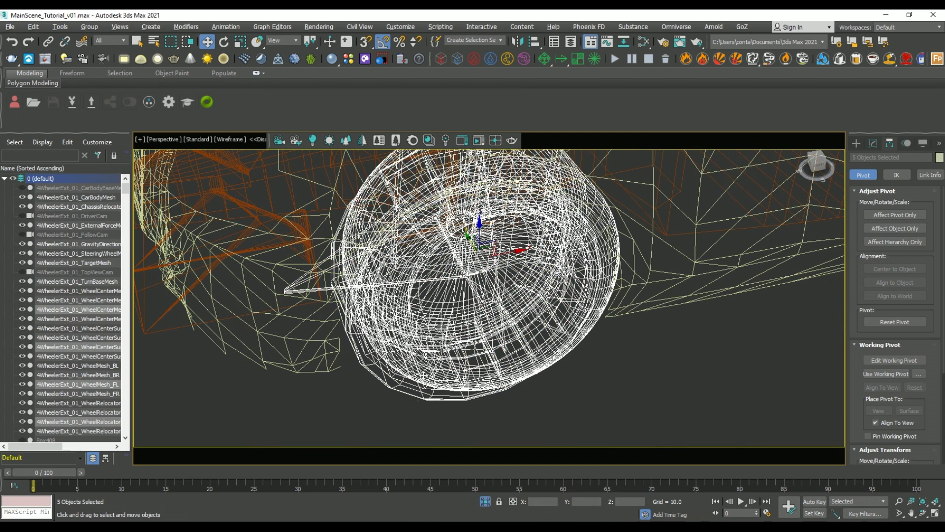
alt+click(587, 335)
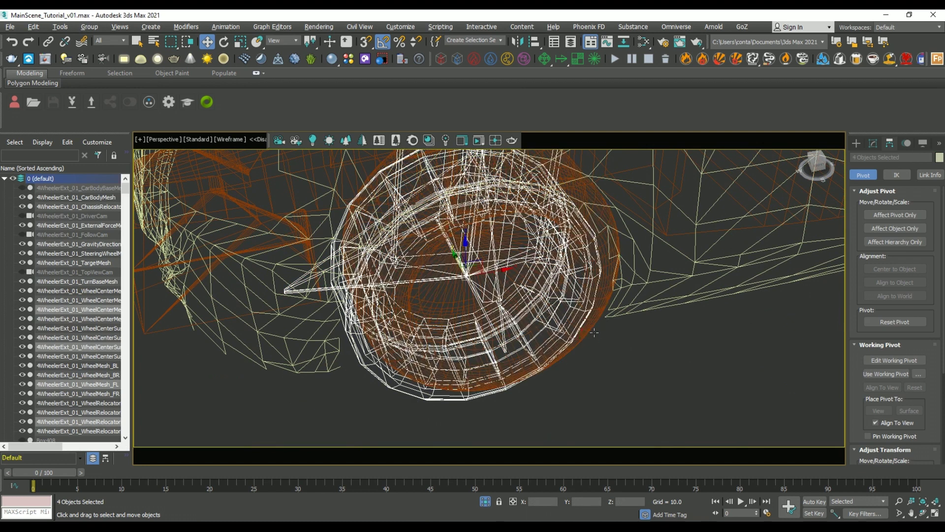
key(alt+a)
click(598, 323)
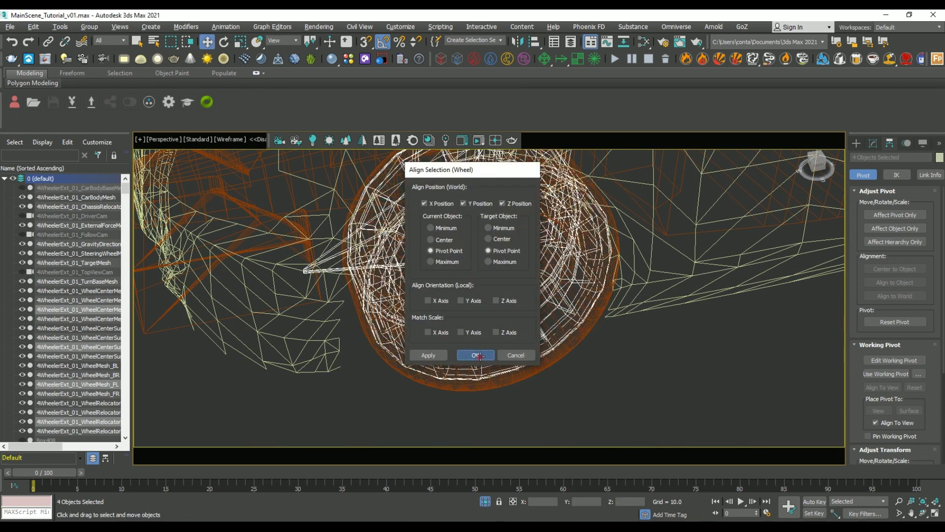
click(480, 355)
Align the rig's back-left wheel objects to the pivot of the toy's near-side rear wheel, leaving the toy meshes out of the selection
scroll(641, 348, down, 3)
middle_drag(641, 348, 536, 323)
middle_drag(749, 352, 434, 248)
alt+middle_drag(731, 226, 608, 395)
drag(607, 395, 506, 239)
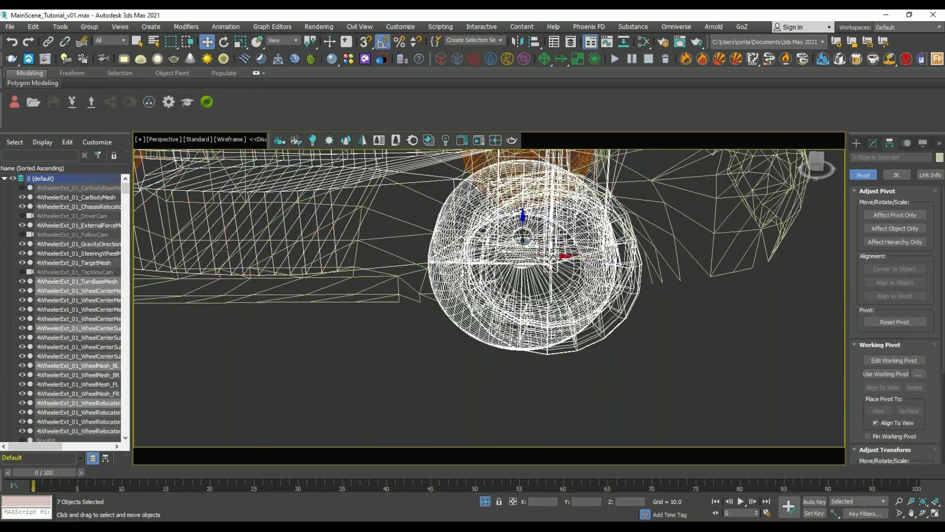
alt+click(462, 327)
alt+click(346, 272)
key(Escape)
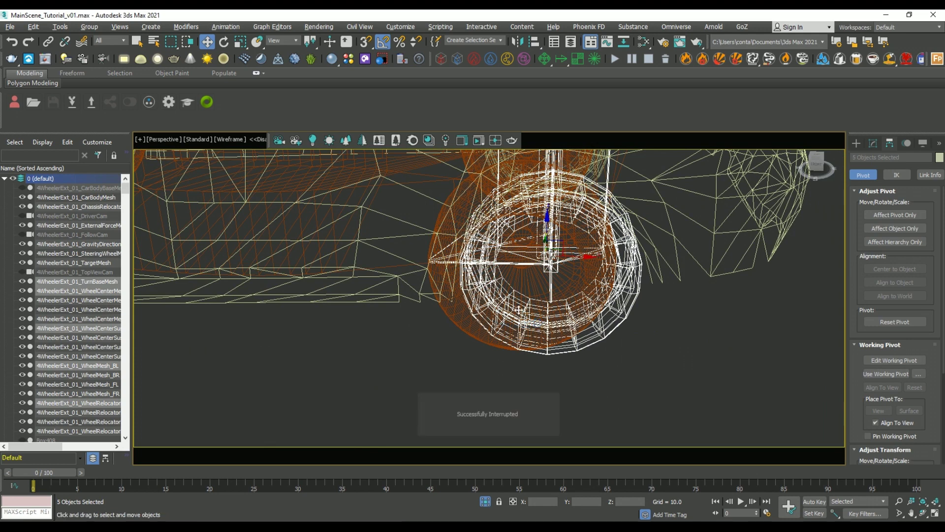
key(alt+a)
click(519, 309)
click(476, 355)
Align the rig's four front-right wheel objects to the pivot of the toy's far-side front wheel
alt+middle_drag(361, 341, 611, 315)
middle_drag(665, 295, 522, 306)
scroll(522, 305, up, 5)
middle_drag(522, 364, 511, 390)
drag(471, 264, 496, 283)
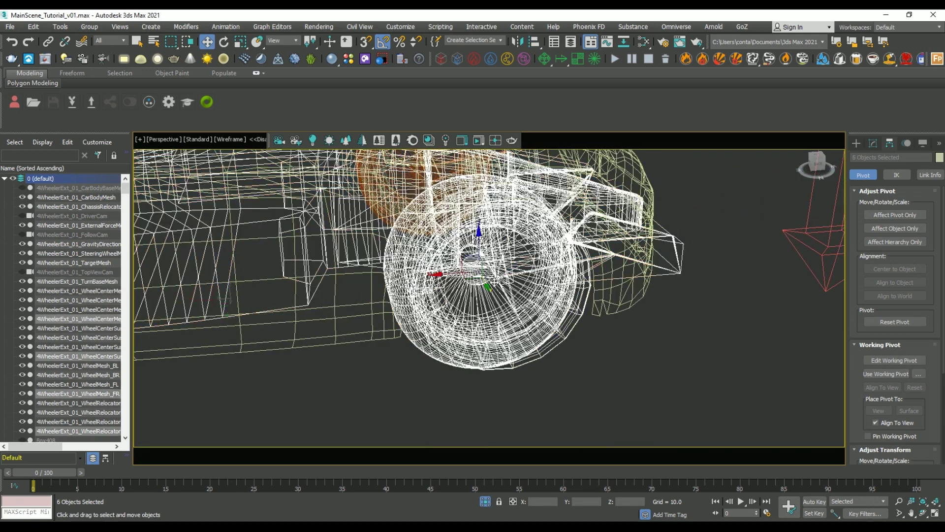
alt+drag(699, 319, 634, 187)
alt+drag(398, 228, 401, 231)
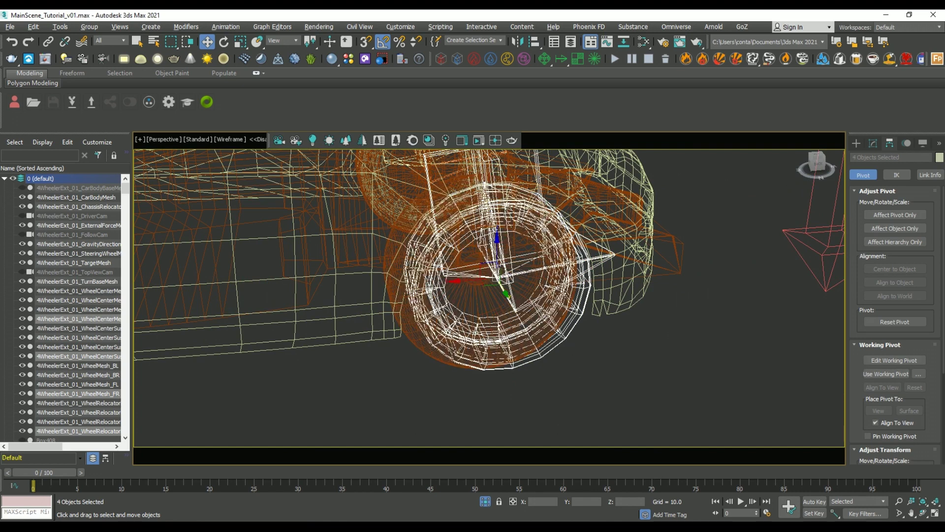
key(alt+a)
click(430, 354)
click(471, 354)
Align the rig's four back-right wheel objects to the pivot of the toy's far-side rear wheel
scroll(467, 358, down, 3)
middle_drag(445, 361, 575, 335)
middle_drag(413, 347, 526, 345)
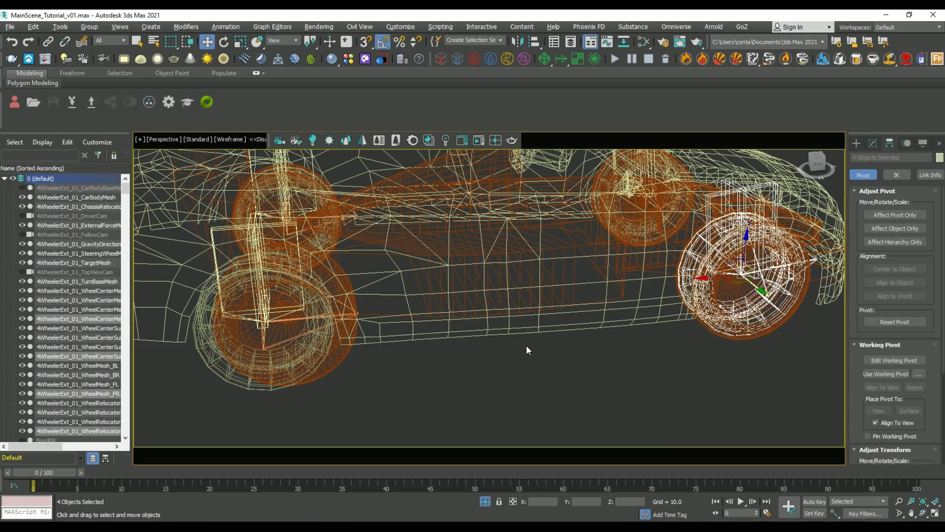
middle_drag(305, 403, 427, 388)
drag(387, 270, 386, 269)
alt+drag(641, 394, 591, 268)
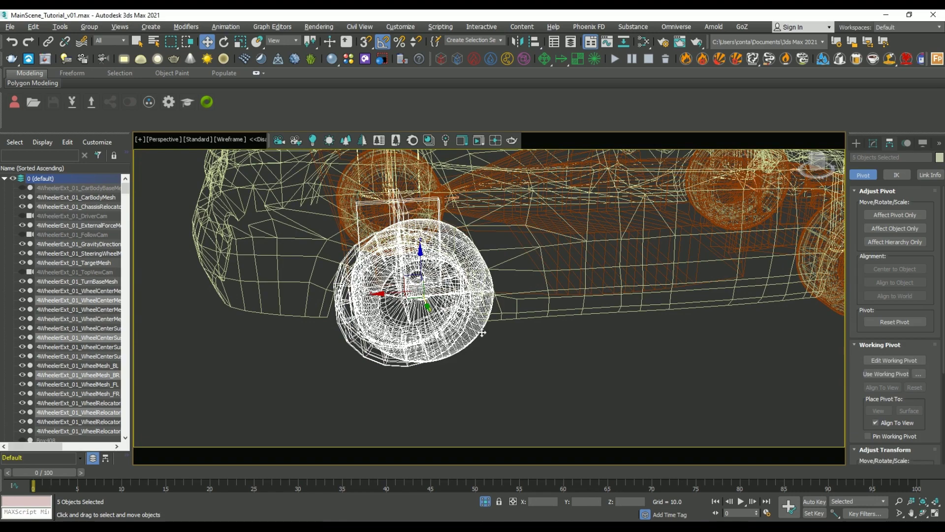
alt+click(481, 330)
alt+middle_drag(548, 343, 566, 309)
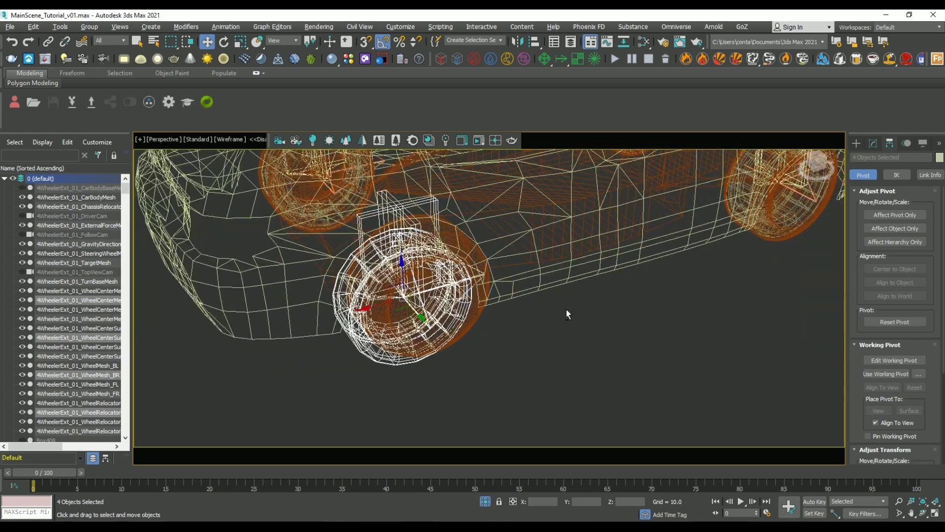
key(alt+a)
click(482, 329)
click(480, 354)
Link the toy's near-side front wheel, Wheel, to the rig's front-left wheel mesh
mouse_move(589, 356)
alt+middle_down()
mouse_move(612, 346)
mouse_move(564, 353)
mouse_move(574, 369)
mouse_move(589, 340)
alt+middle_up()
alt+middle_drag(649, 365, 591, 269)
scroll(591, 269, up, 5)
middle_drag(473, 335, 596, 401)
click(597, 400)
click(551, 346)
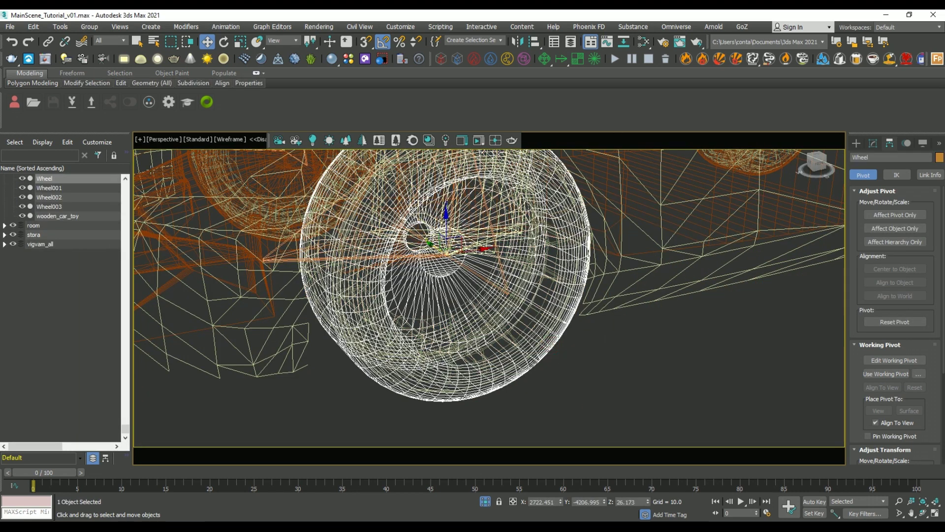
scroll(541, 387, up, 3)
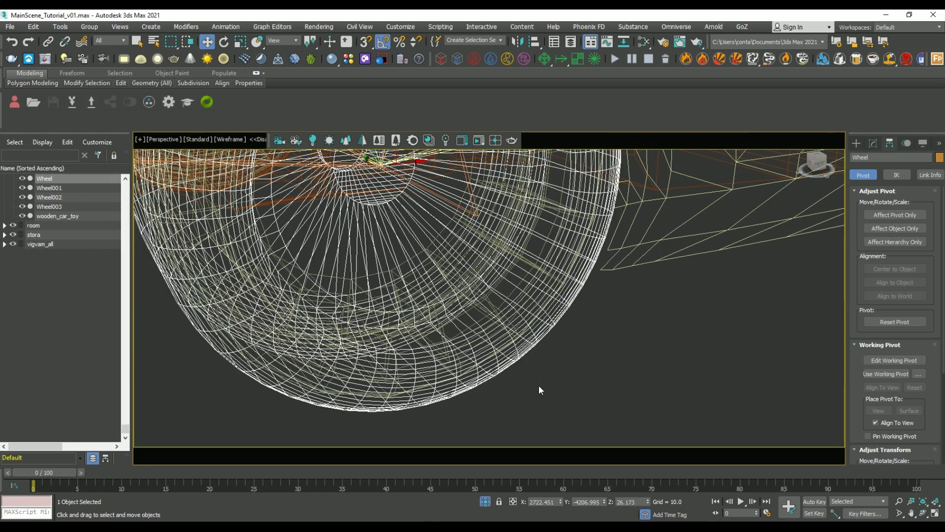
click(539, 386)
click(542, 339)
alt+middle_drag(542, 340, 504, 288)
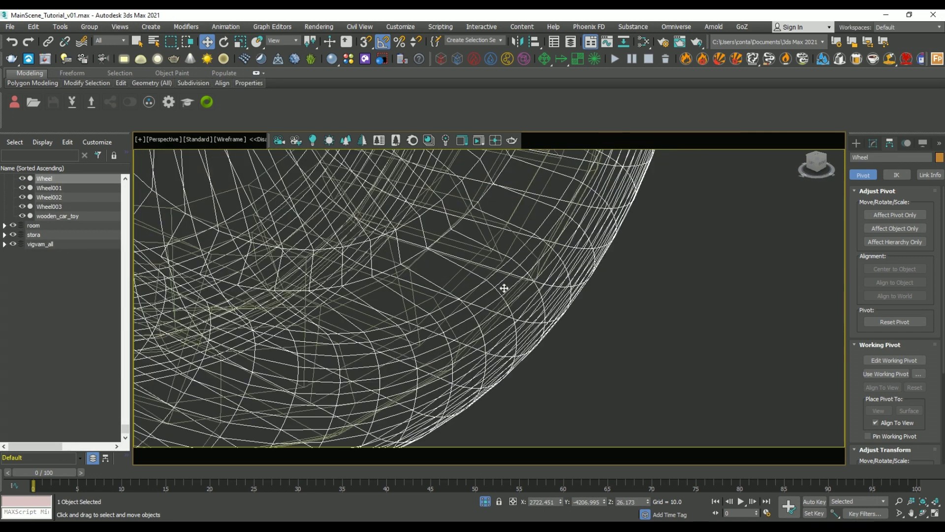
click(48, 41)
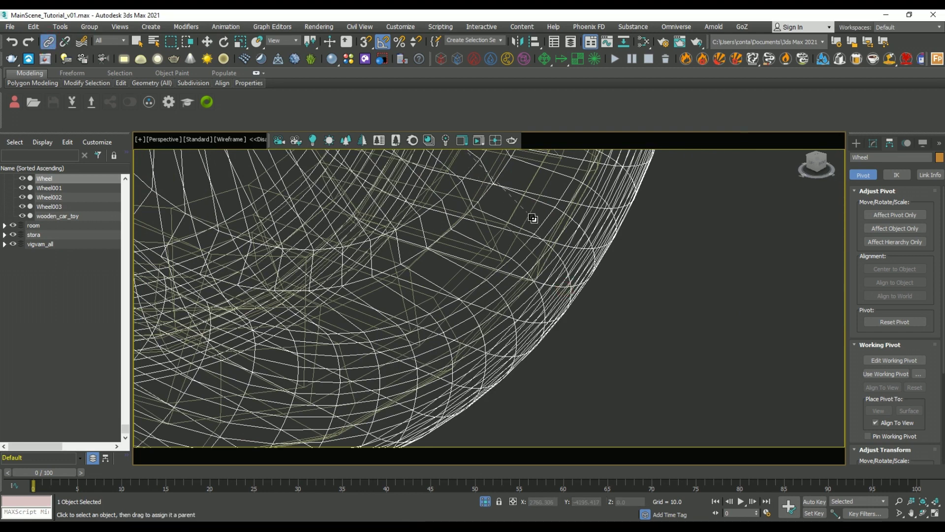
drag(534, 218, 532, 219)
Link the toy's far-side front wheel, Wheel001, to the rig's front-right wheel mesh
scroll(564, 327, down, 5)
alt+middle_drag(563, 327, 635, 305)
scroll(509, 405, up, 2)
scroll(510, 405, up, 4)
click(587, 380)
scroll(587, 380, up, 3)
alt+middle_drag(411, 334, 436, 343)
scroll(438, 339, up, 1)
drag(547, 286, 547, 281)
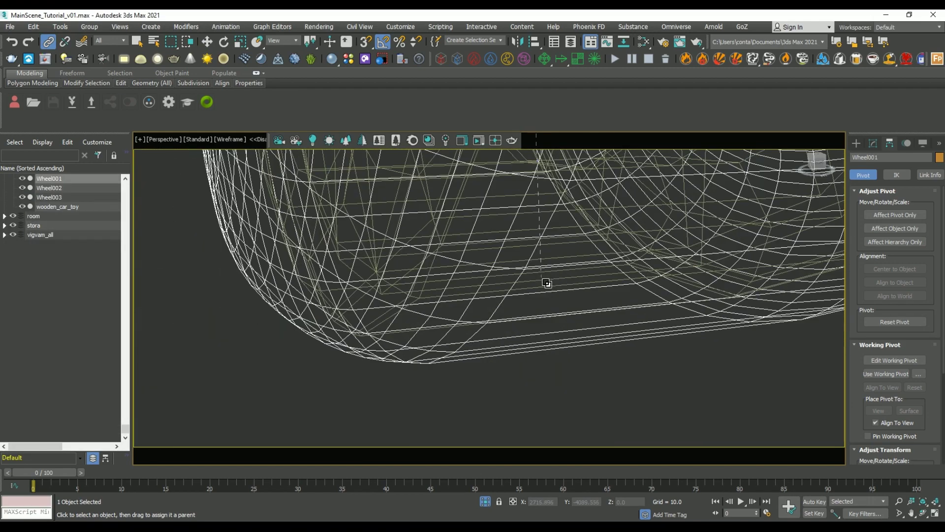
Link the toy's far-side rear wheel, Wheel002, to the rig's back-right wheel mesh
scroll(547, 283, down, 8)
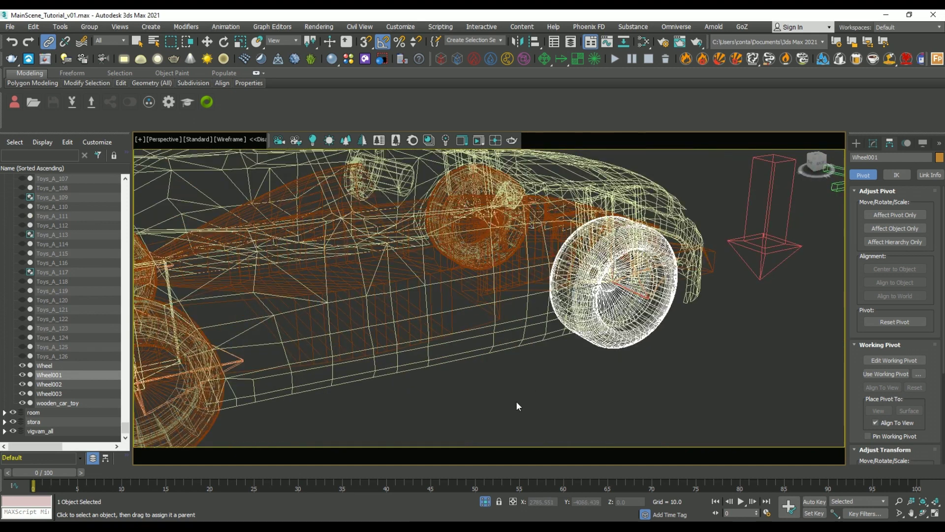
middle_drag(518, 406, 729, 325)
scroll(472, 338, up, 6)
click(471, 337)
alt+middle_drag(471, 334, 461, 320)
drag(461, 320, 463, 317)
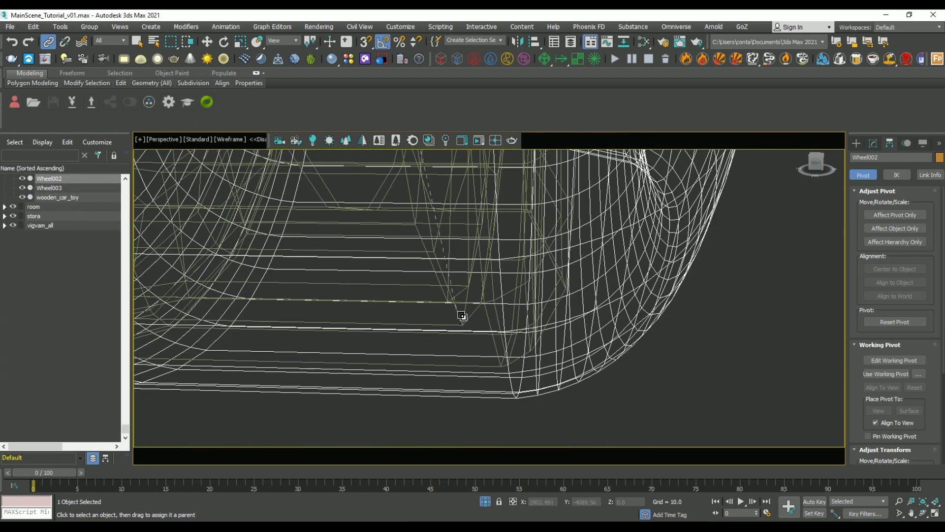
Link the toy's near-side rear wheel, Wheel003, to the rig's back-left wheel mesh
scroll(462, 316, down, 6)
scroll(409, 380, up, 5)
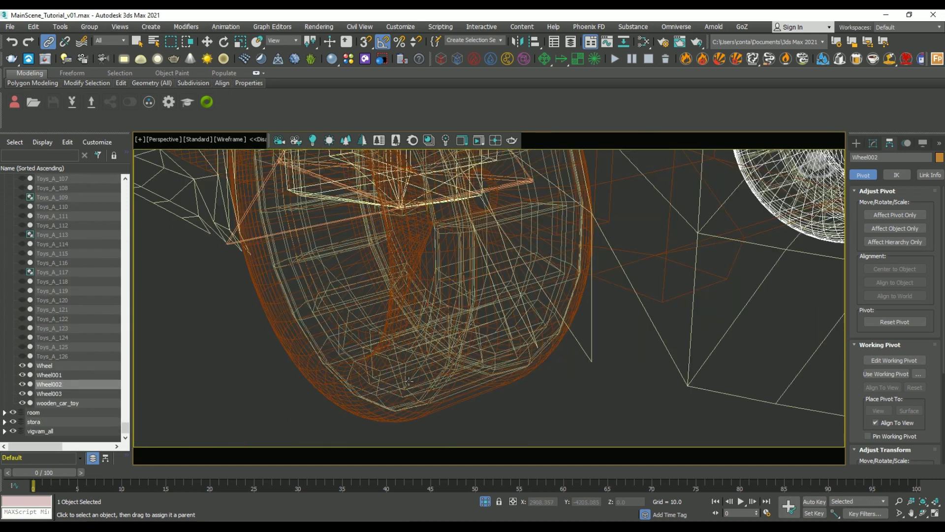
click(358, 416)
scroll(350, 426, up, 3)
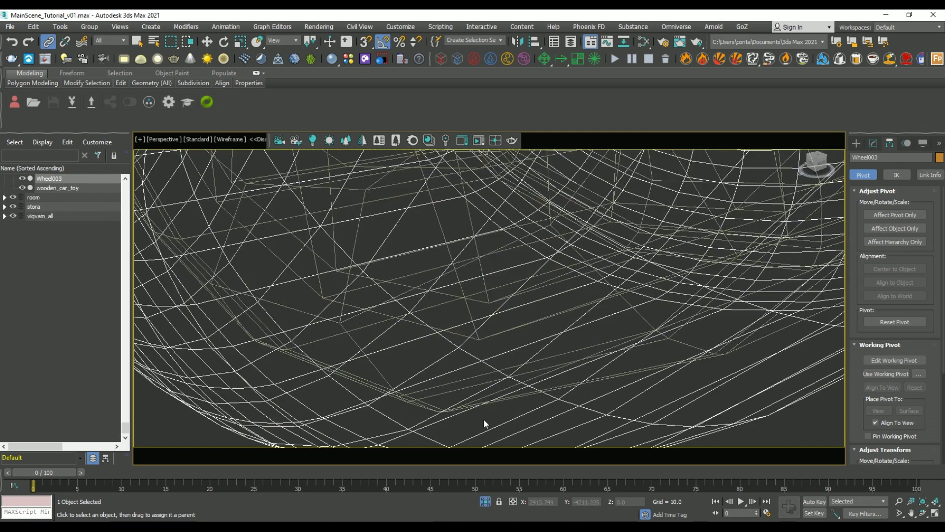
scroll(484, 419, down, 6)
scroll(484, 394, up, 3)
Test the link by moving the rig's front-right wheel mesh, cancel the move, and return the viewport to shaded display
scroll(509, 228, down, 2)
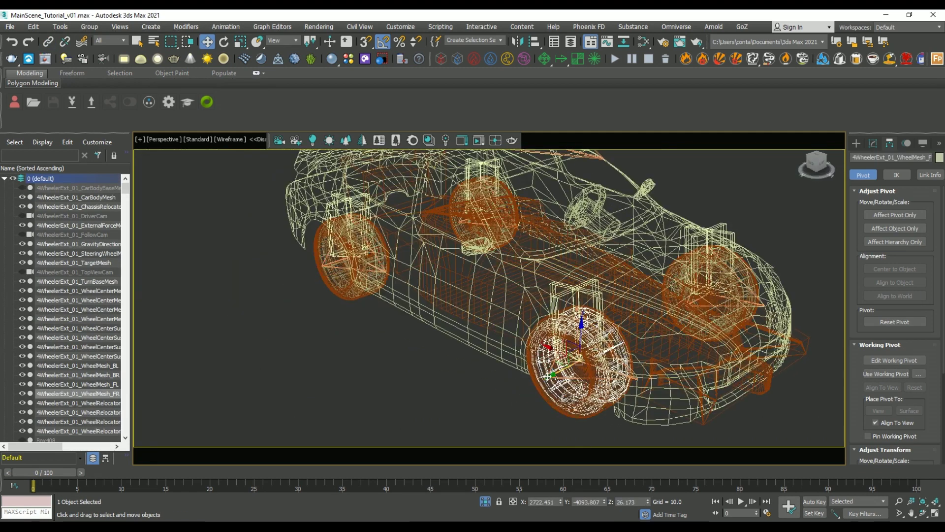
drag(548, 376, 513, 445)
right_click(513, 446)
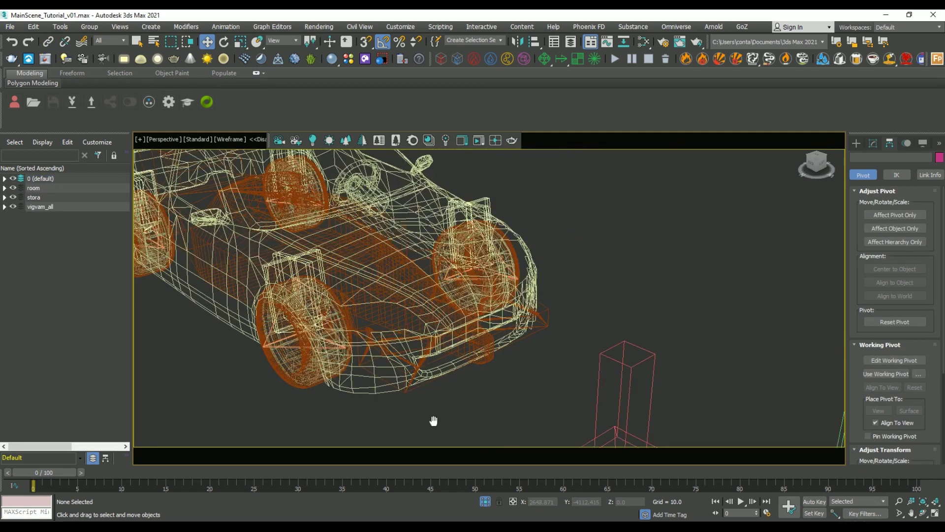
scroll(433, 421, down, 5)
alt+middle_drag(433, 421, 610, 308)
middle_drag(609, 308, 634, 407)
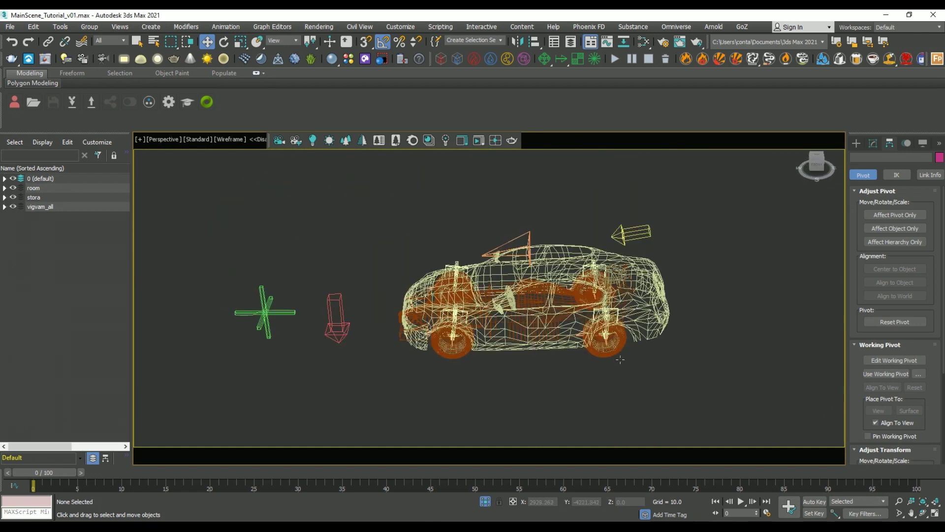
key(F3)
mouse_move(620, 359)
alt+middle_down()
mouse_move(509, 357)
mouse_move(480, 394)
alt+middle_up()
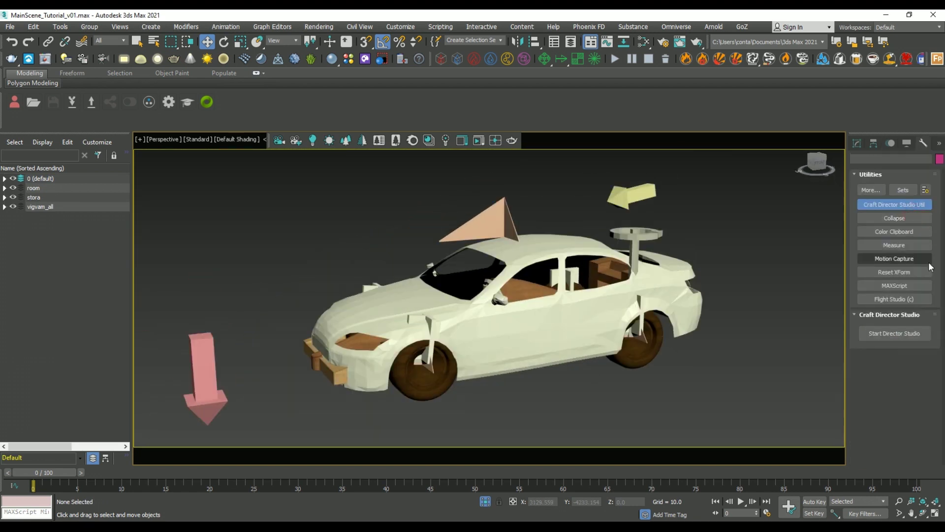
Start Craft Director Studio and load the Example: keyboard input profile for 4WheelerExt_01
click(895, 334)
click(684, 142)
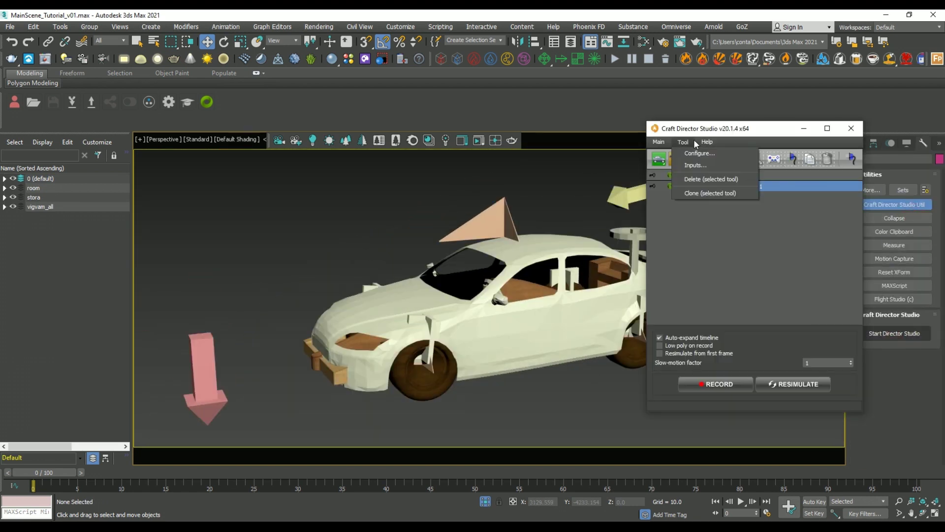
click(693, 165)
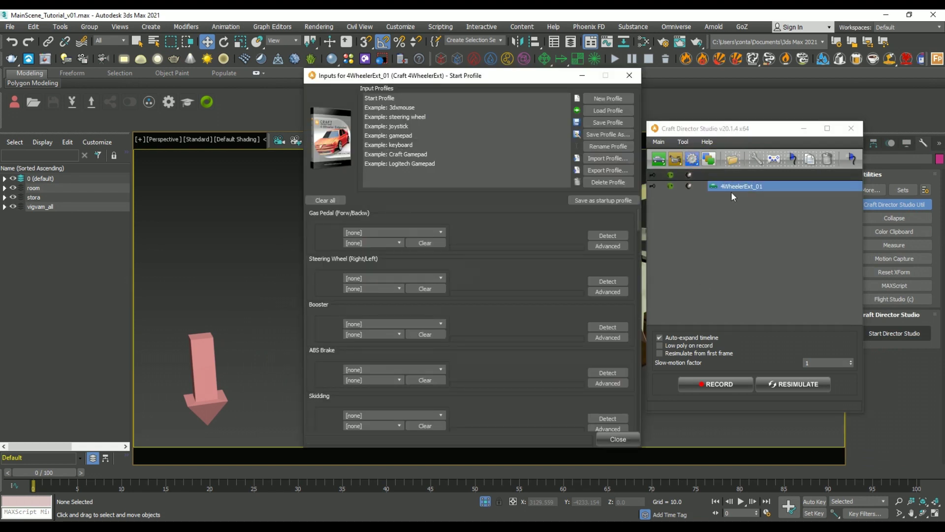
click(731, 191)
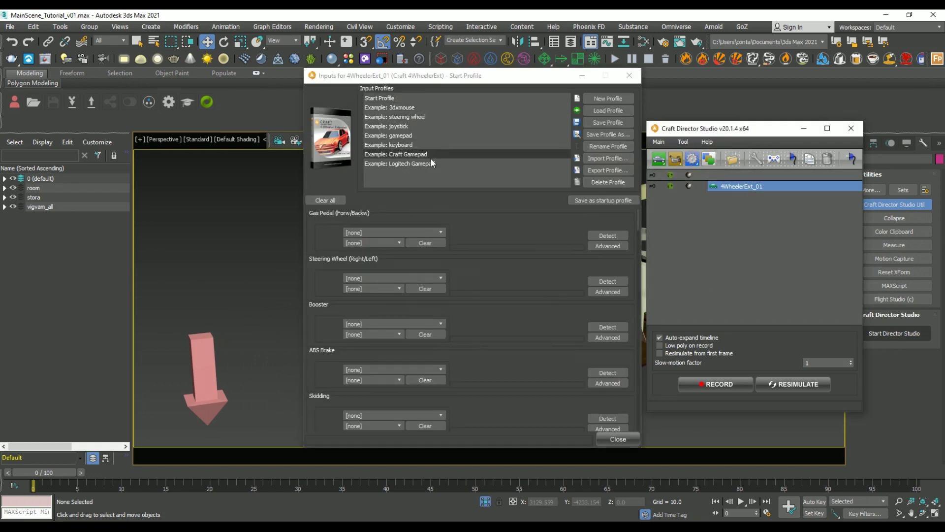
click(410, 144)
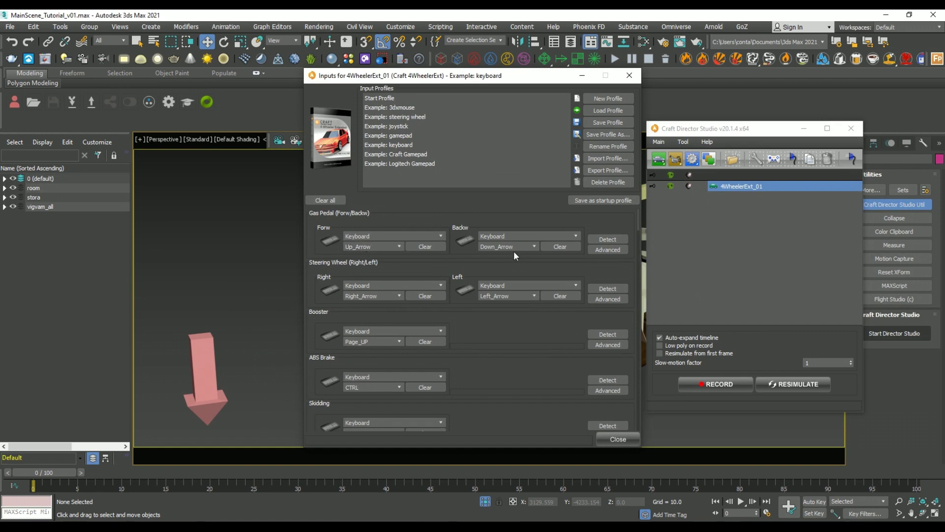
Hide the 4WheelerExt_01 rig meshes so only the toy car shows, and select the rig's car body mesh
click(629, 75)
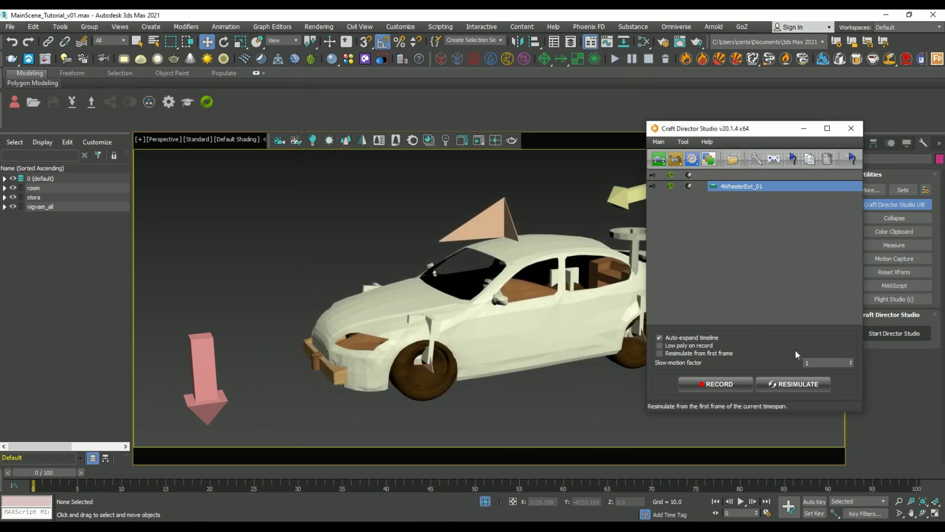
click(671, 186)
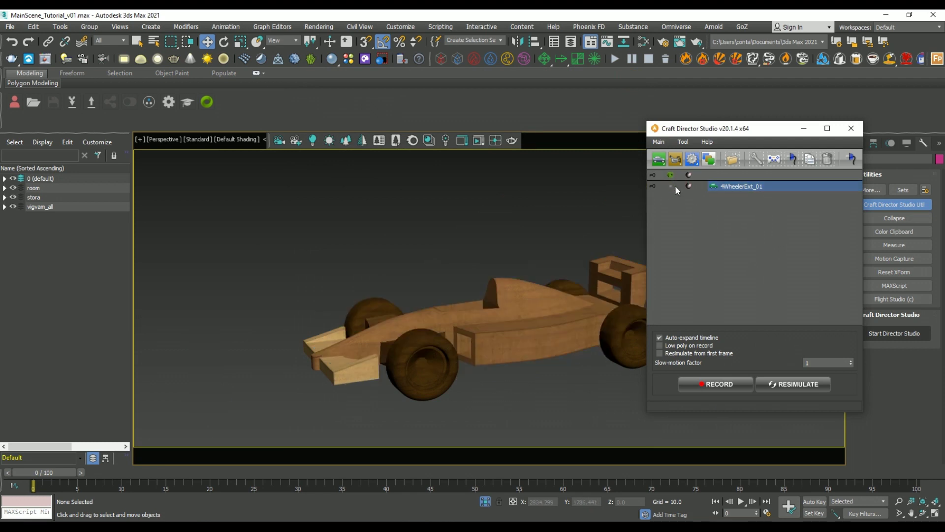
click(710, 389)
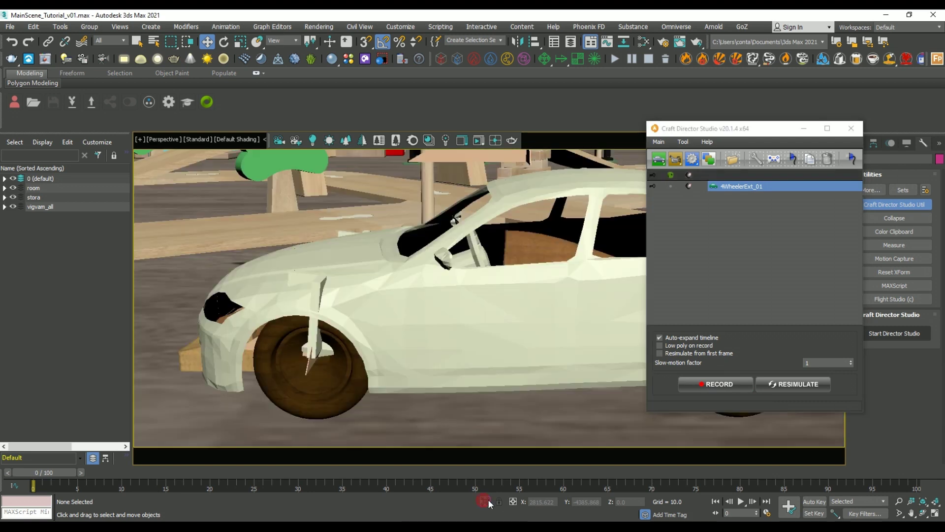
click(562, 327)
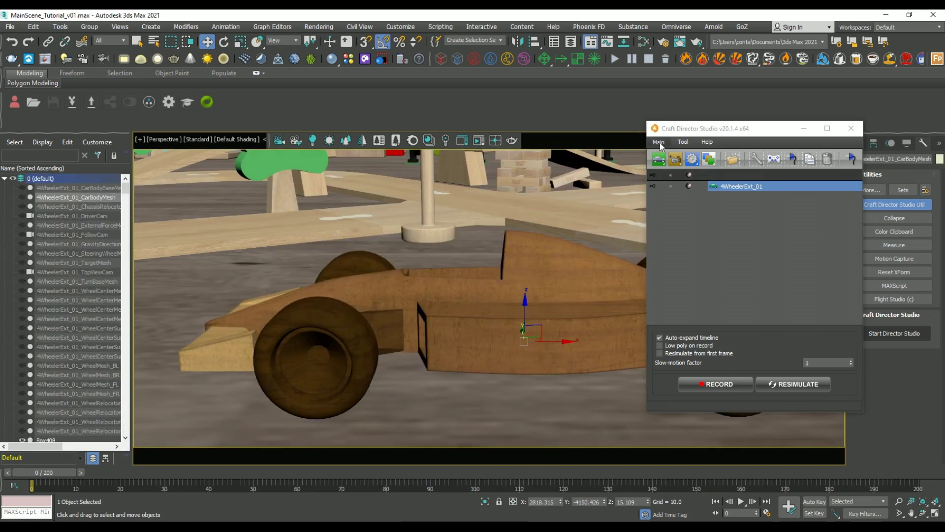
Record a keyboard-driven test run of the car through 4WheelerExt_01_FollowCam and return the timeline to frame 0
click(162, 139)
mouse_move(210, 152)
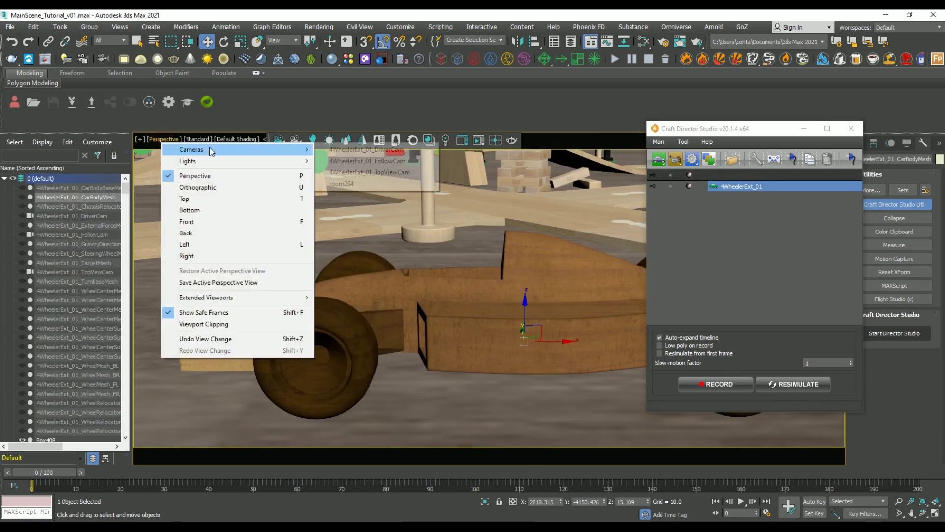
click(384, 161)
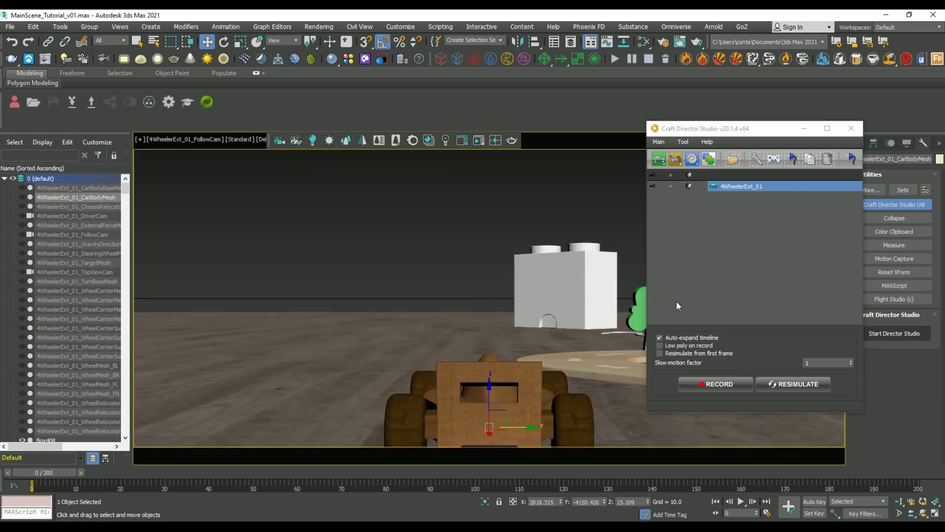
drag(746, 134, 833, 49)
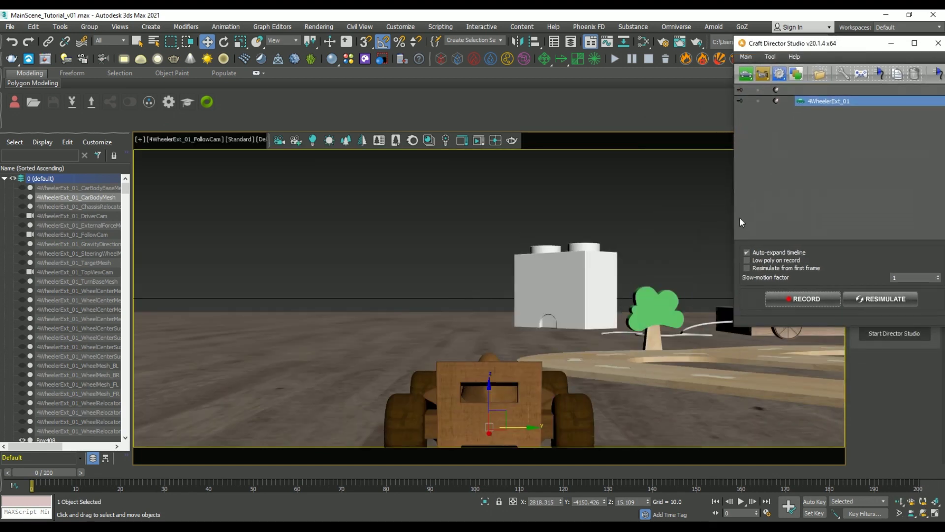
click(802, 298)
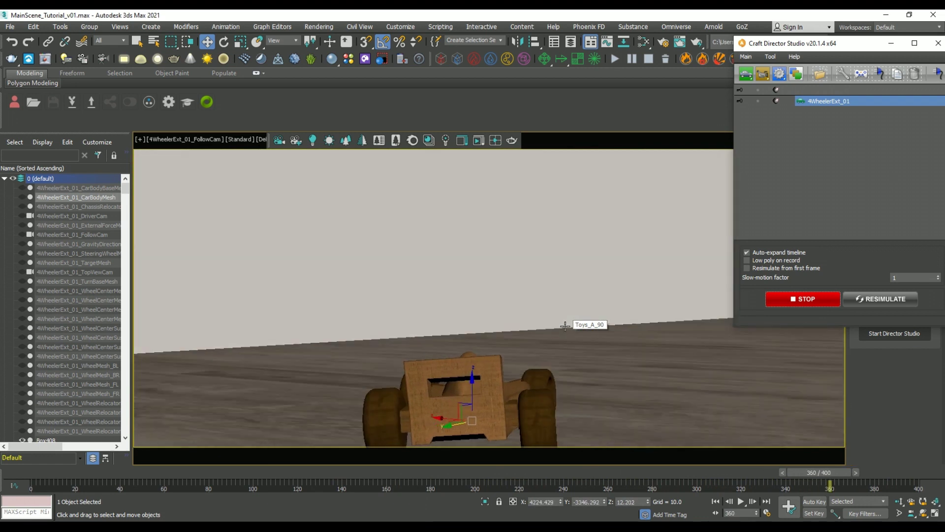
click(804, 298)
click(431, 475)
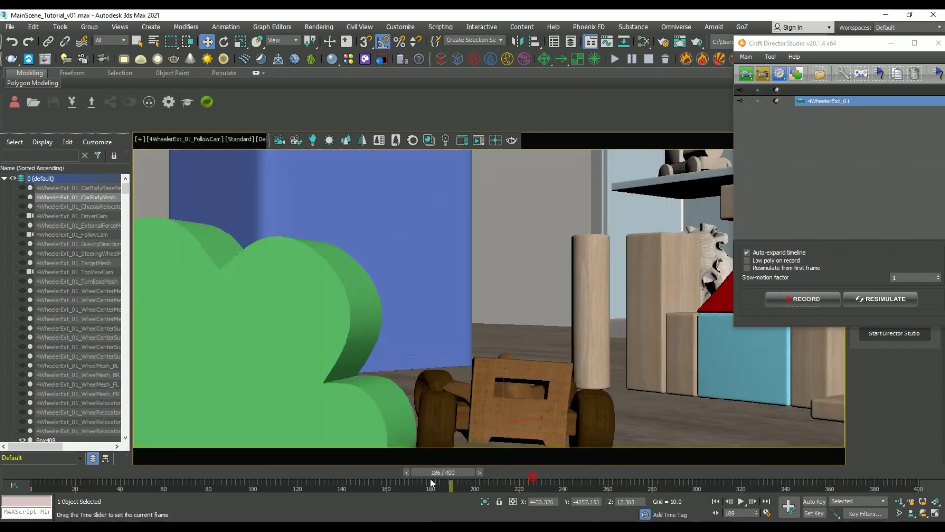
drag(430, 480, 20, 485)
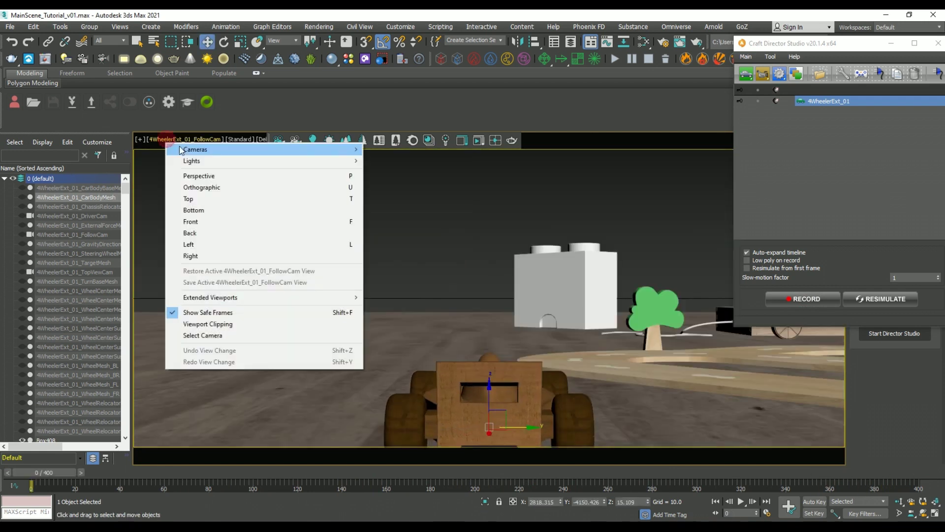
Record another keyboard-driven run of the car through 4WheelerExt_01_DriverCam and return the timeline to frame 0
click(438, 173)
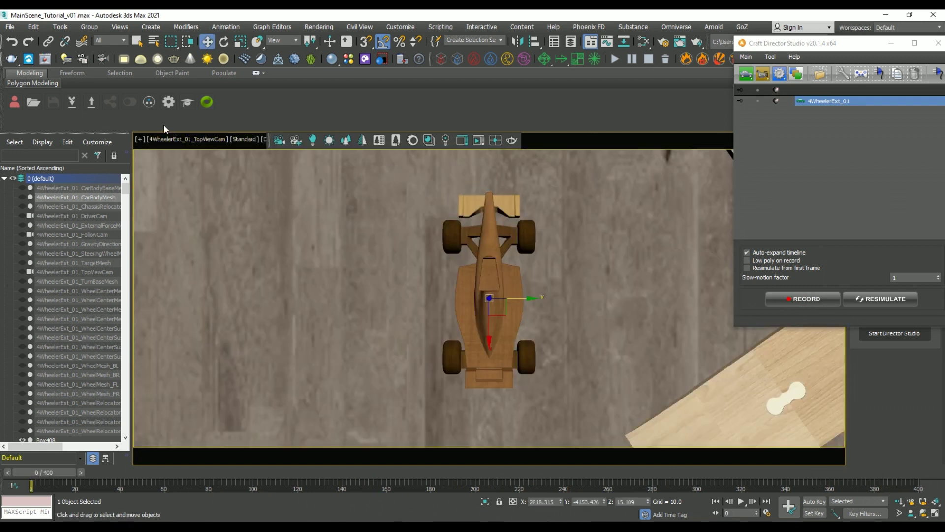
click(423, 149)
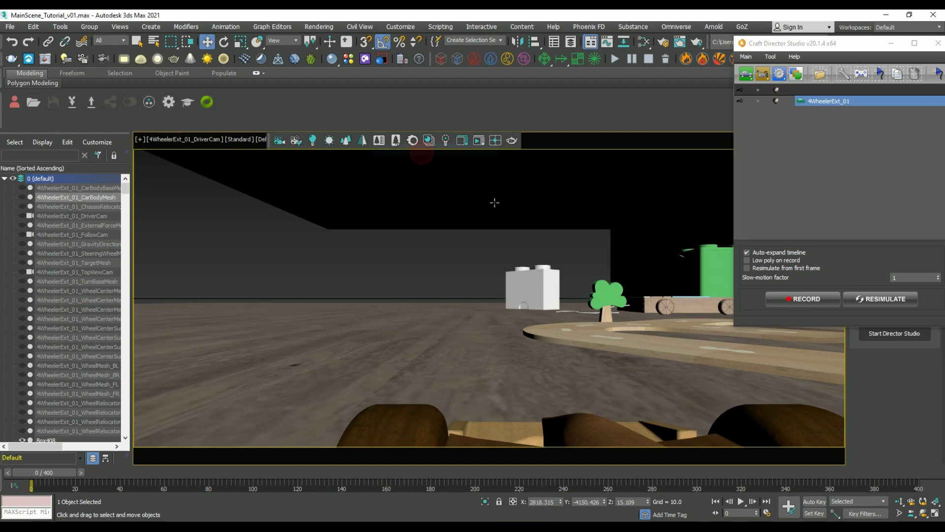
click(813, 300)
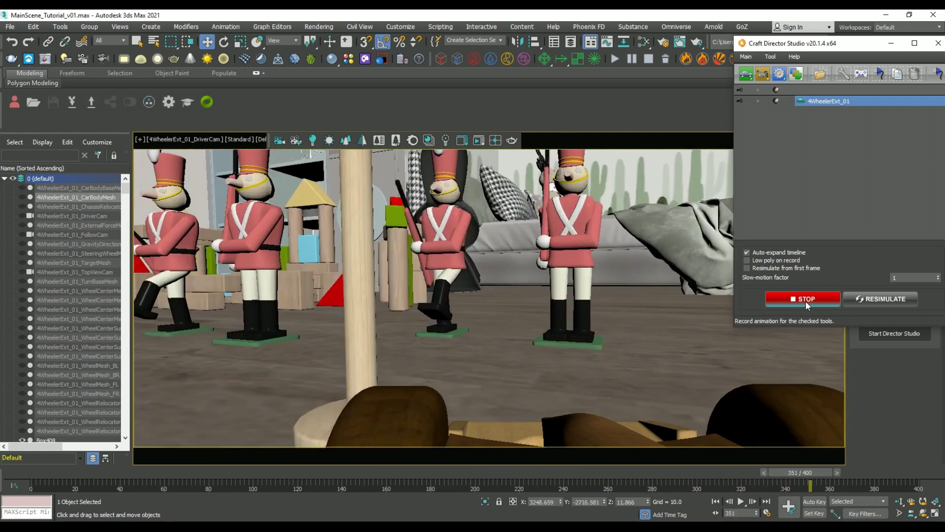
click(806, 303)
click(118, 472)
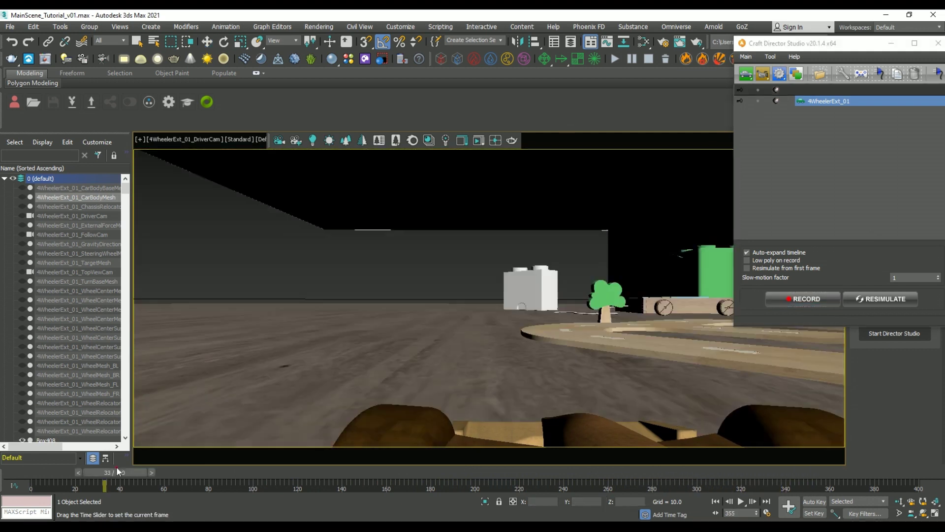
drag(118, 472, 44, 472)
Close Craft Director Studio and return the viewport to a perspective view of the toy track
click(937, 45)
key(p)
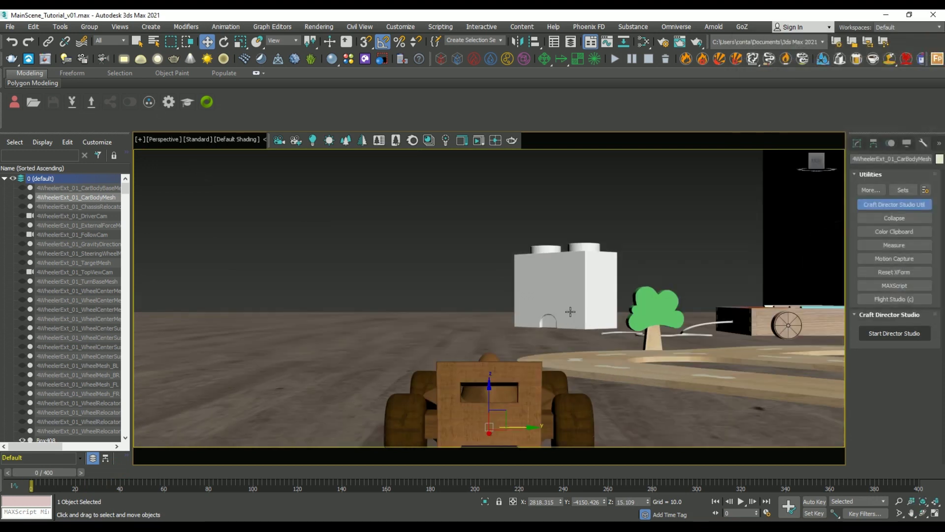
scroll(589, 320, up, 5)
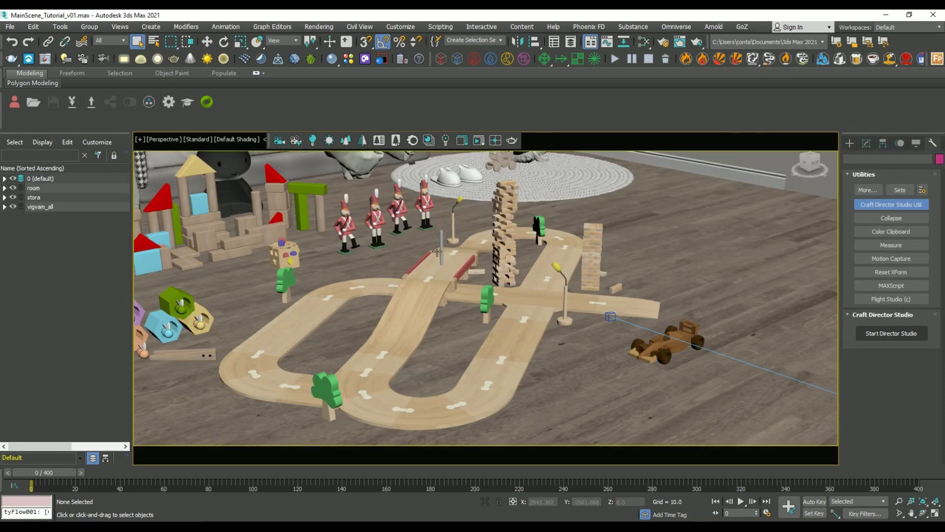
Delete the post standing at the track's bridge and move the front tree, as an Editable Poly element, outside the track loop
click(442, 252)
key(Delete)
click(332, 395)
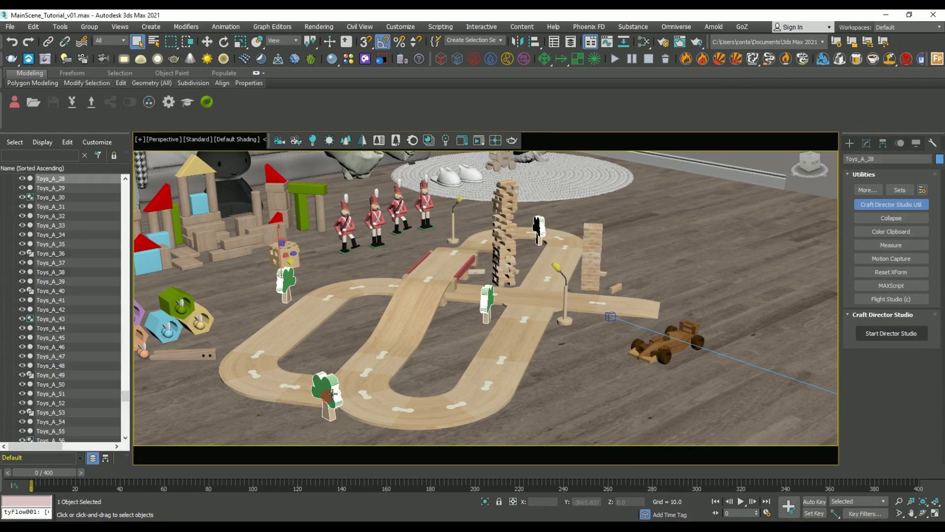
key(4)
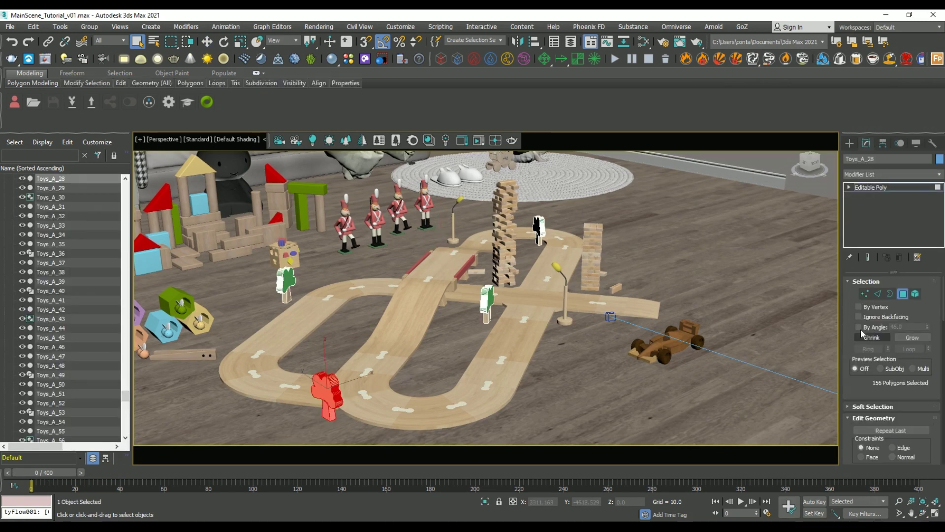
key(5)
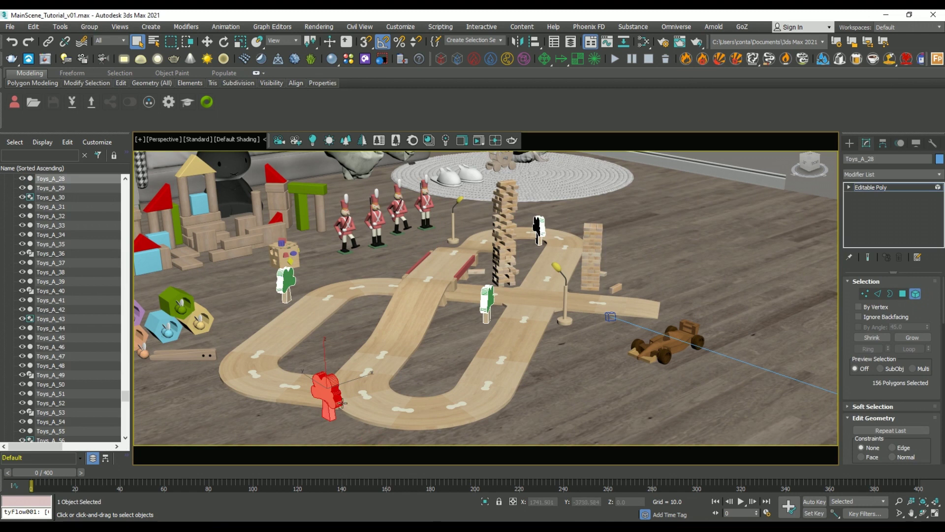
drag(337, 399, 241, 306)
Move the tree elements near the crossing and at the far loop outside the track, close to the toy soldiers
click(486, 314)
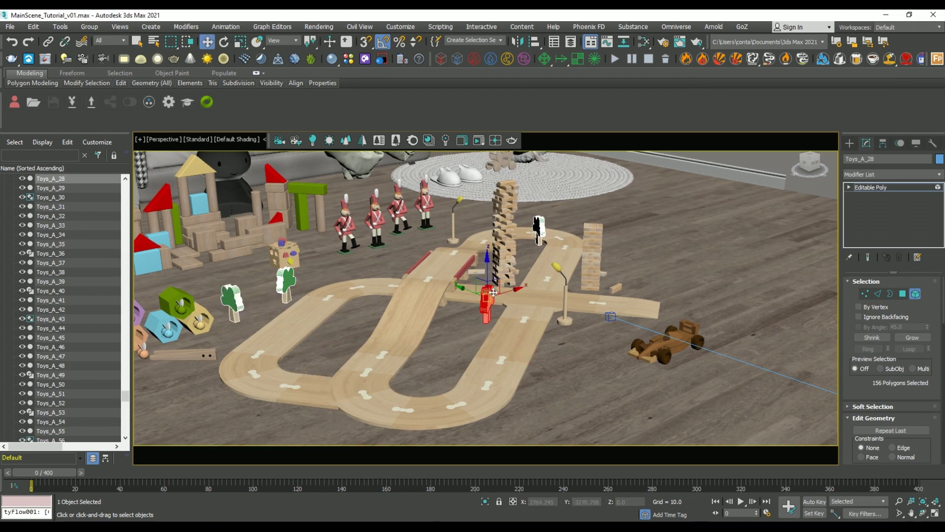
drag(470, 295, 428, 272)
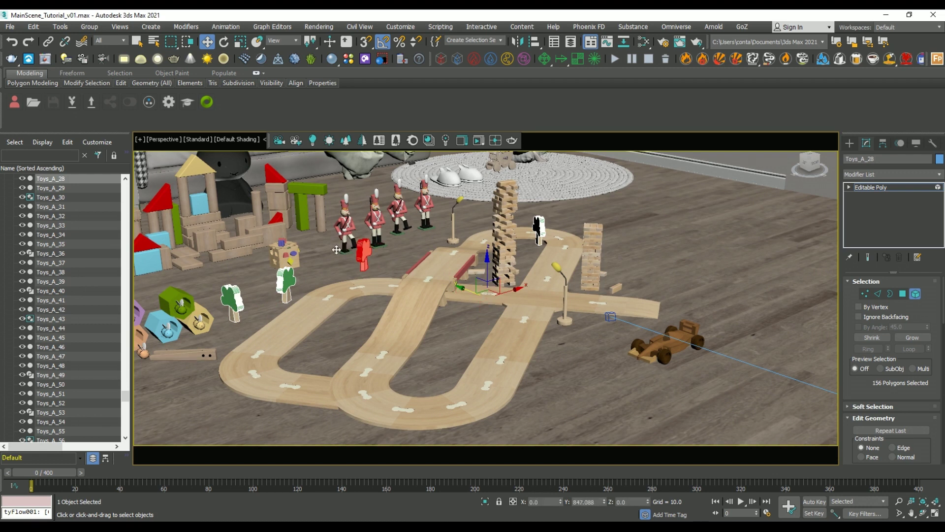
drag(337, 249, 343, 252)
click(503, 338)
mouse_move(560, 326)
alt+middle_down()
mouse_move(568, 339)
mouse_move(564, 330)
alt+middle_up()
drag(565, 196, 509, 261)
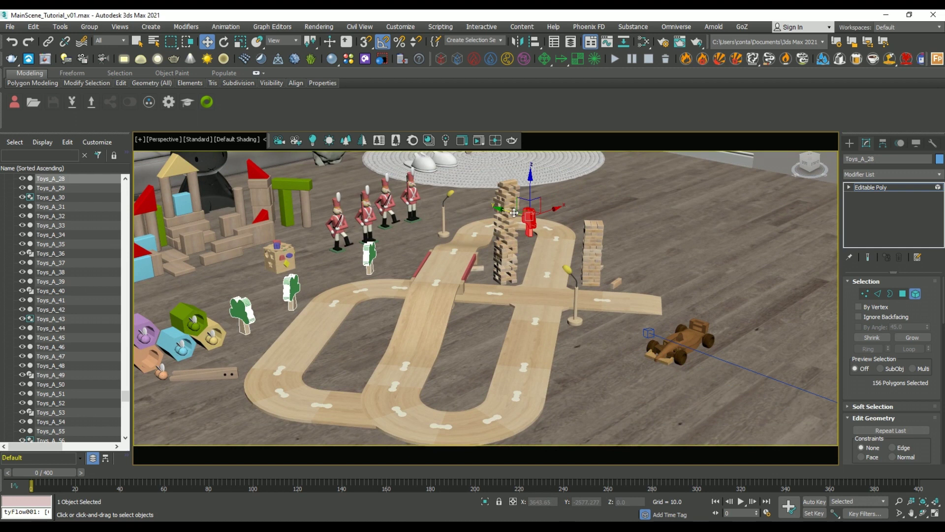
click(555, 295)
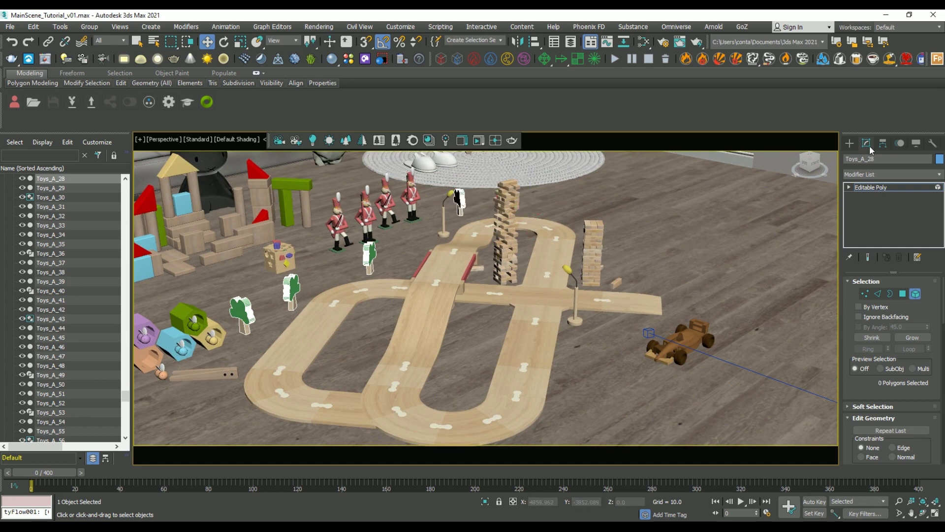
Select the JENGA selection set and remove the short tower and its loose blocks from the selection
click(846, 143)
click(575, 325)
alt+middle_drag(575, 325, 618, 346)
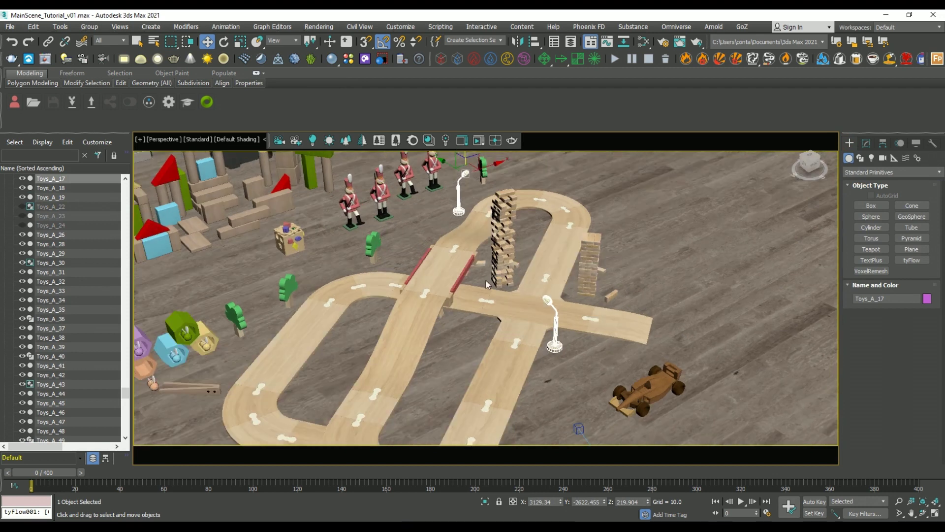
click(500, 40)
click(463, 48)
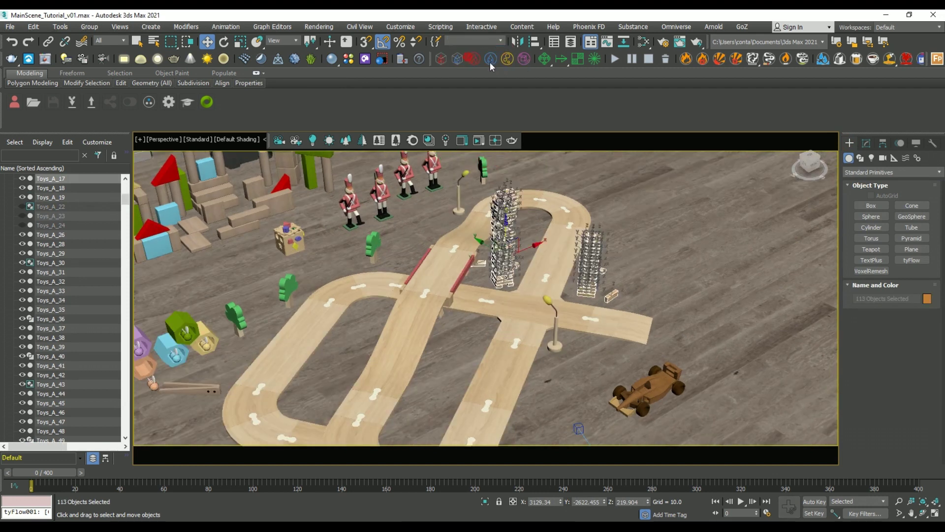
key(alt+q)
scroll(632, 320, up, 5)
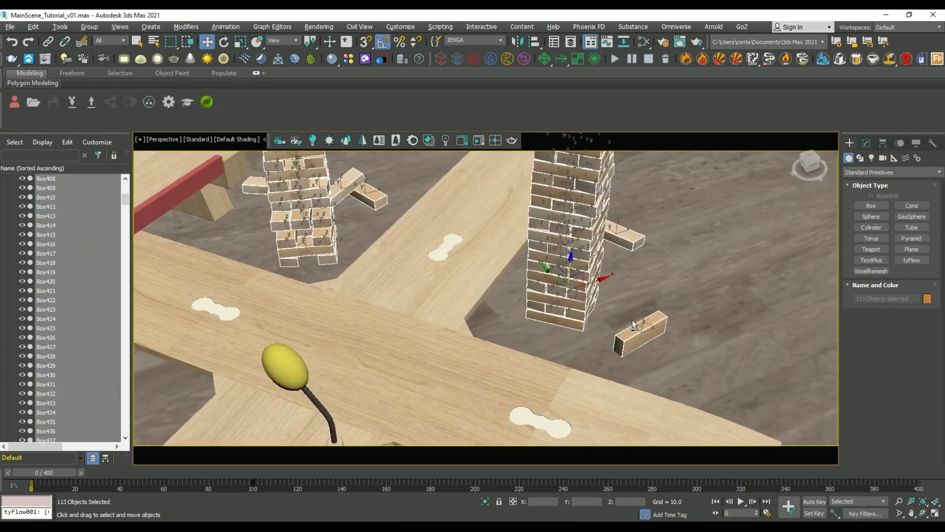
alt+middle_drag(636, 321, 654, 339)
scroll(655, 338, down, 2)
alt+drag(561, 398, 561, 400)
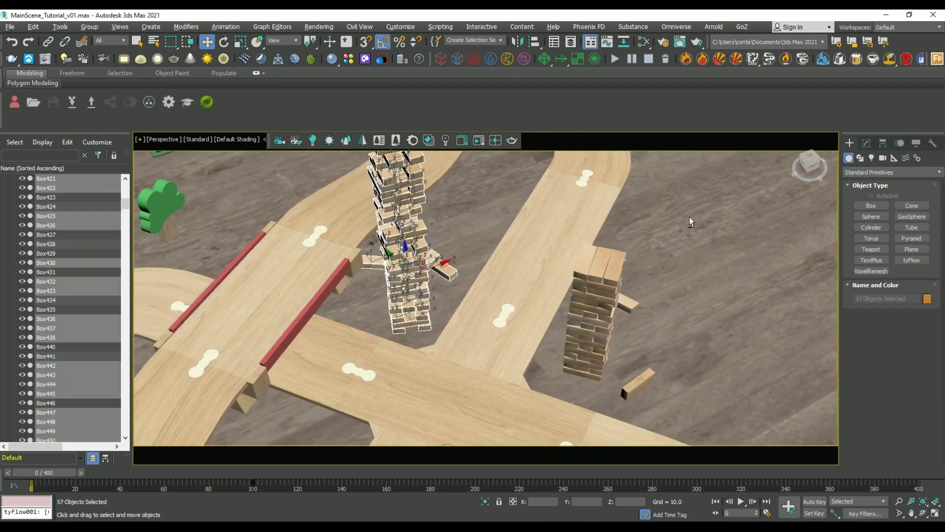
Deselect the tall Jenga tower and move its three loose blocks off the track onto the floor beside the soldiers
alt+middle_drag(547, 246, 467, 348)
scroll(464, 323, down, 3)
alt+drag(477, 377, 469, 370)
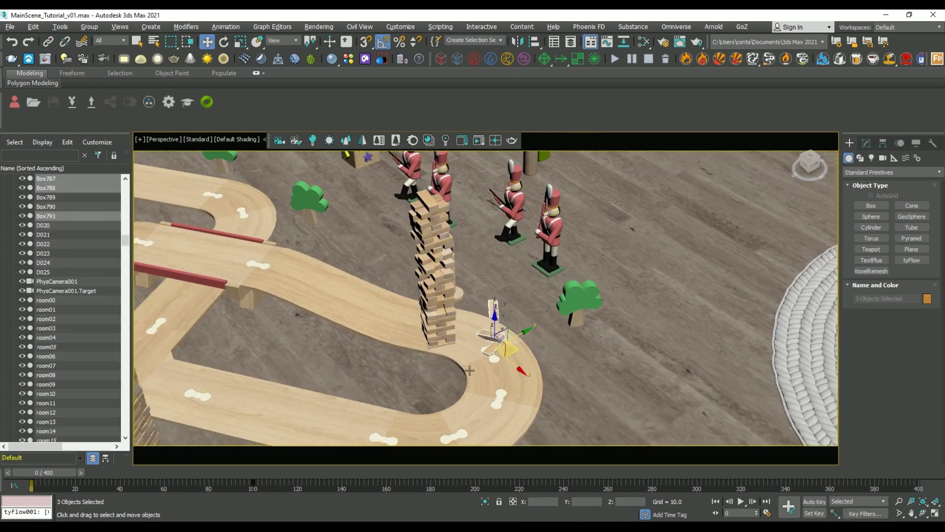
key(z)
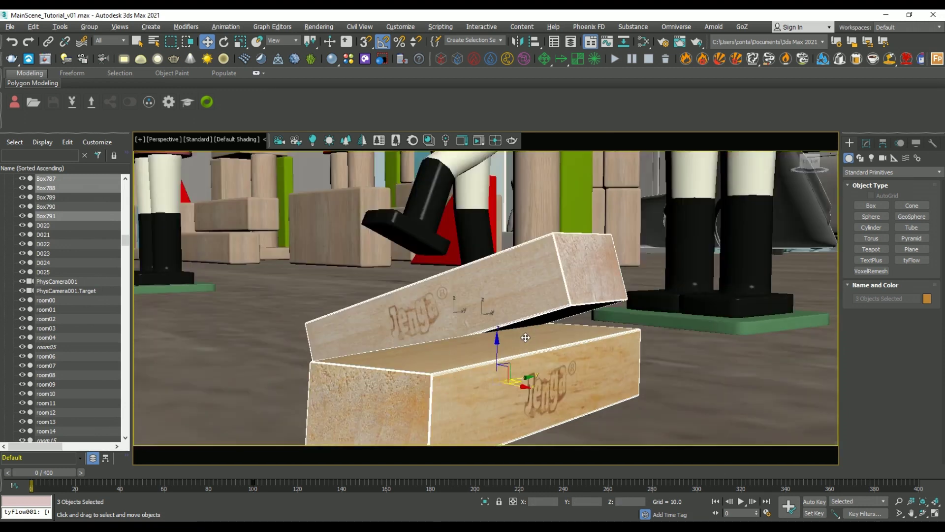
scroll(526, 338, down, 6)
alt+middle_drag(453, 337, 430, 385)
key(shift+z)
Select the JENGA selection set again and narrow it down to only the tall tower's blocks
click(499, 41)
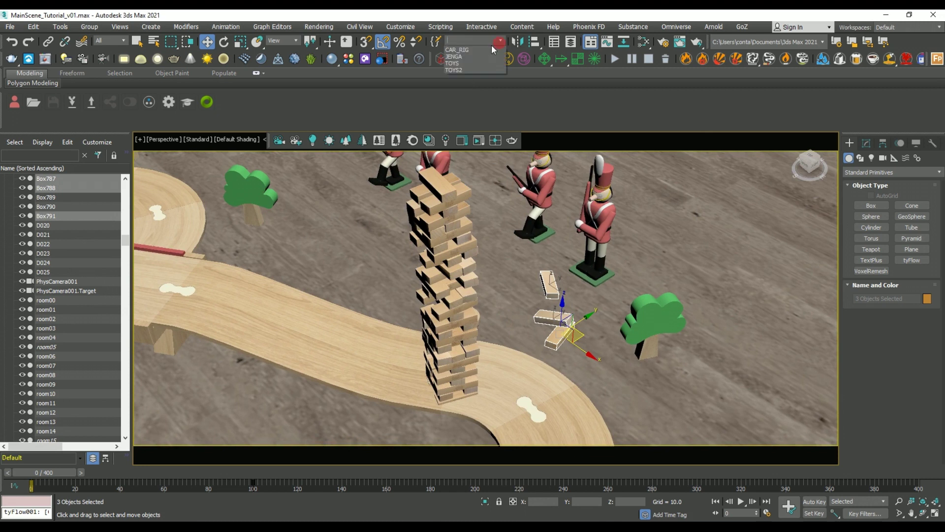
click(455, 56)
key(z)
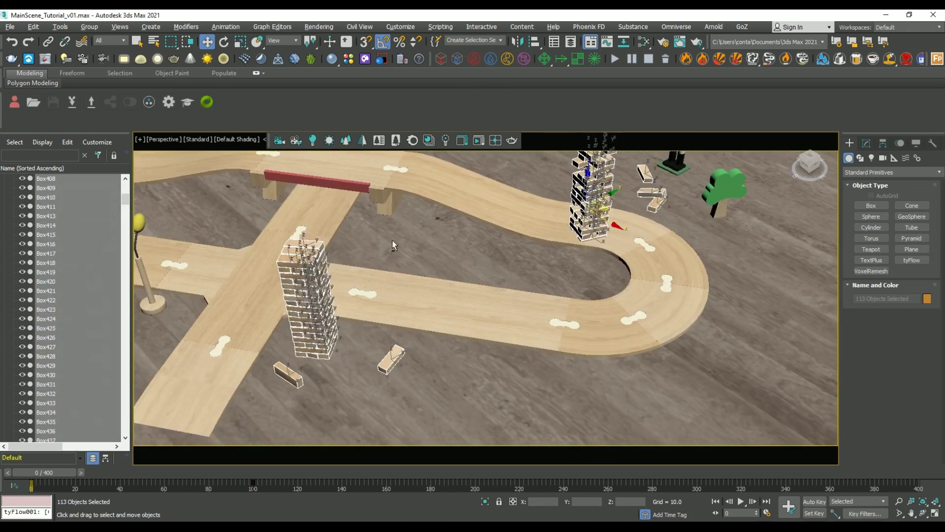
drag(233, 415, 233, 414)
key(z)
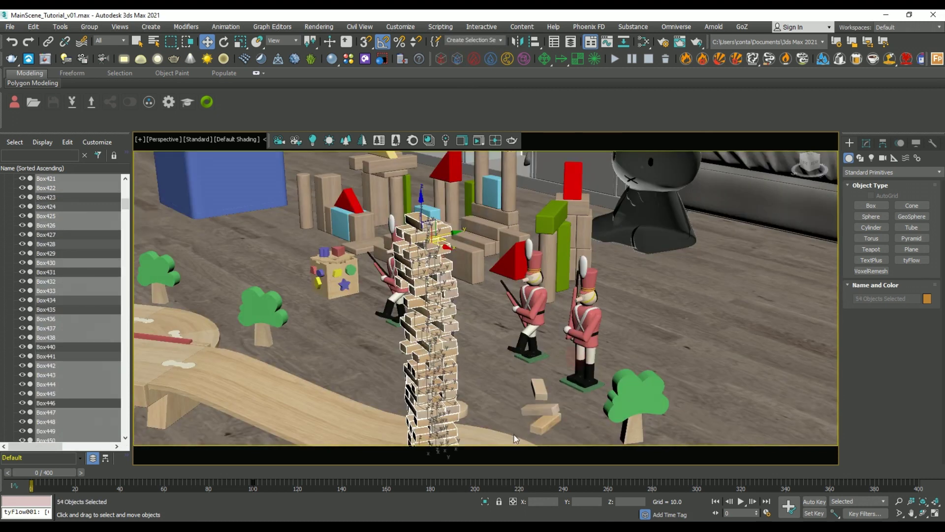
Raise the tall Jenga tower so that its bottom blocks rest on the track surface
key(z)
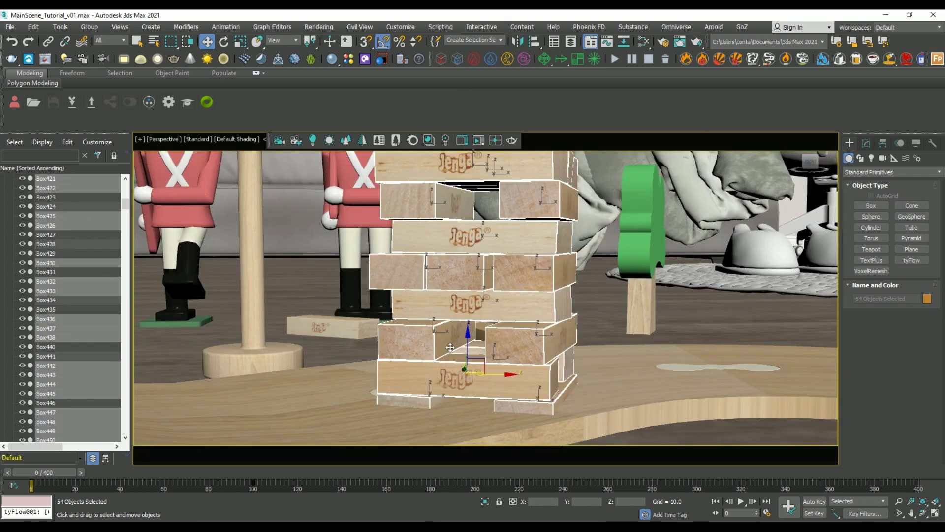
drag(468, 354, 483, 323)
scroll(555, 392, down, 5)
alt+middle_drag(555, 393, 544, 423)
scroll(564, 401, down, 3)
scroll(563, 402, down, 3)
middle_drag(502, 448, 539, 409)
alt+middle_drag(539, 409, 576, 294)
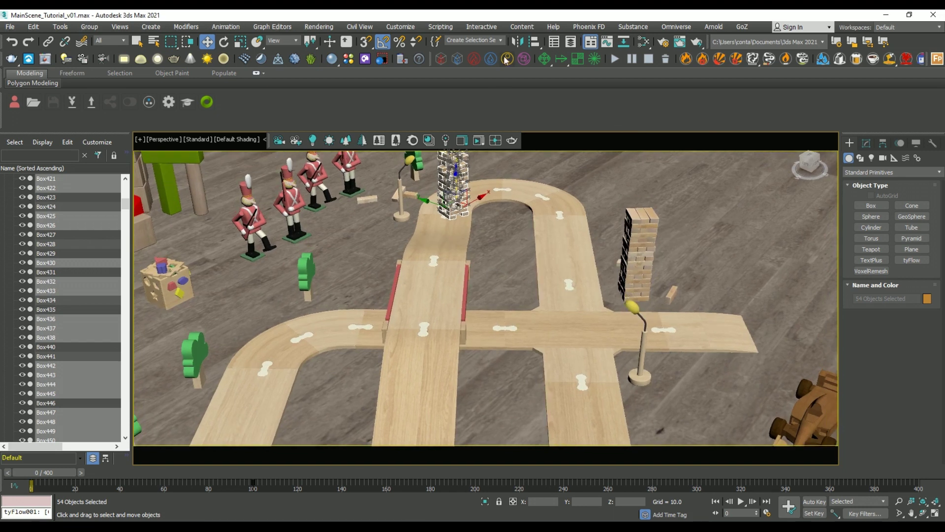
Select the JENGA selection set and hide all of its blocks
click(501, 40)
click(467, 55)
click(913, 143)
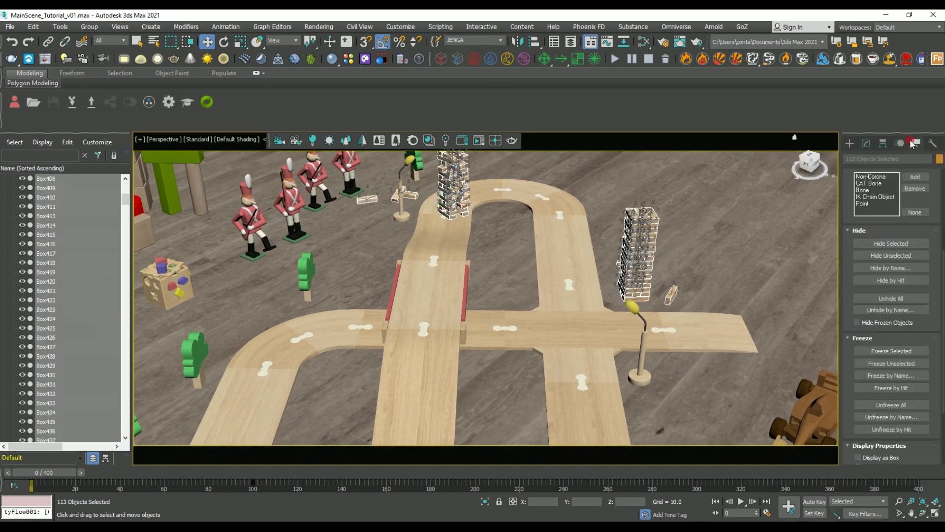
click(889, 244)
click(849, 143)
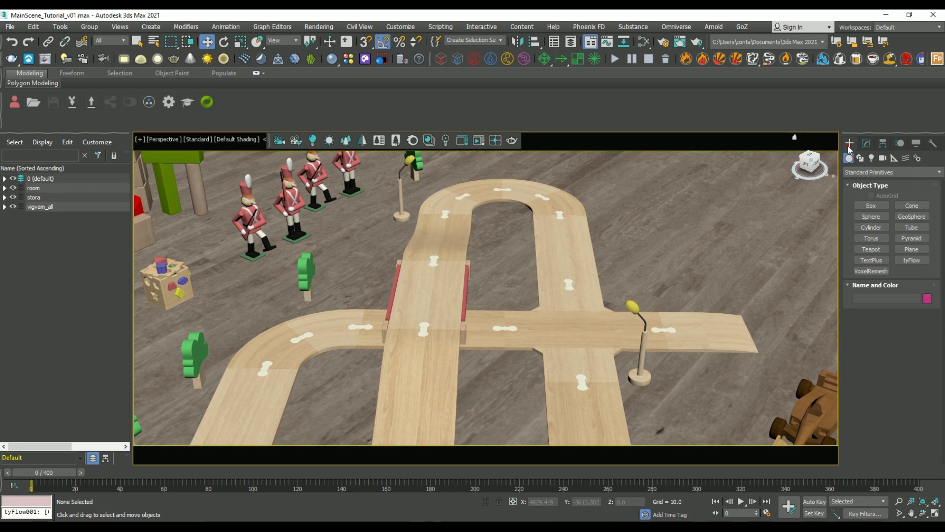
Switch the view to wireframe and select the toy track with its lamps, trees, soldiers and nearby toys
alt+middle_drag(483, 265, 423, 262)
click(557, 258)
ctrl+click(552, 269)
key(F3)
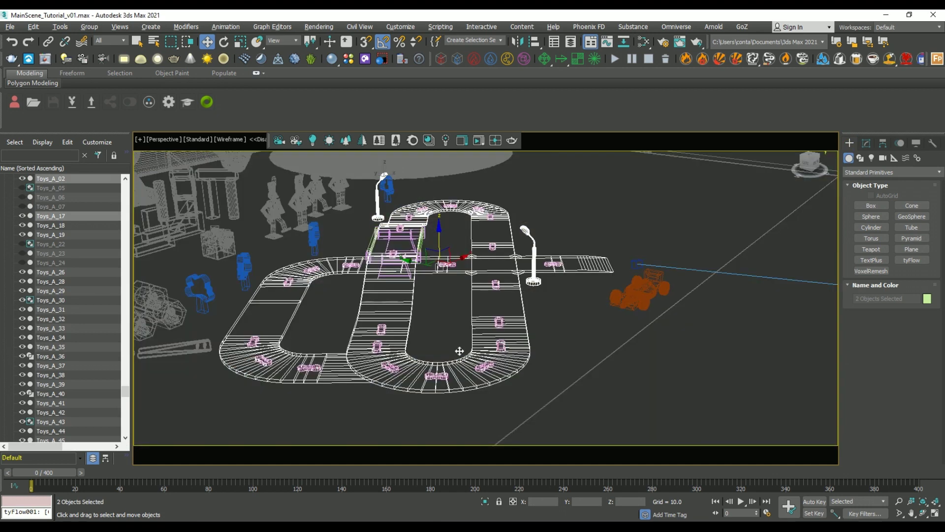
alt+middle_drag(459, 351, 598, 190)
click(593, 206)
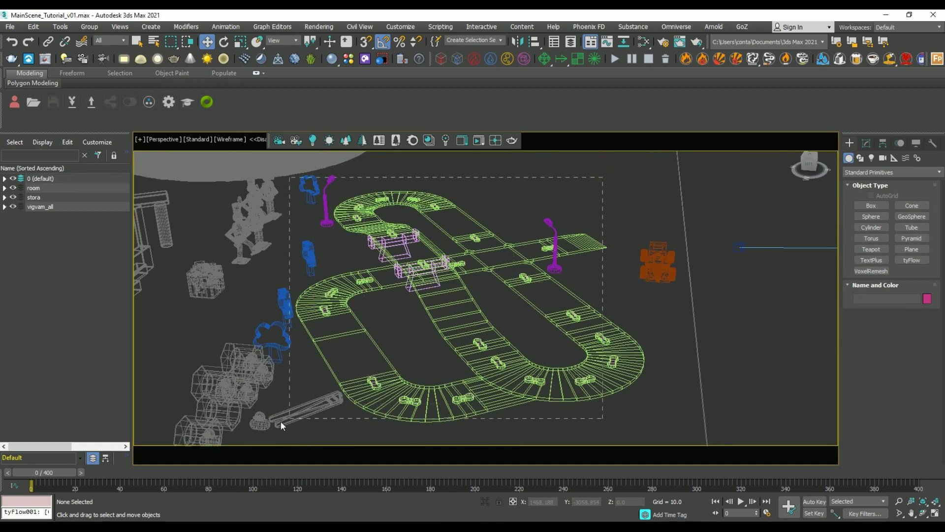
drag(198, 437, 197, 434)
alt+click(212, 169)
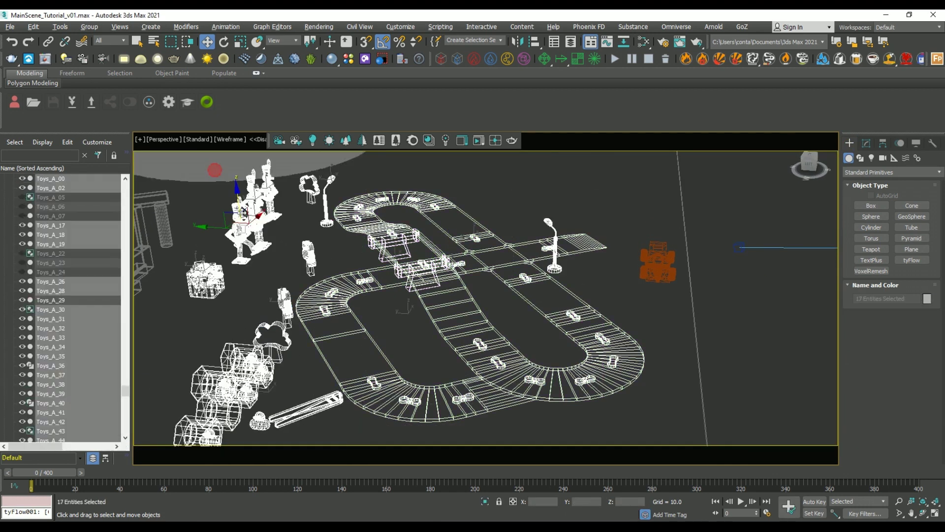
Add the pull-along wagon, the large toy bricks and the wooden building blocks to the selection
scroll(433, 328, down, 3)
middle_drag(433, 327, 465, 292)
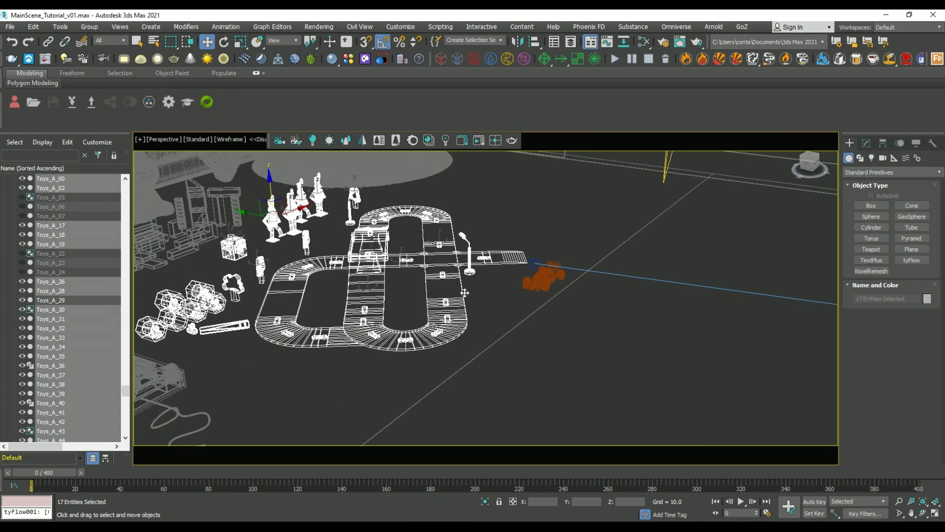
alt+middle_drag(371, 336, 422, 378)
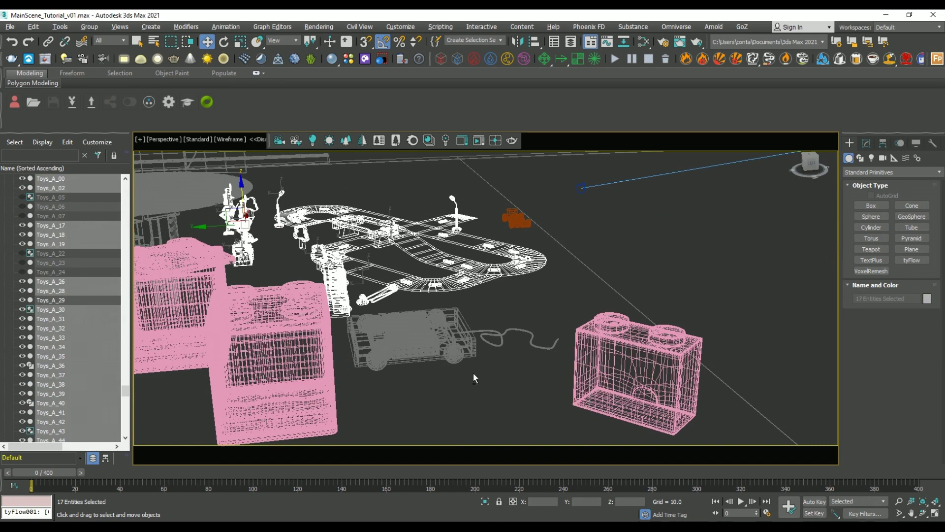
ctrl+click(419, 340)
ctrl+click(597, 363)
ctrl+click(272, 394)
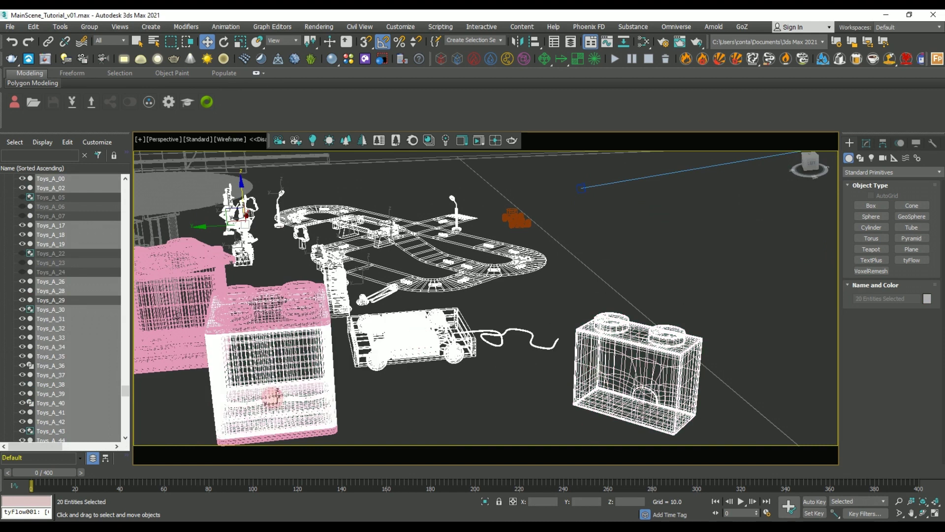
ctrl+click(289, 277)
alt+middle_drag(198, 246, 481, 324)
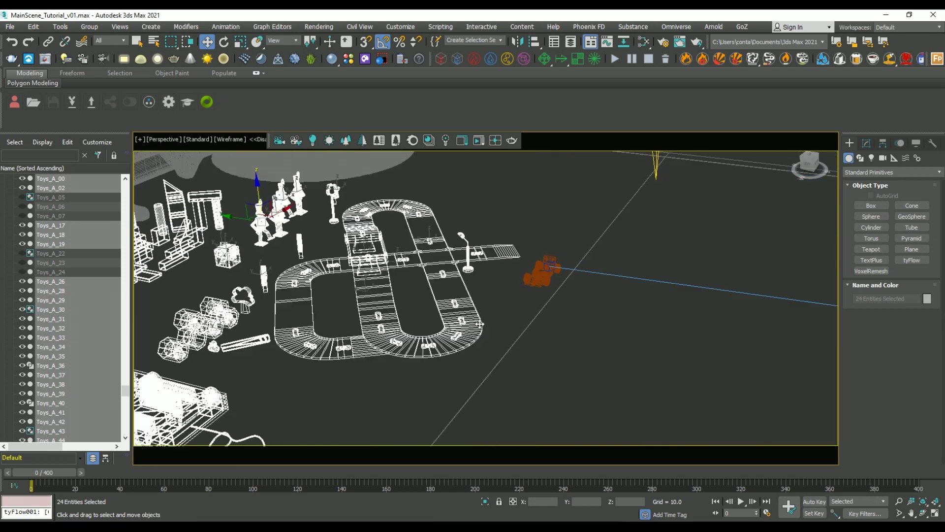
Return the view to shaded display and save the selected toys as a named selection set called Collidables
scroll(537, 310, up, 6)
alt+middle_drag(526, 300, 563, 287)
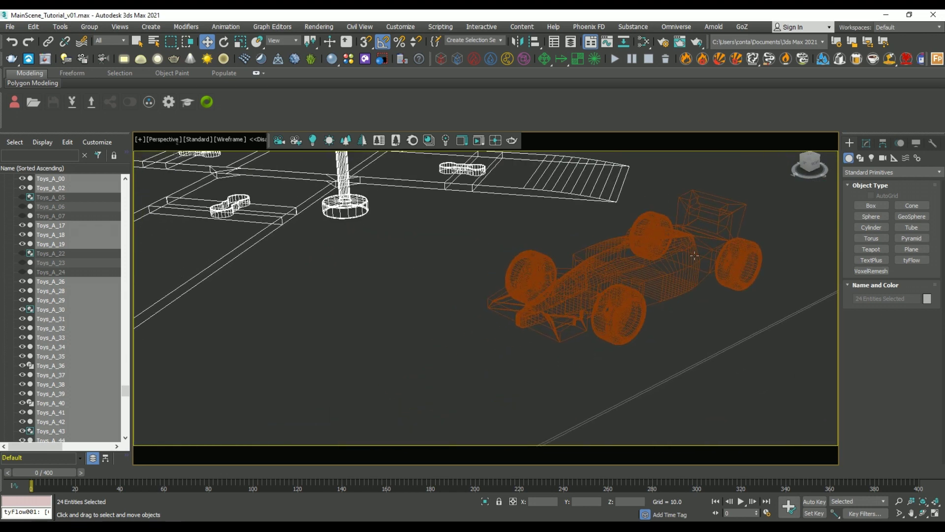
key(F3)
click(465, 41)
text(Collidables)
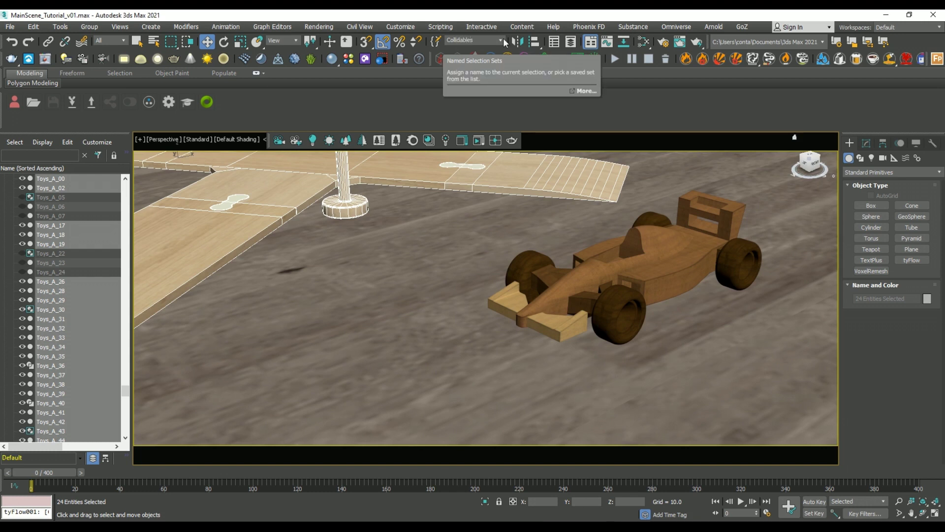
Start Craft Director Studio and show the hidden helper meshes of the 4WheelerExt_01 rig
click(938, 145)
click(892, 333)
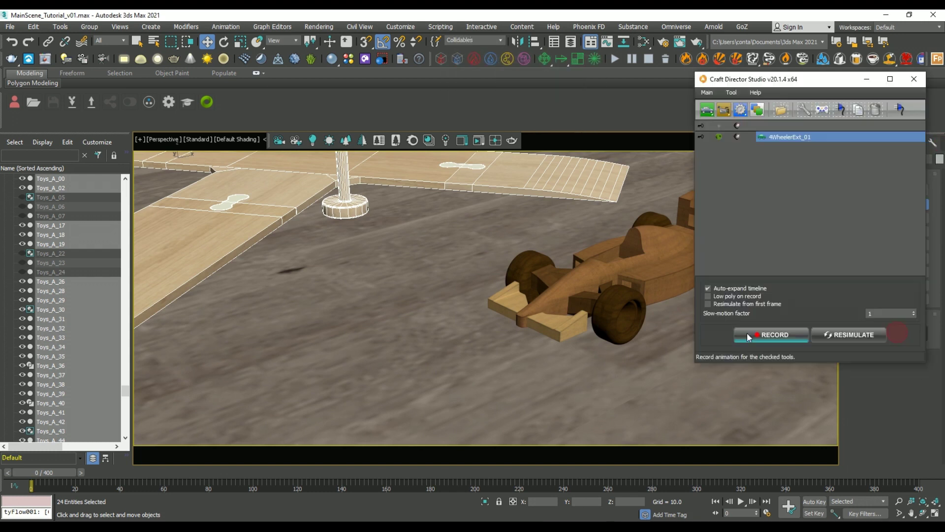
click(712, 125)
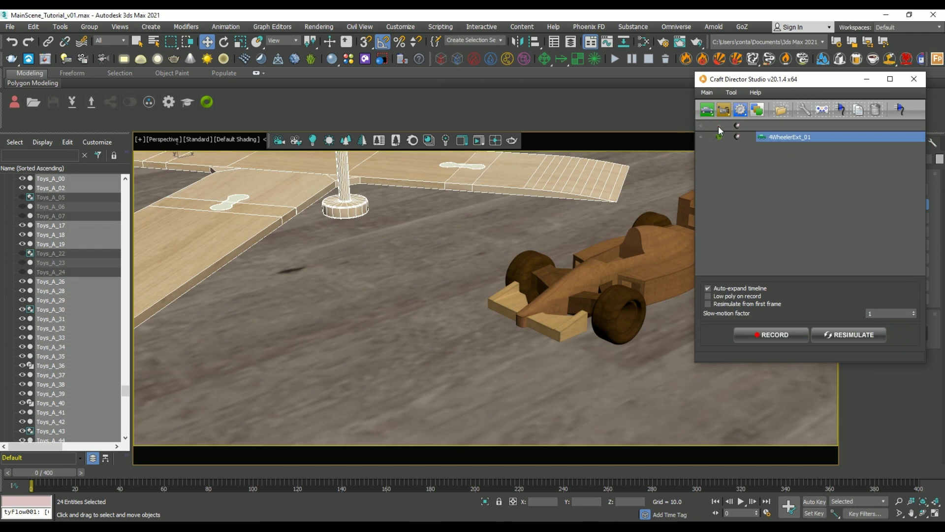
click(718, 127)
click(701, 137)
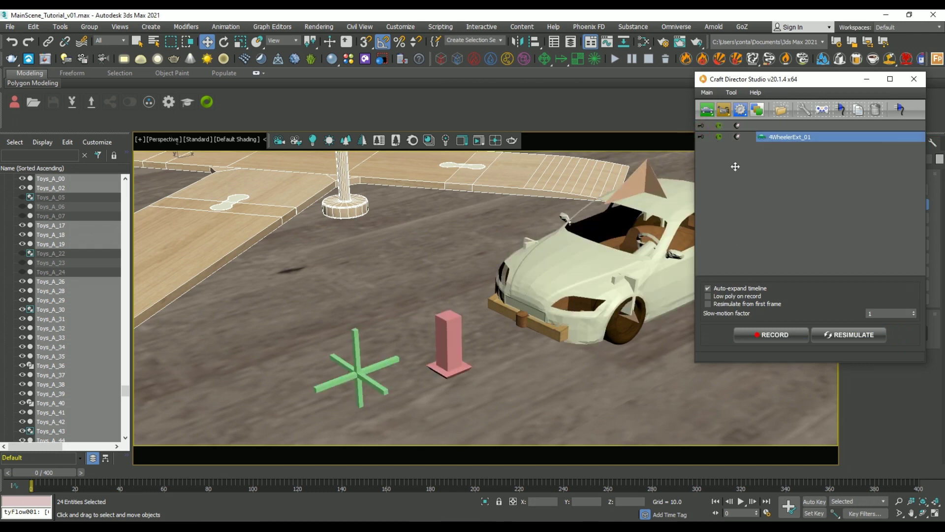
Select the pink helper mesh in front of the car and check its full object name
click(447, 342)
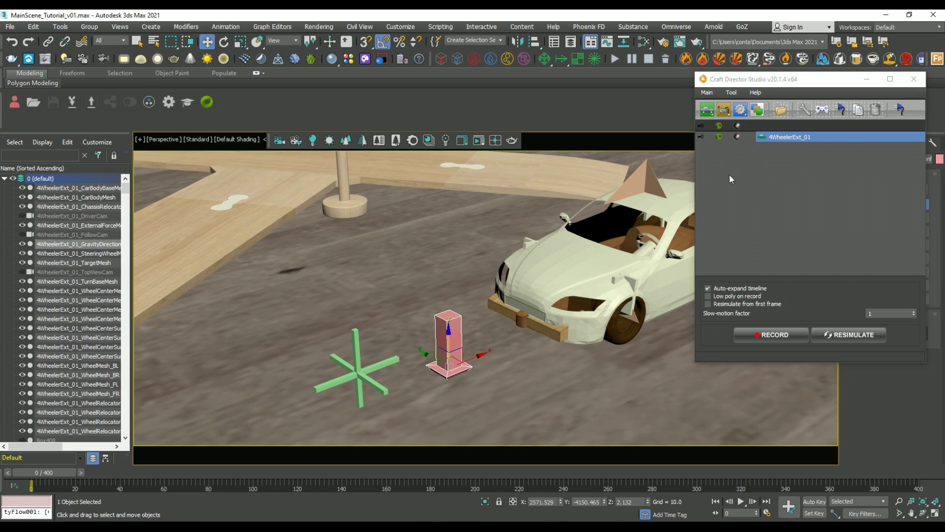
drag(799, 76, 647, 50)
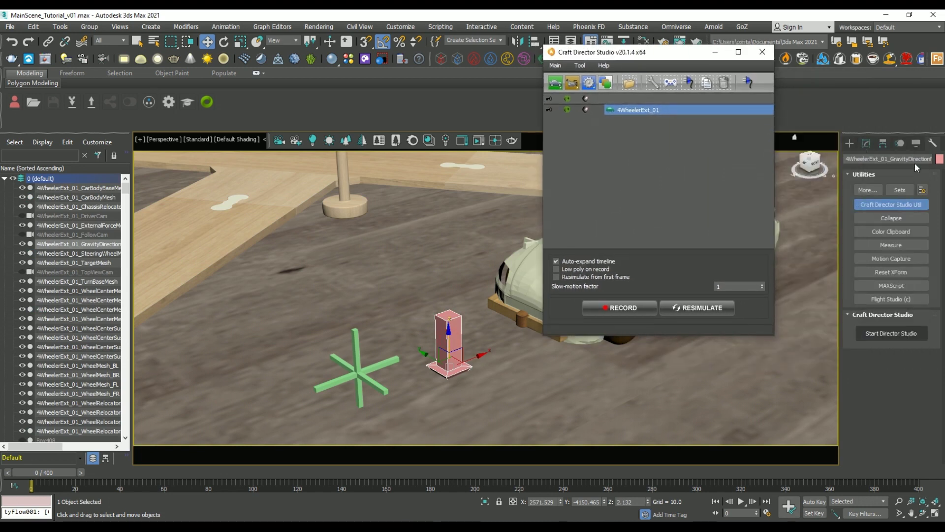
drag(894, 163, 915, 165)
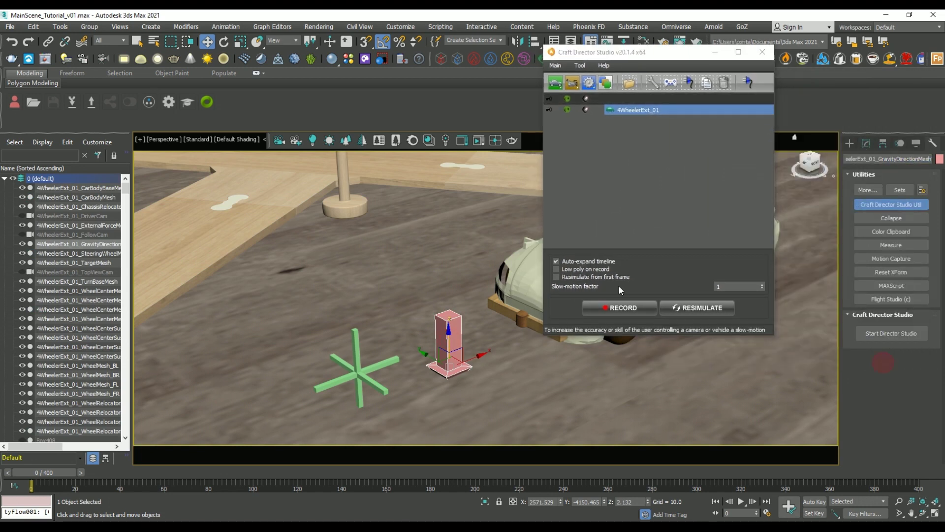
scroll(443, 241, down, 5)
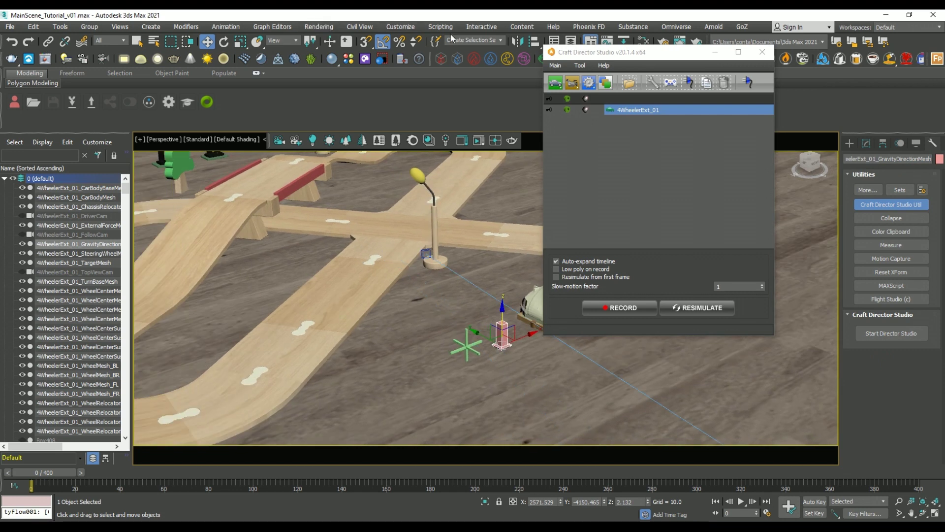
Select the Collidables set and link its objects to the car rig's GravityDirectionMesh
click(500, 40)
click(458, 57)
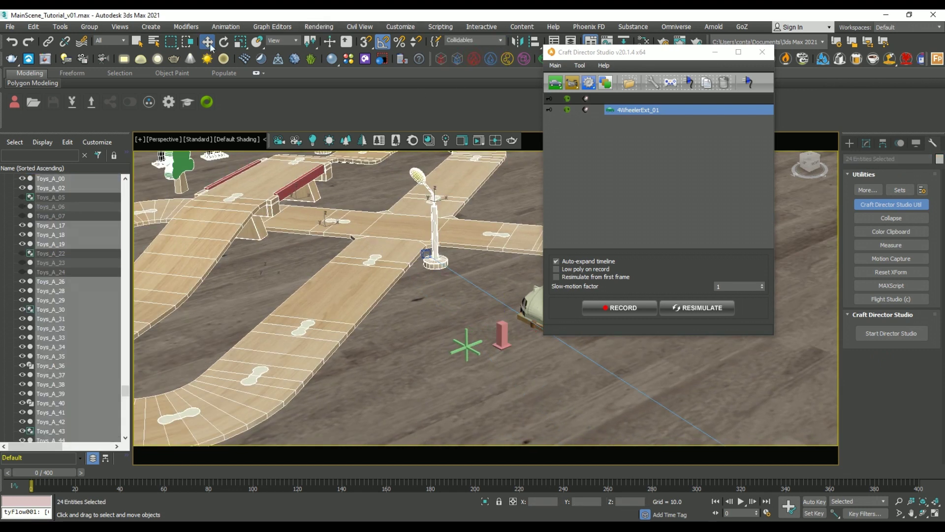
click(48, 42)
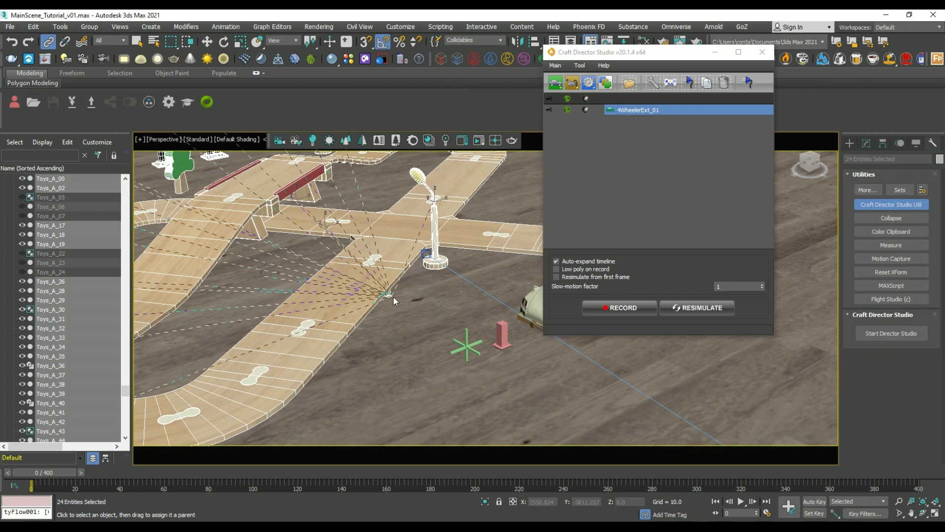
drag(392, 296, 507, 337)
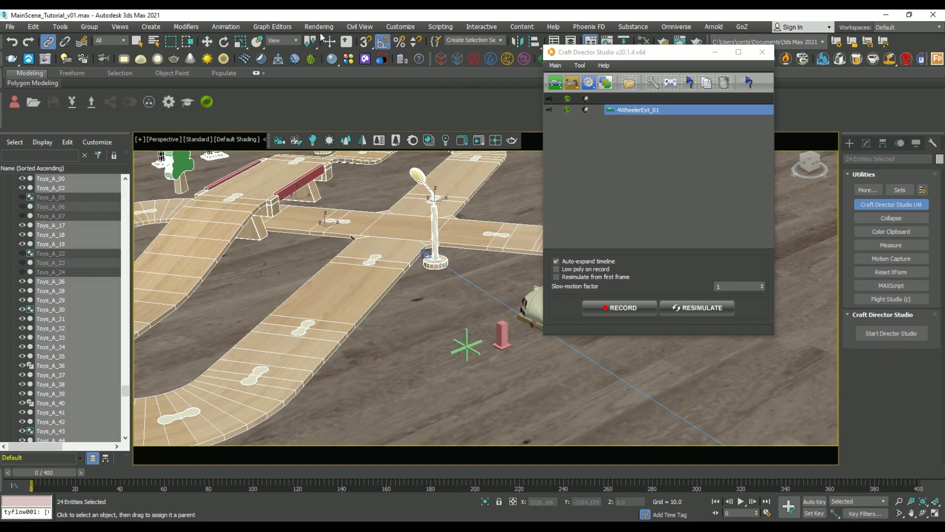
click(207, 42)
Unfreeze all objects and select the room's floor objects
click(917, 145)
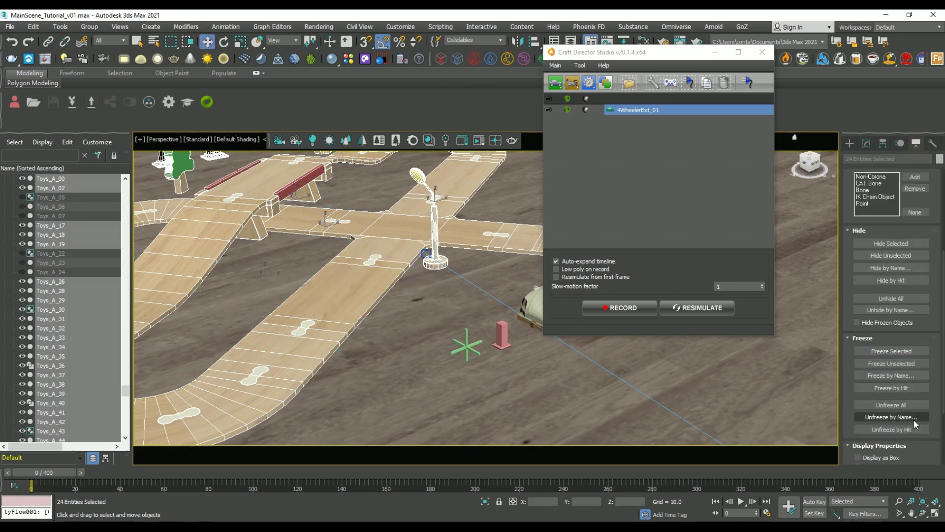
click(914, 408)
click(501, 389)
key(z)
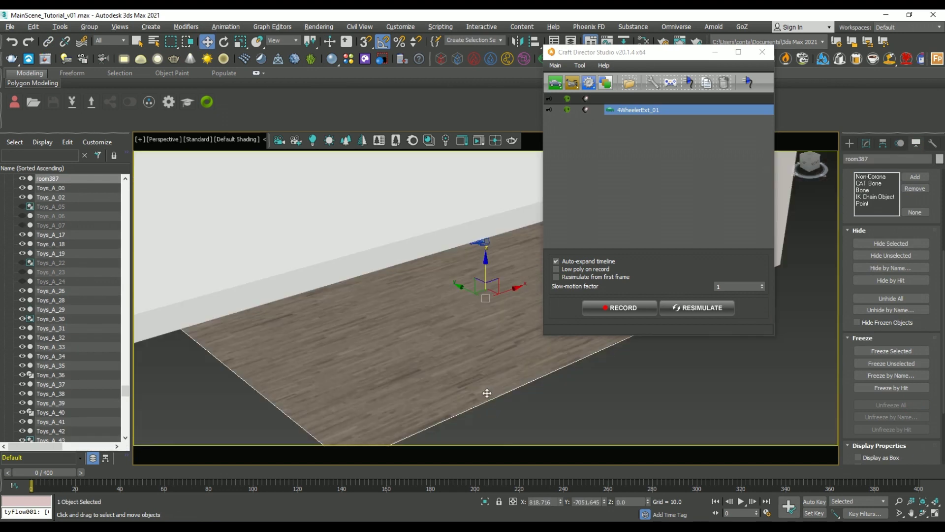
click(360, 405)
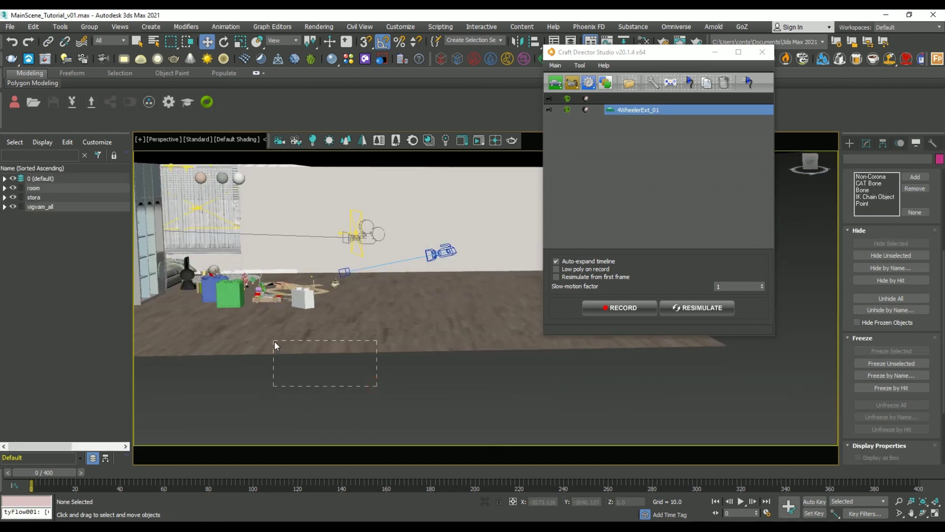
drag(275, 345, 275, 346)
key(z)
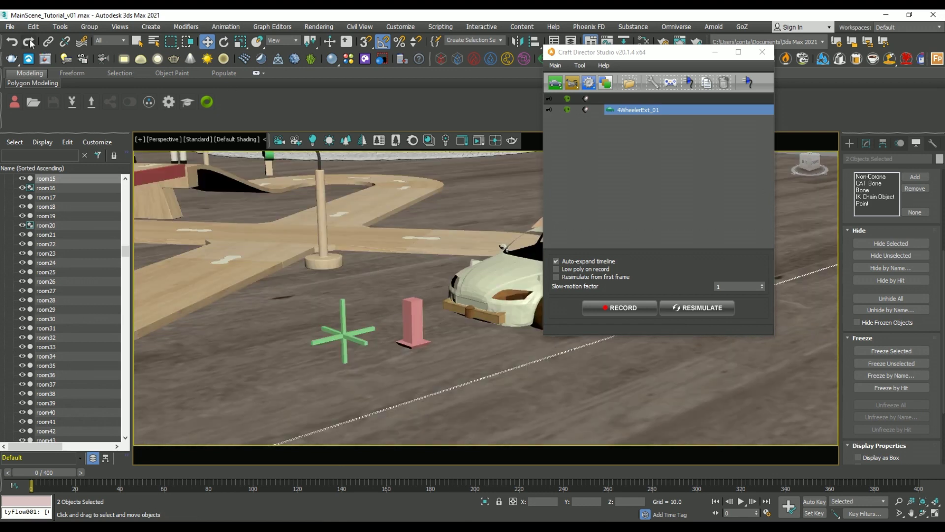
Link the selected floor objects to the rig's GravityDirectionMesh as their parent
click(48, 41)
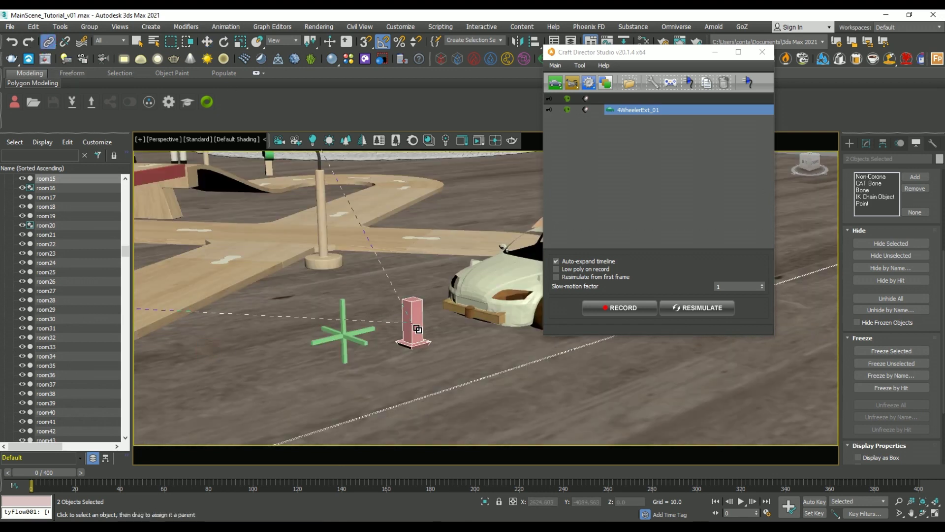
drag(418, 329, 420, 326)
click(208, 42)
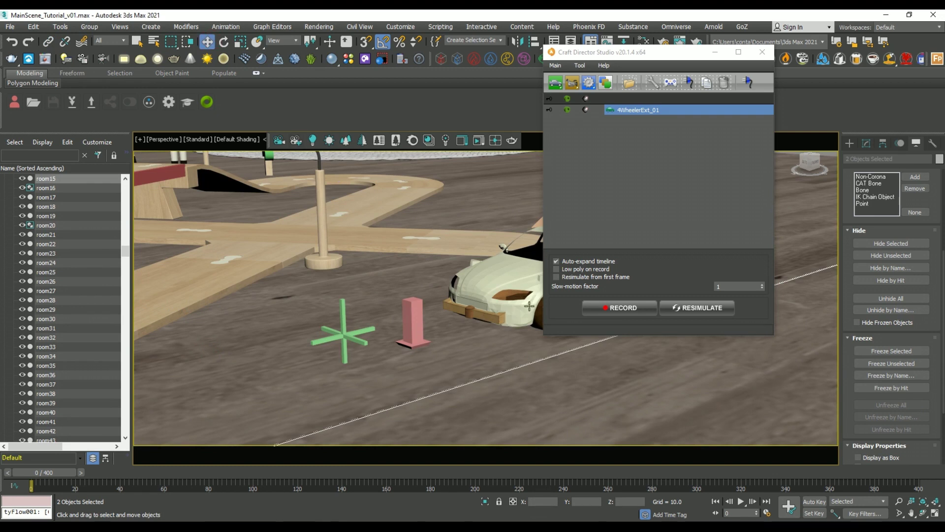
Hide the 4WheelerExt_01 helper meshes and open the list of cameras available for the viewport
middle_drag(493, 325, 382, 335)
click(568, 111)
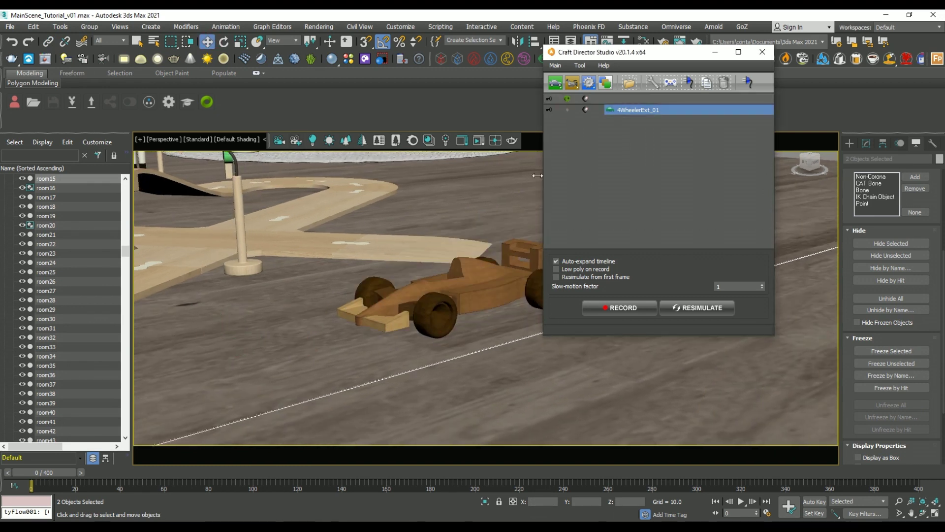
click(149, 143)
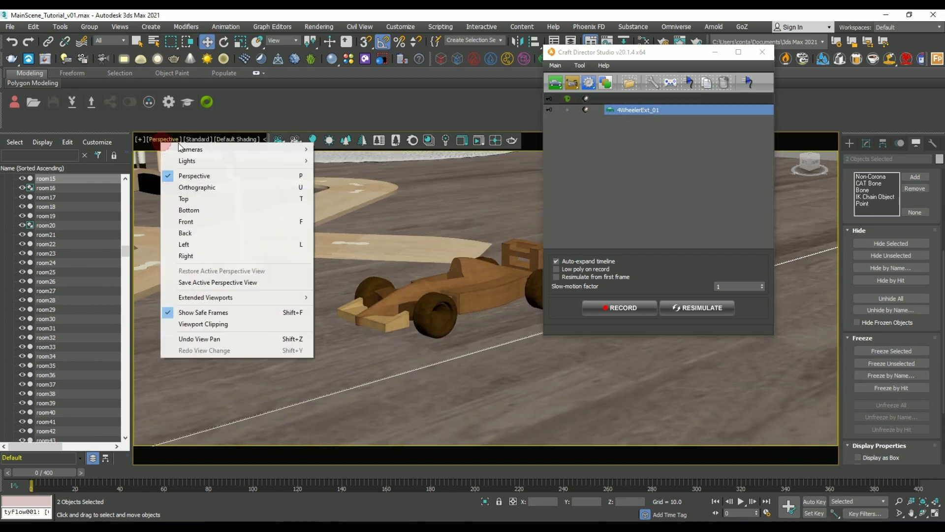
mouse_move(222, 149)
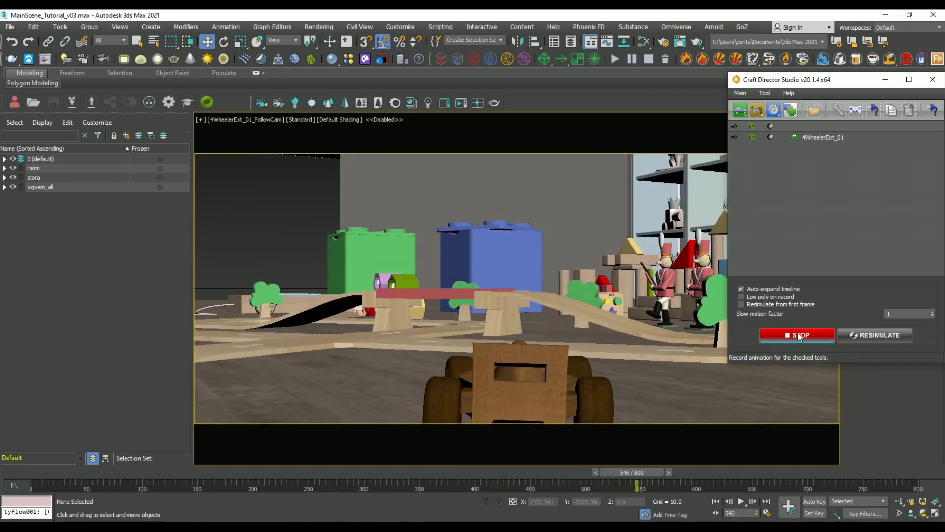
Stop the drive recording and close Craft Director Studio, keeping the whole track and car in view
click(800, 337)
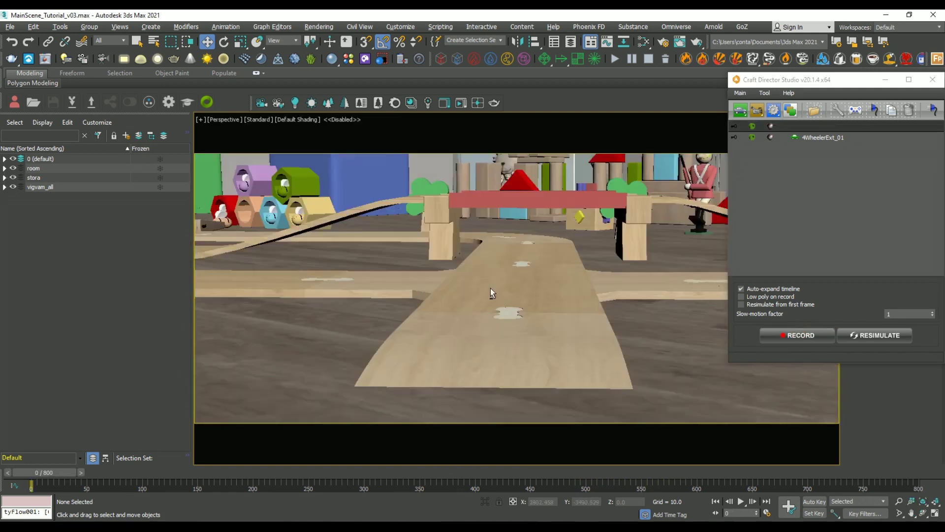
scroll(491, 291, down, 5)
middle_drag(491, 291, 481, 346)
scroll(480, 346, down, 3)
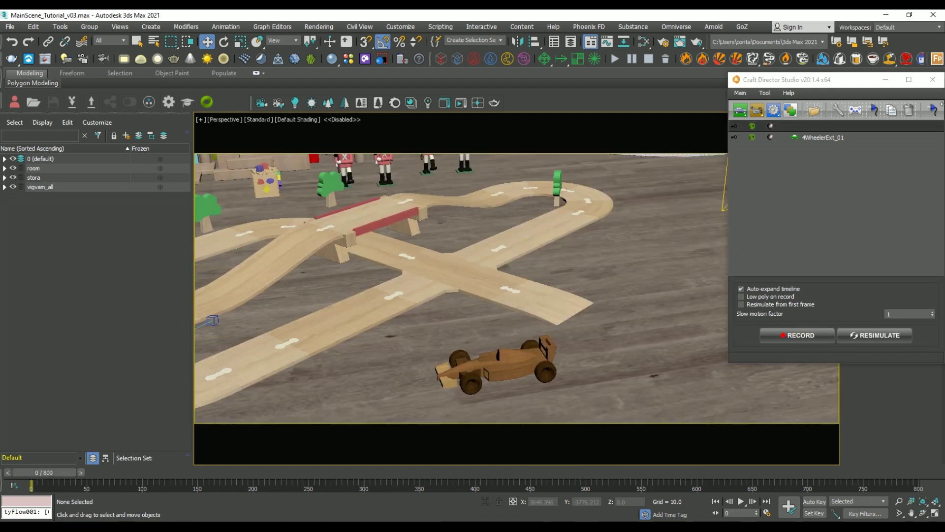
click(932, 79)
middle_drag(528, 306, 635, 326)
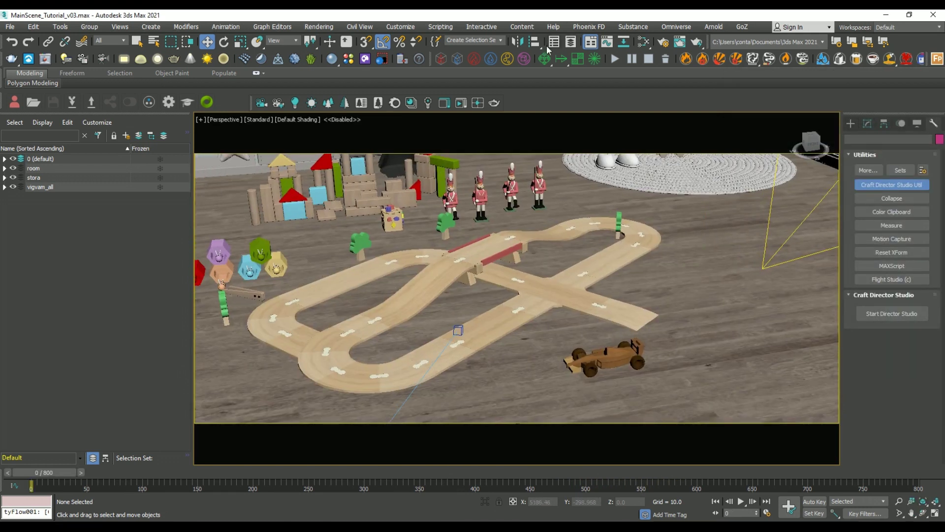
Select the JENGA selection set, unhiding and unfreezing its blocks
click(499, 41)
click(468, 63)
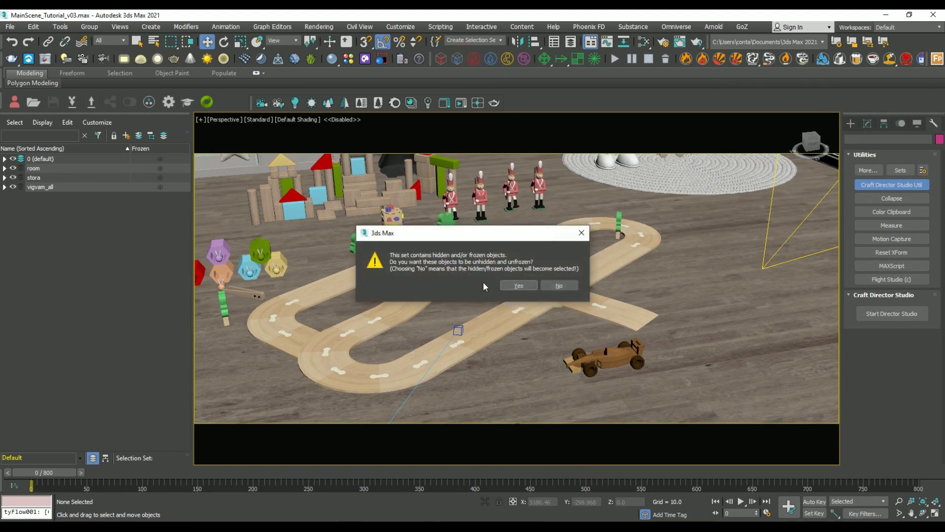
click(525, 285)
alt+drag(633, 323, 614, 306)
middle_drag(614, 306, 905, 156)
click(851, 123)
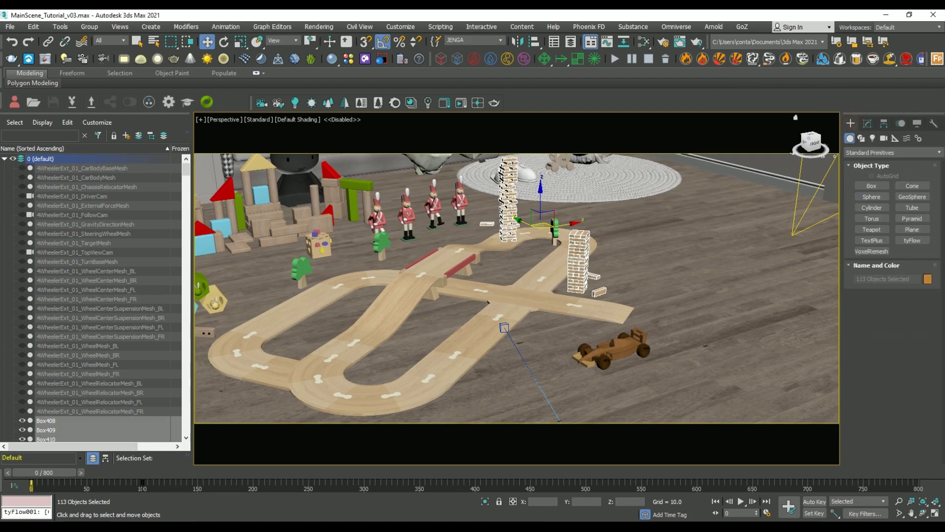
Create a tyFlow object on the floor beside the track and open its editor
click(912, 239)
drag(702, 285, 735, 285)
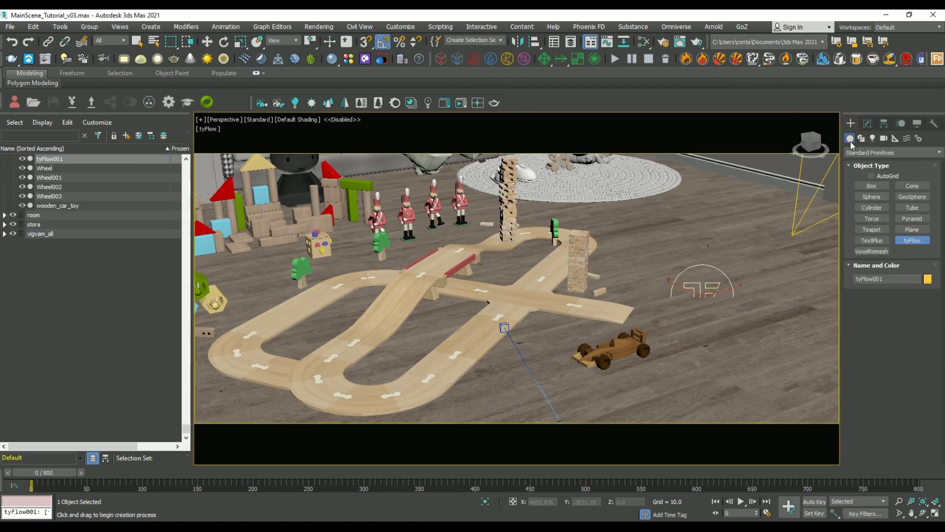
click(868, 123)
click(885, 287)
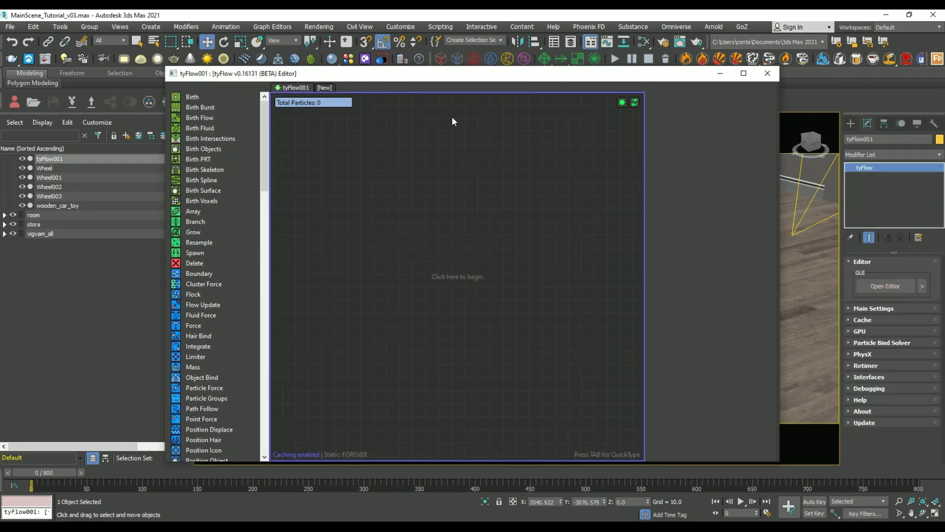
Add a Birth Objects operator to the flow and load the blocks of the JENGA selection set into it
drag(213, 155, 436, 164)
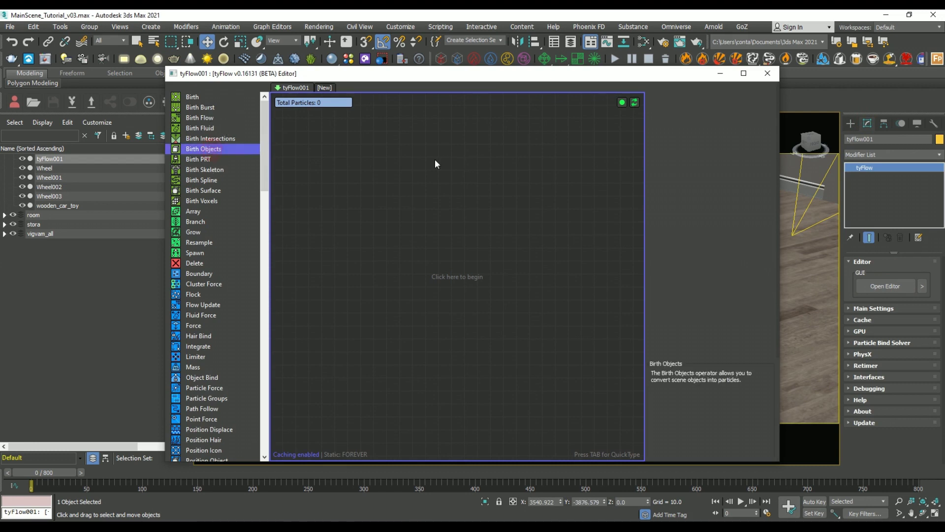
drag(219, 153, 396, 156)
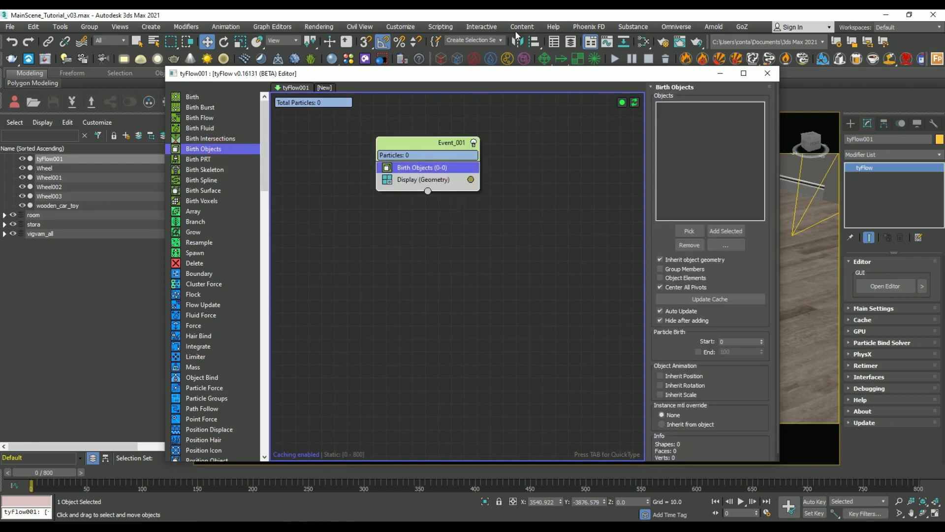
click(498, 40)
click(470, 57)
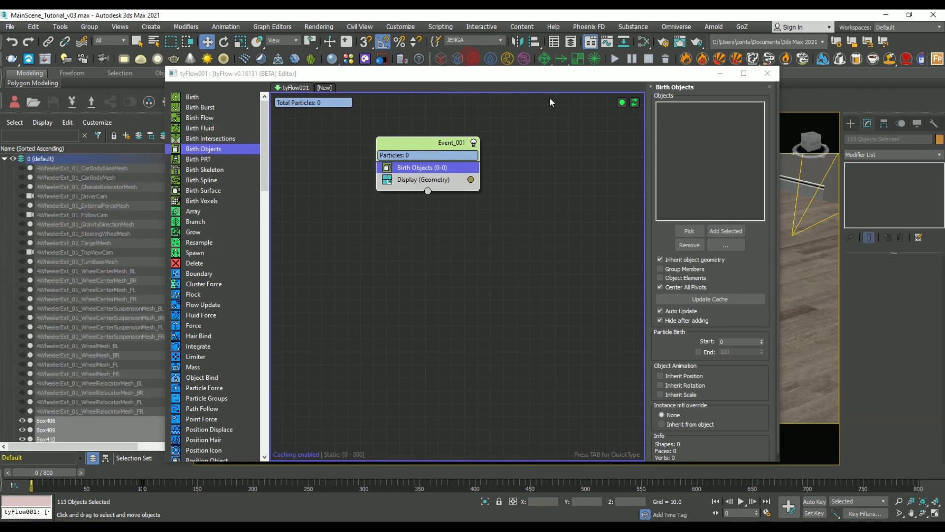
click(728, 235)
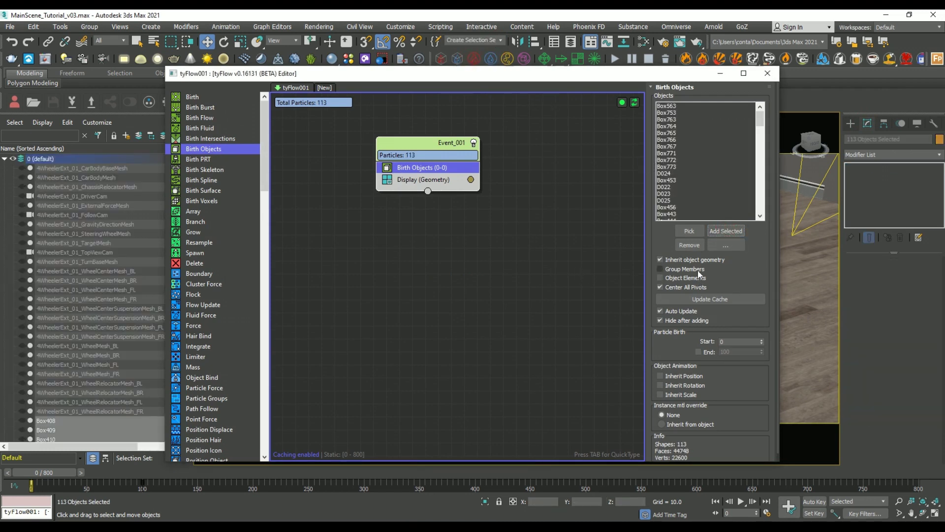
Set the Birth Objects instance material override to Inherit from object
scroll(679, 348, down, 1)
click(699, 416)
click(496, 305)
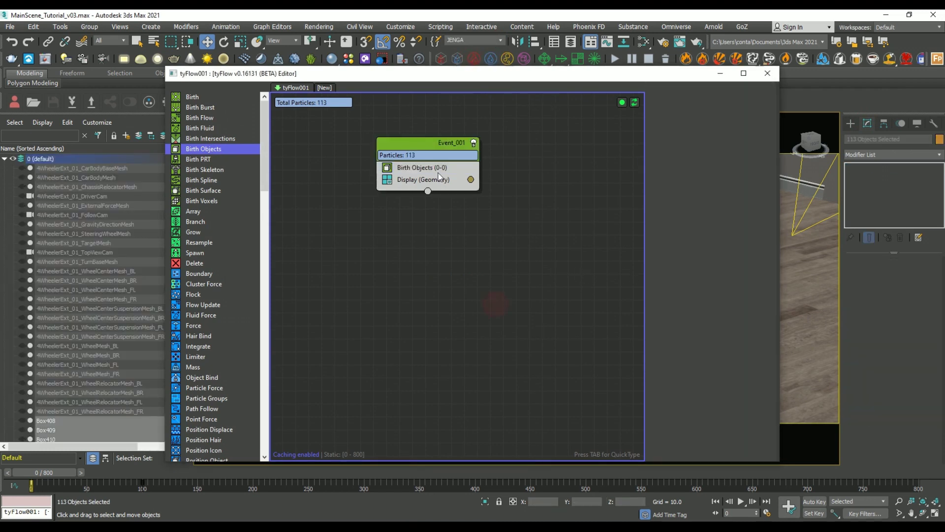
Add a PhysX Shape operator to Event_001 below Birth Objects and delete the leftover Event_002
click(423, 168)
key(Tab)
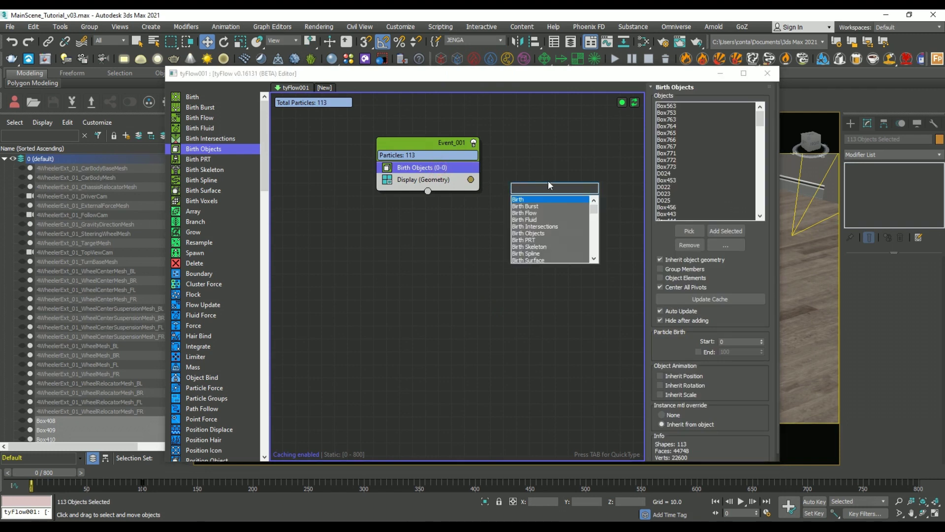
text(physx)
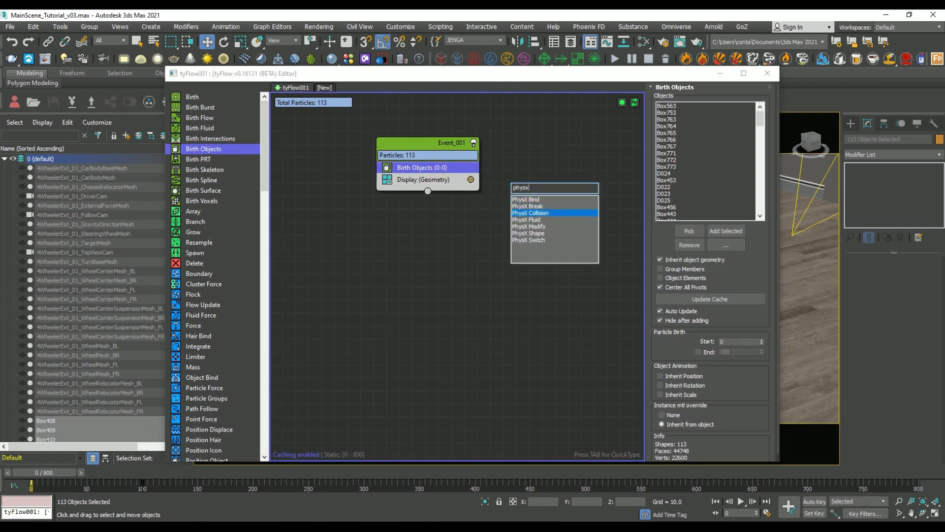
key(Return)
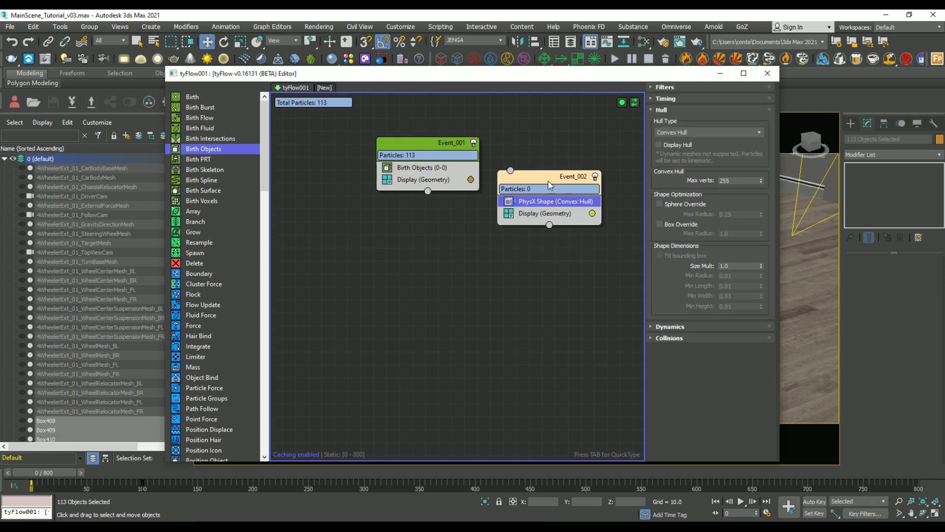
drag(566, 203, 437, 174)
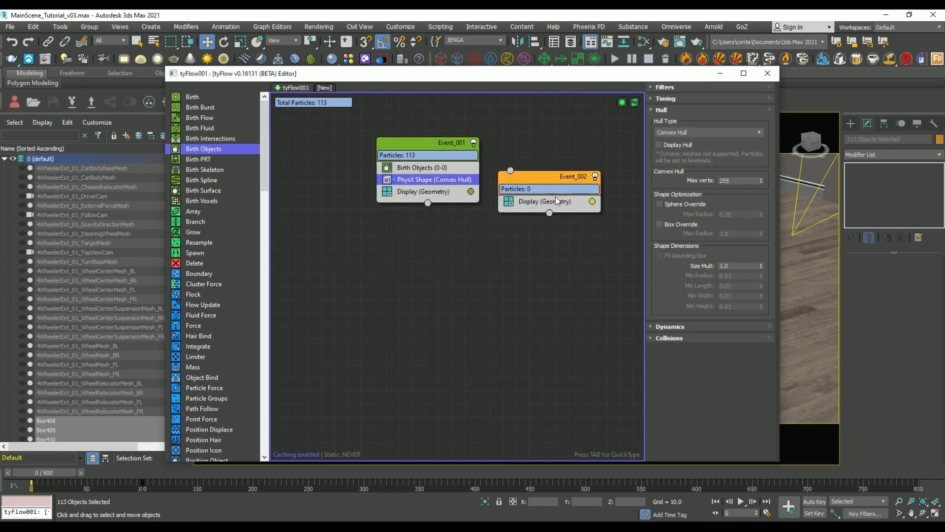
click(557, 179)
key(Delete)
click(446, 177)
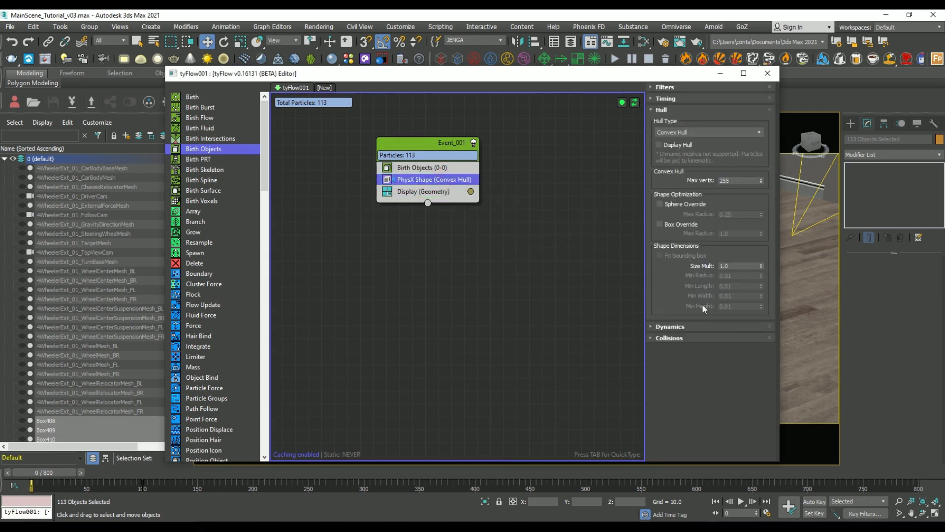
Add a PhysX Collision operator to Event_001
key(Tab)
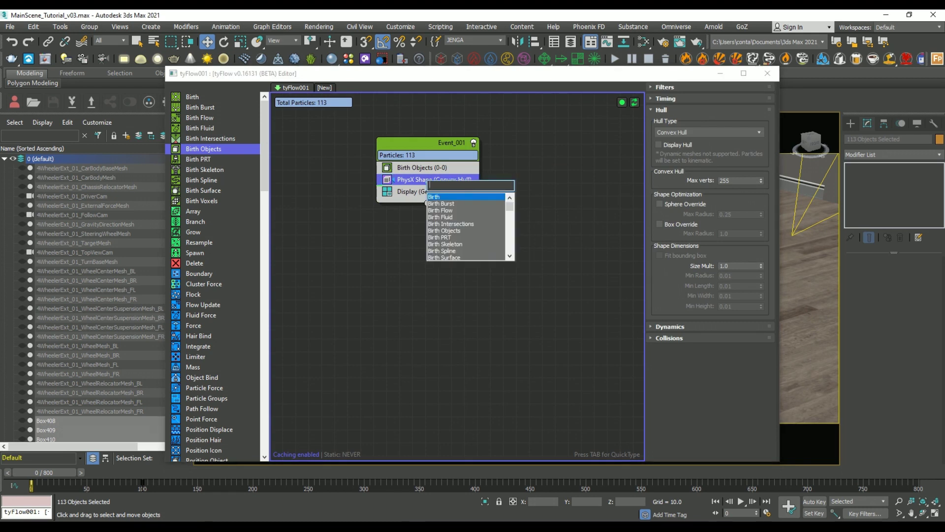
text(phys\)
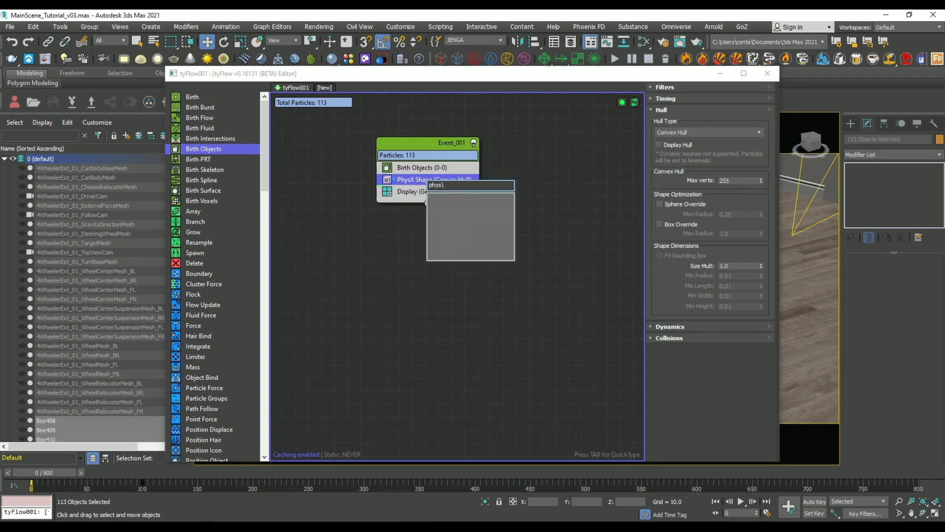
key(BackSpace)
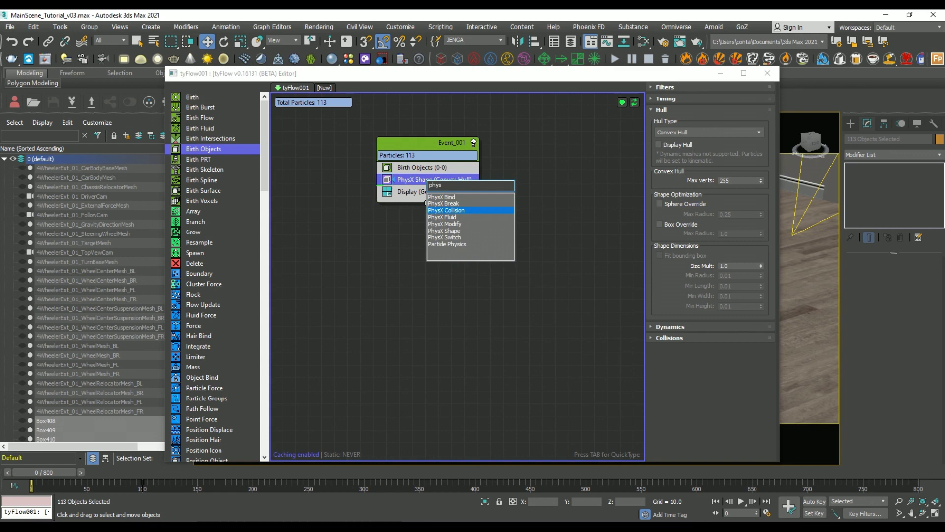
key(Return)
Add the track and toys of the Misc' selection set as PhysX Collision colliders, keeping their hidden and frozen states
drag(623, 74, 388, 46)
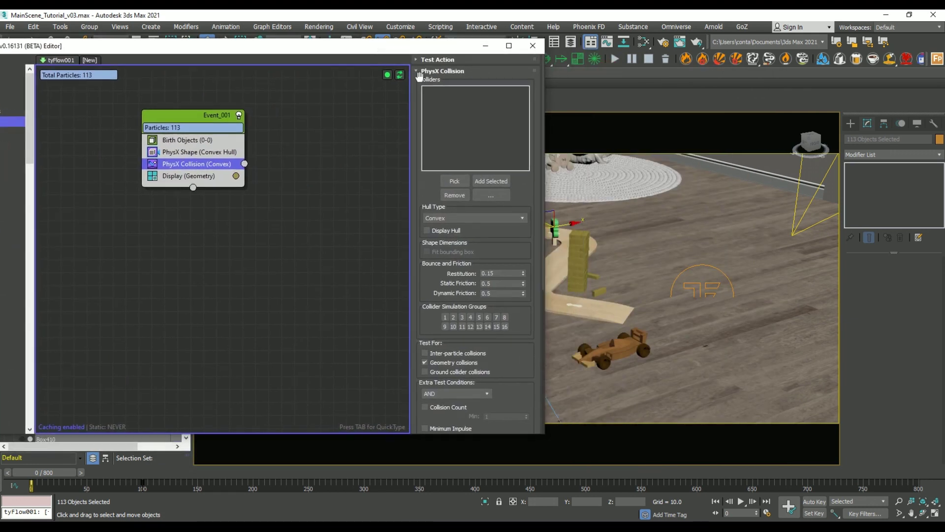
drag(545, 173, 394, 174)
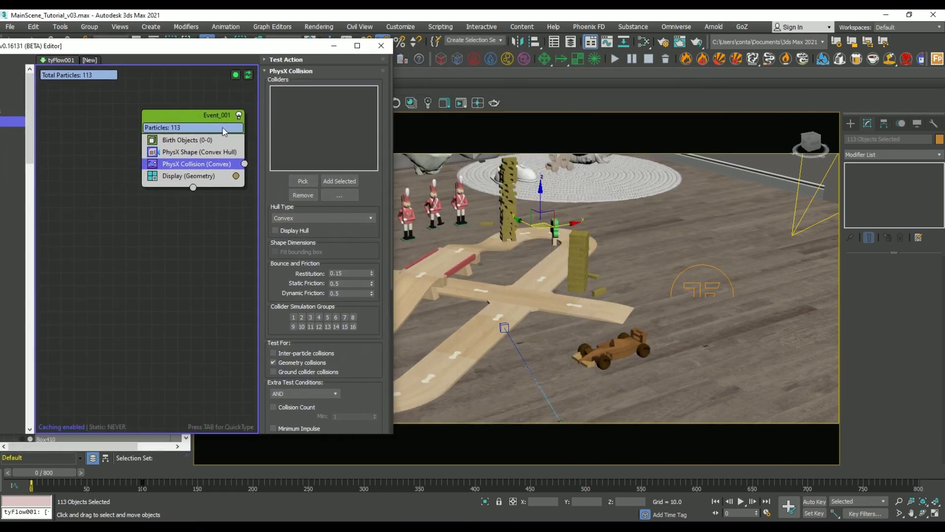
click(492, 41)
click(458, 67)
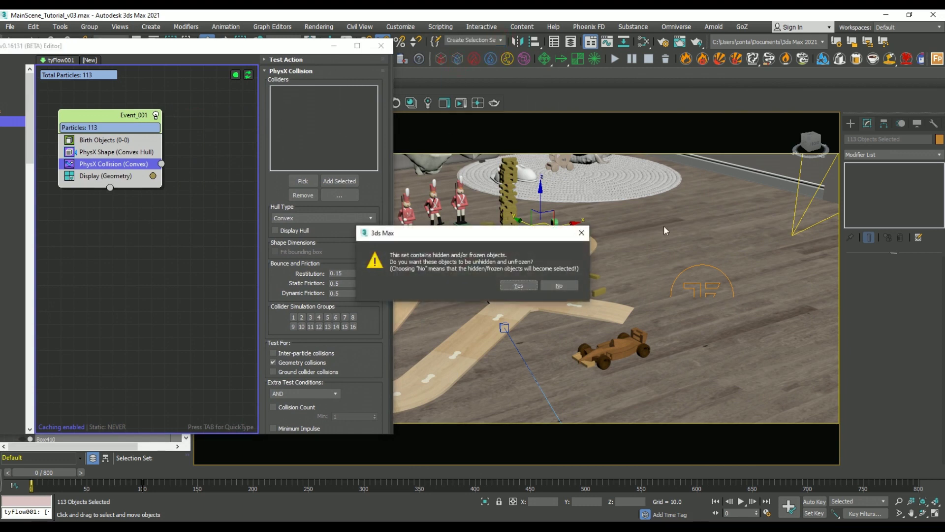
click(559, 286)
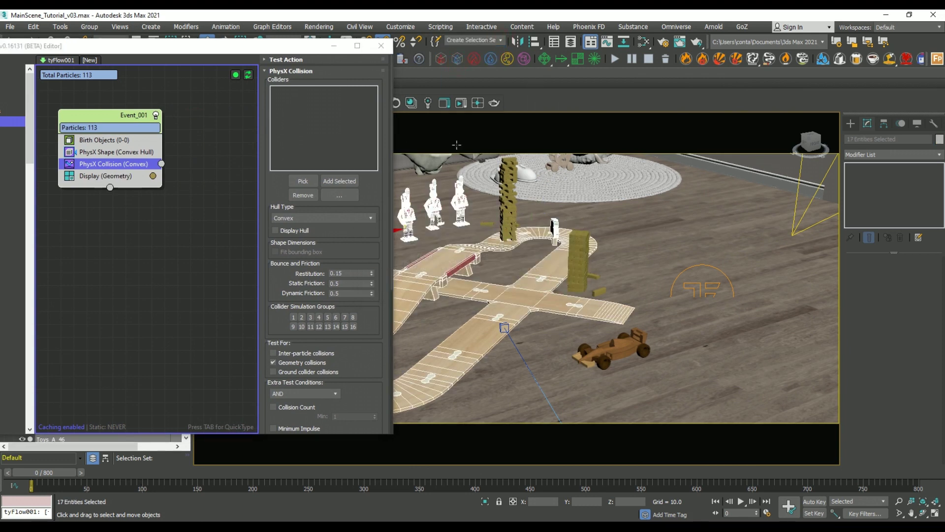
drag(302, 50, 168, 66)
alt+middle_drag(488, 320, 544, 329)
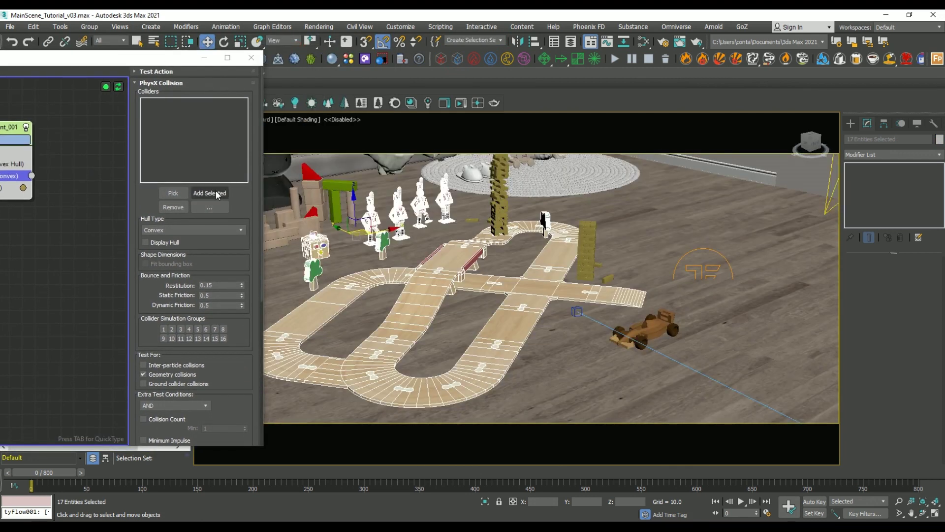
click(218, 193)
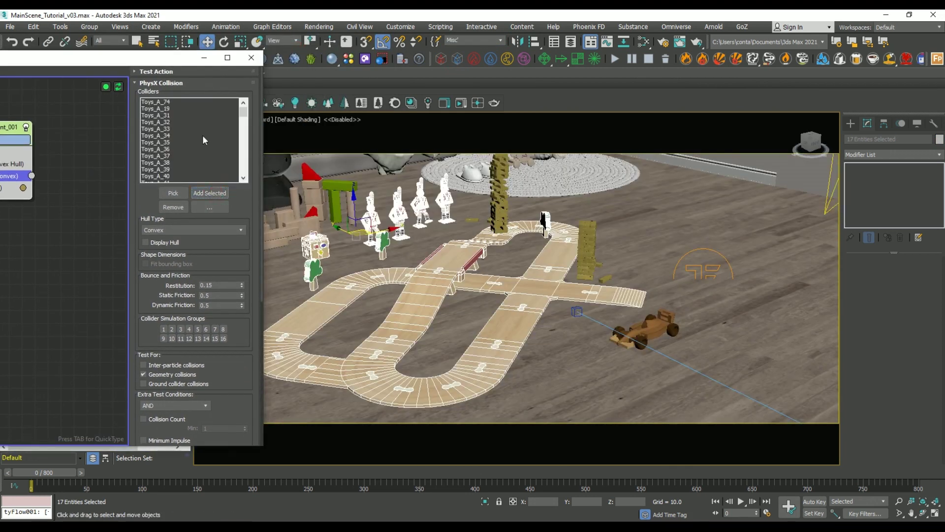
Select the toy car's body and all four wheels and add them to the PhysX Collision colliders
click(667, 383)
click(643, 335)
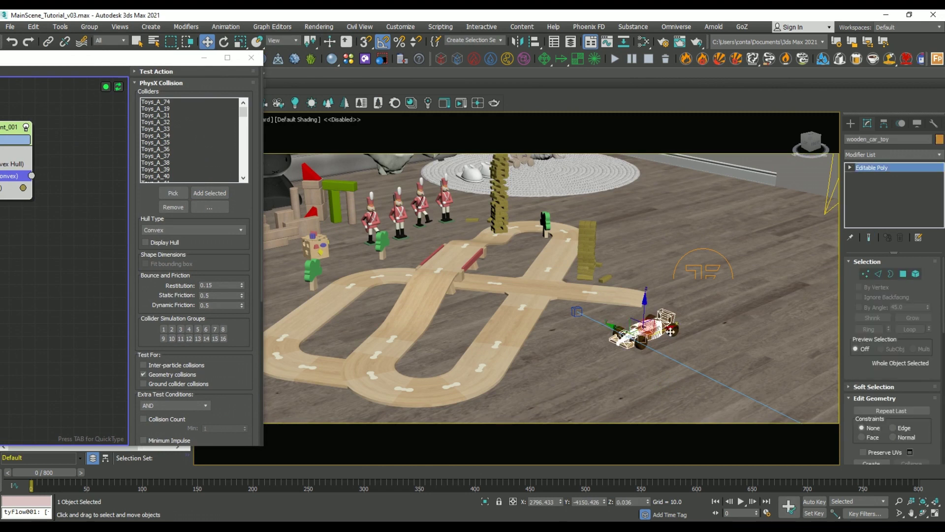
key(z)
alt+middle_drag(577, 291, 591, 323)
click(369, 316)
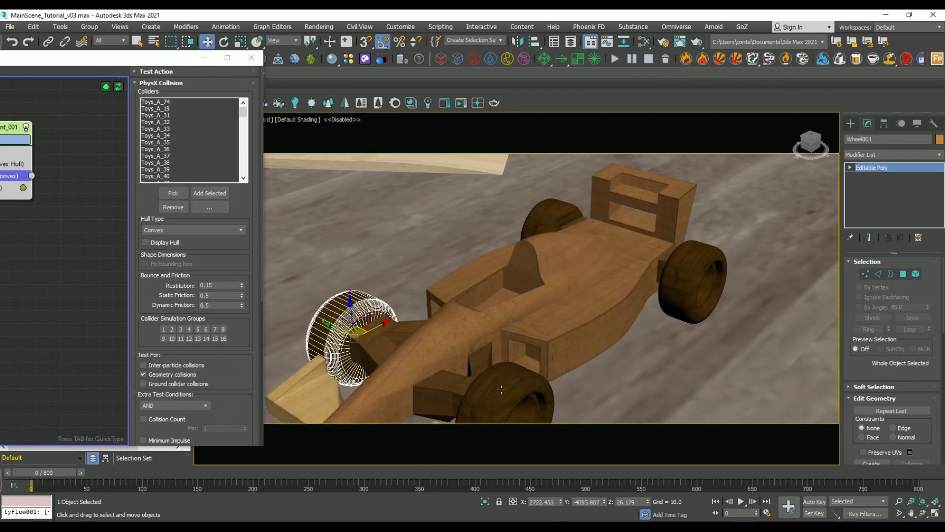
ctrl+click(503, 389)
ctrl+click(702, 271)
ctrl+click(554, 216)
ctrl+click(569, 271)
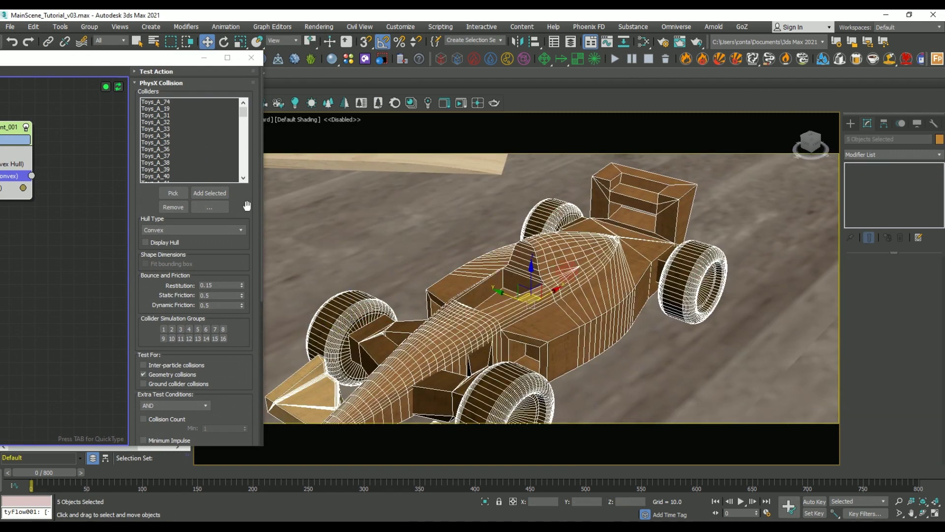
Turn on Display Hull for the PhysX Collision colliders and inspect the hulls around the track and toys
click(217, 230)
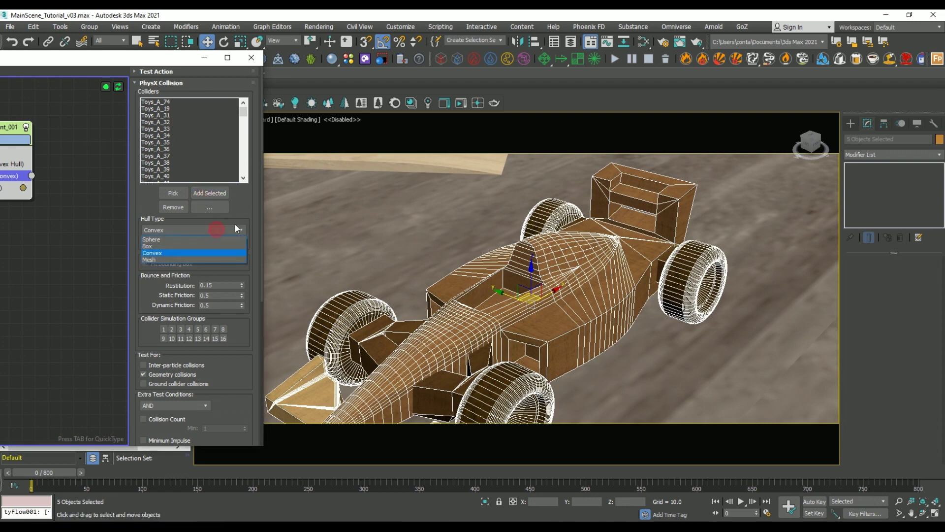
click(245, 218)
drag(225, 259, 249, 231)
drag(103, 65, 263, 35)
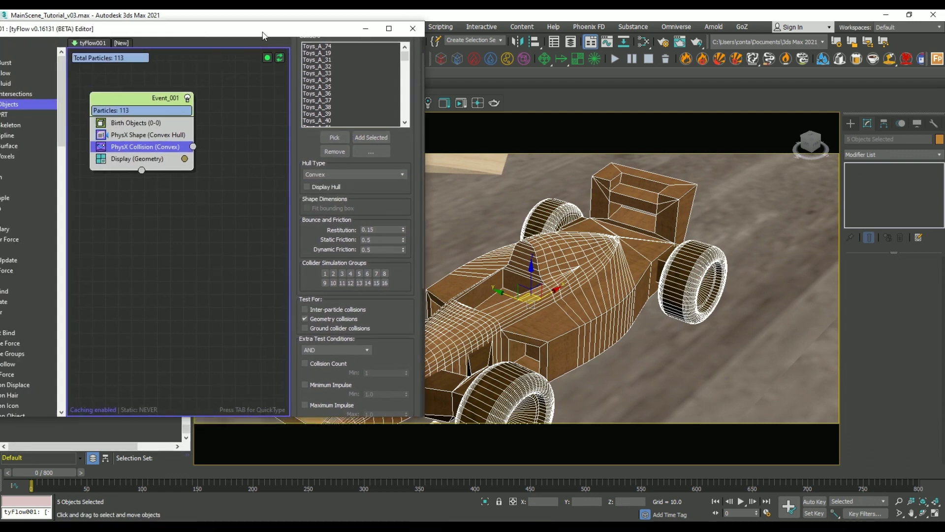
drag(411, 210, 402, 103)
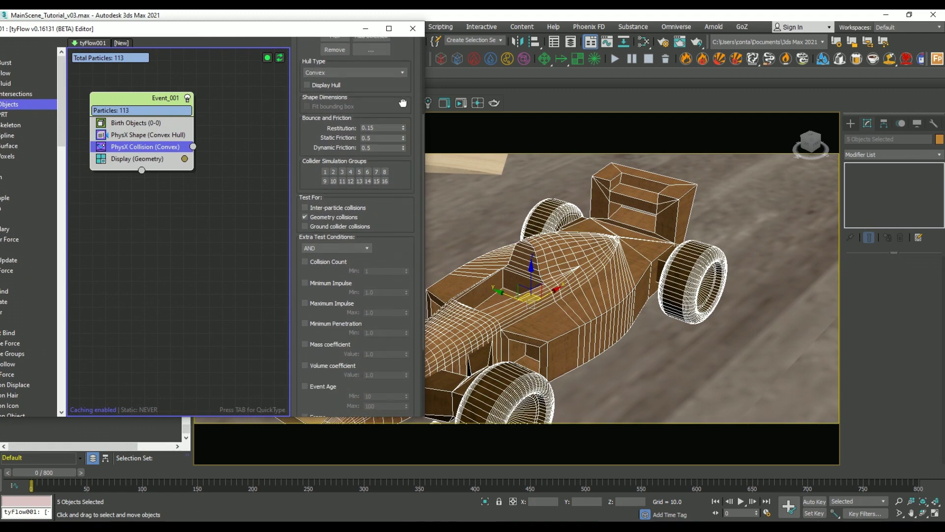
click(331, 85)
alt+middle_drag(638, 296, 439, 270)
middle_drag(438, 270, 626, 367)
Set the PhysX Collision hull type to Mesh and check the hulls on the track and car
click(333, 74)
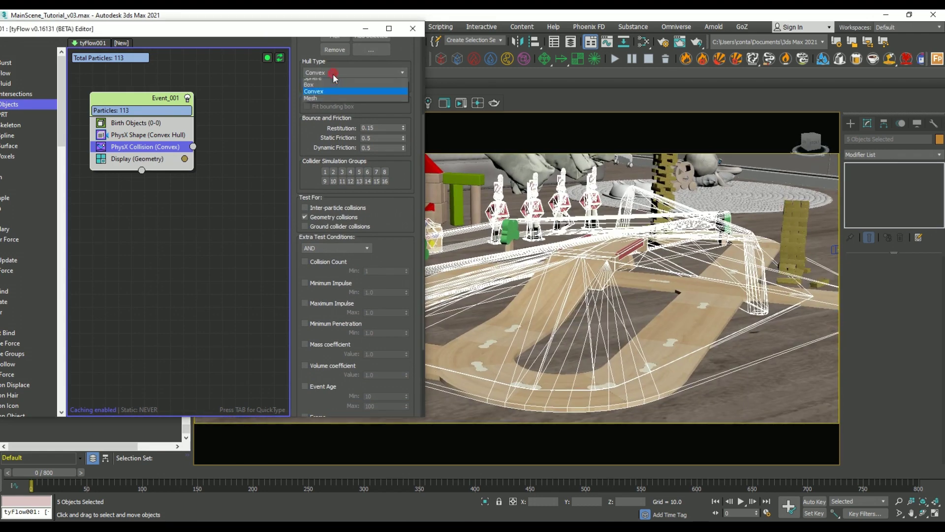
click(317, 103)
middle_drag(492, 276, 662, 273)
middle_drag(595, 289, 591, 321)
Add a Mesh operator to the end of Event_001 and close the tyFlow editor
click(147, 159)
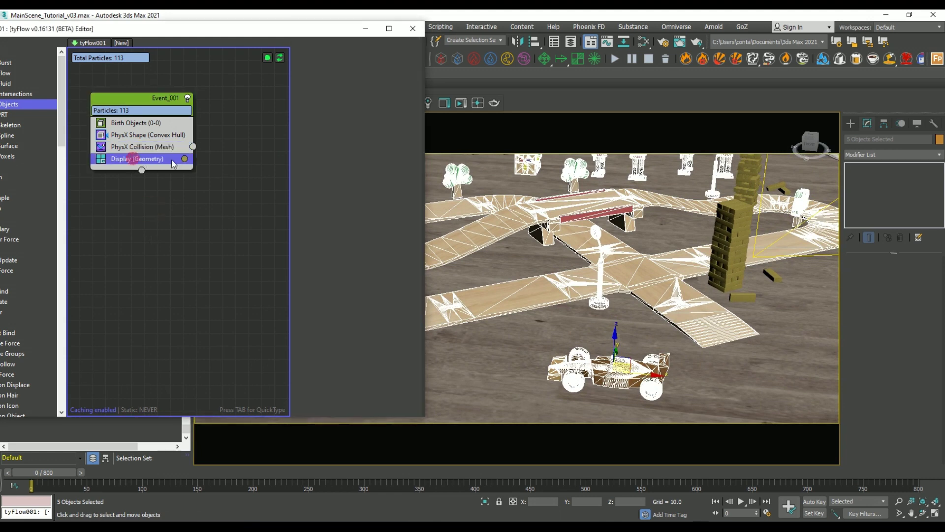
key(Tab)
text(mesh)
key(Return)
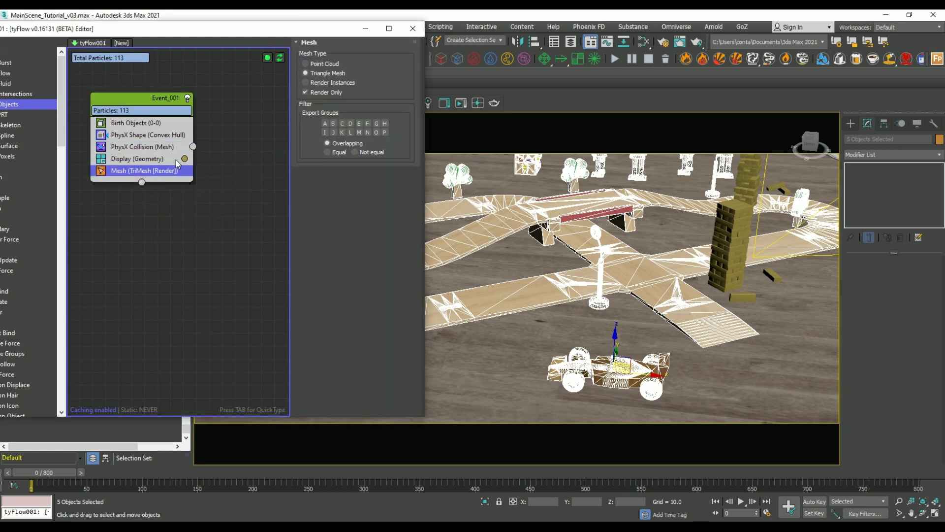
click(136, 122)
click(413, 28)
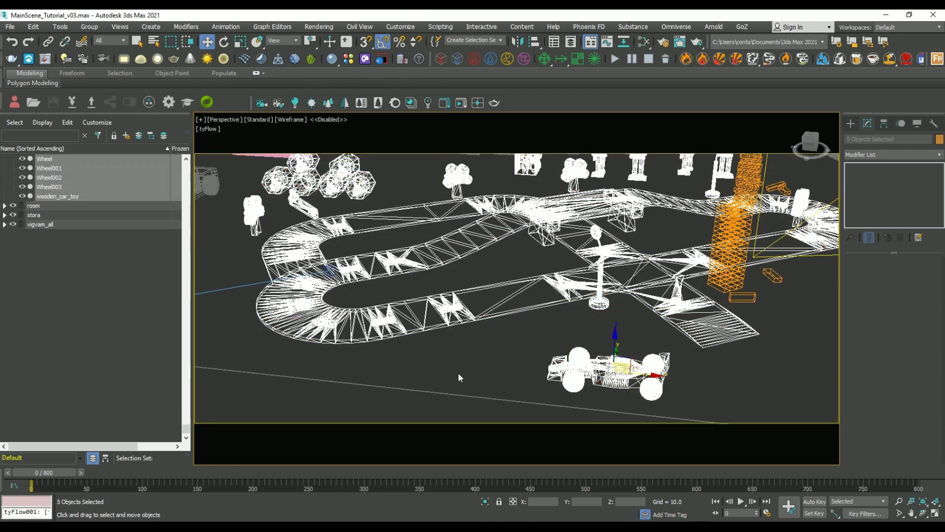
Find tyFlow001 by searching the scene objects for "ty" and set its main simulation state to Disabled
click(475, 367)
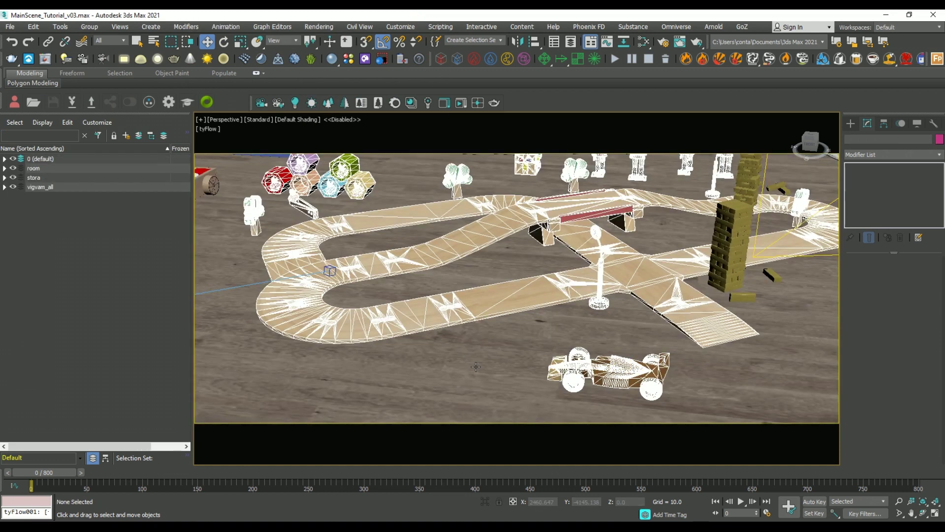
text(ty)
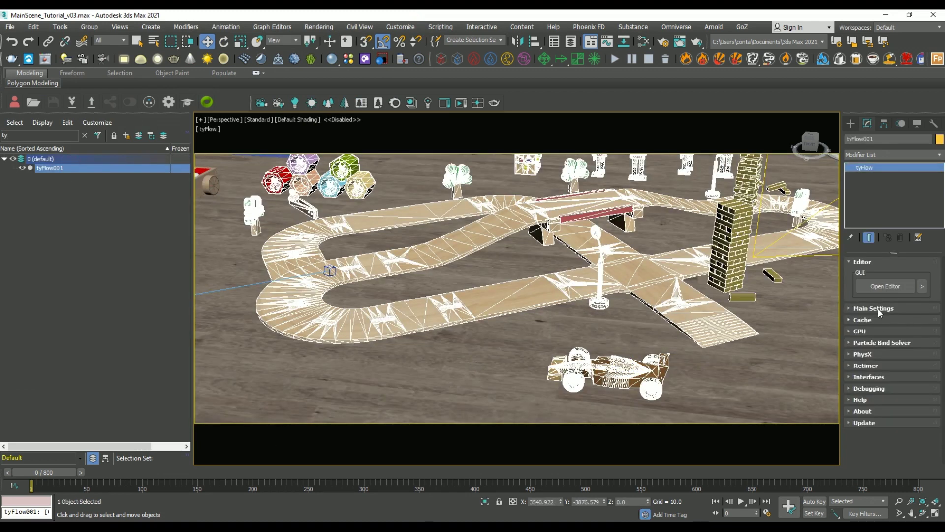
click(878, 309)
click(878, 314)
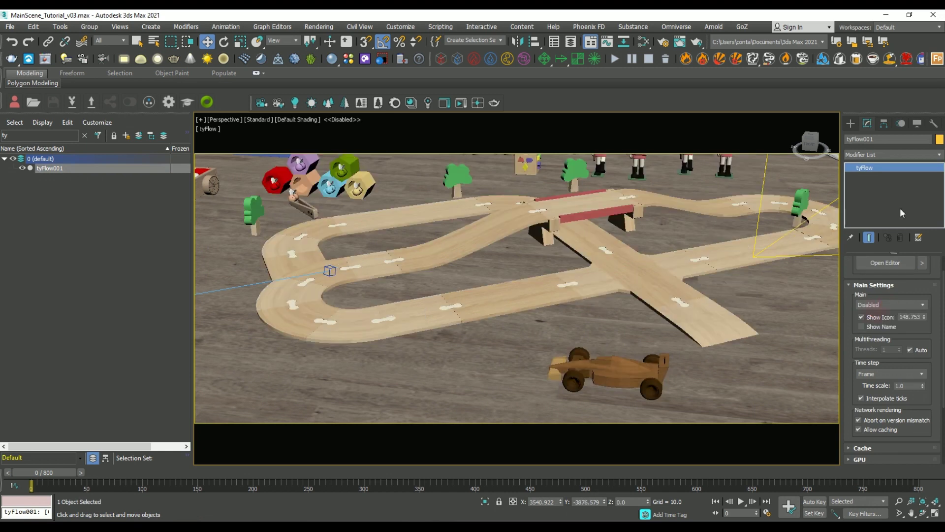
Select the objects of the JENGA selection set and unhide the original bricks
click(500, 42)
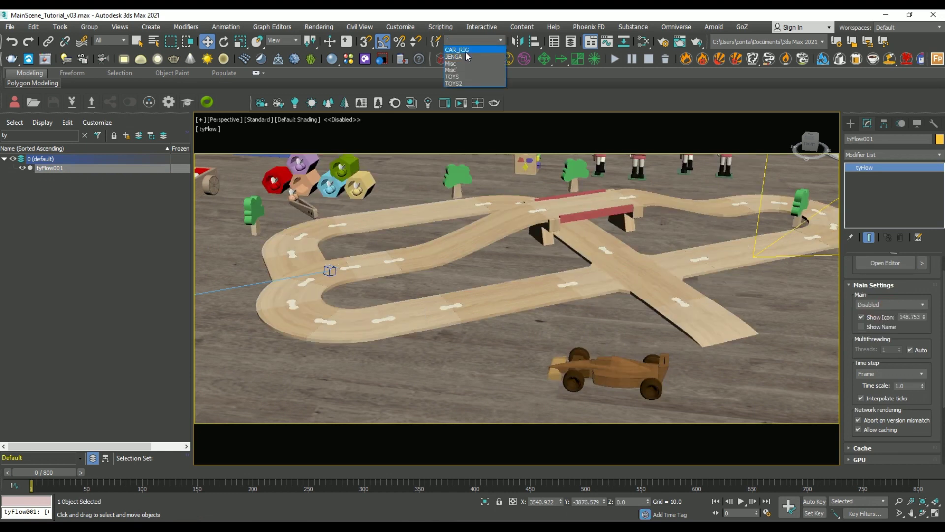
click(467, 56)
click(518, 287)
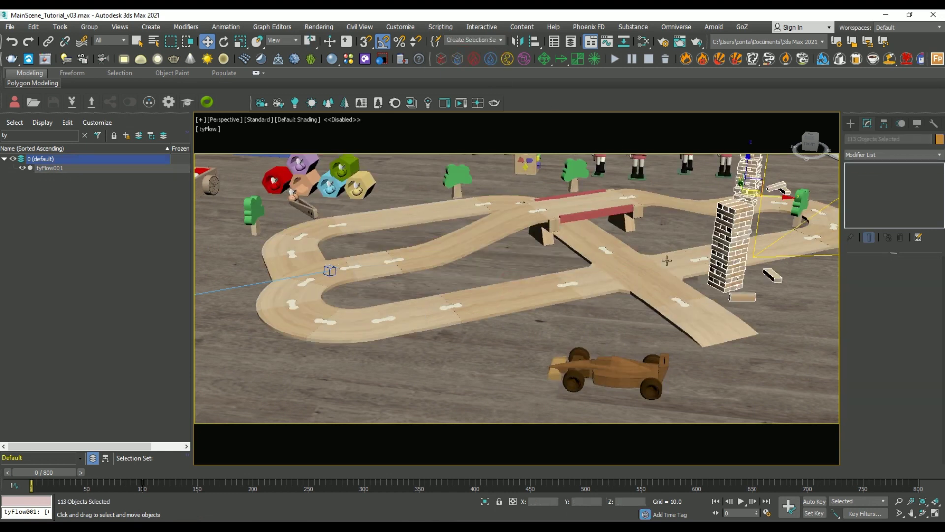
Start Craft Director Studio and switch the viewport to the 4WheelerExt_01_FollowCam camera
click(939, 123)
click(901, 314)
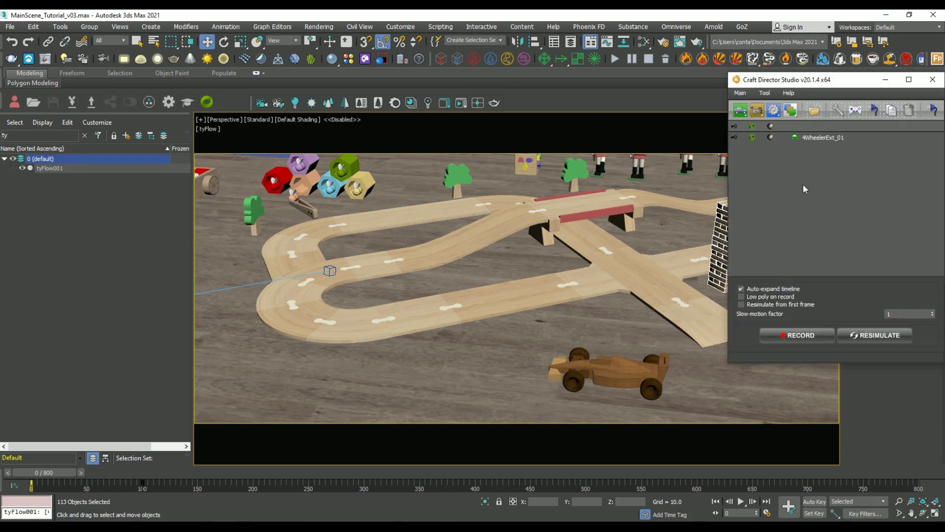
click(230, 119)
mouse_move(231, 128)
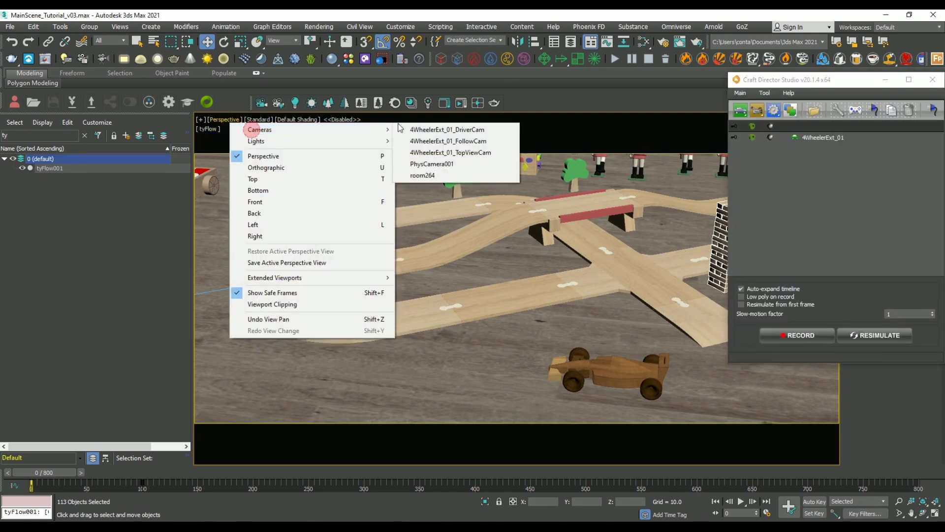
click(451, 141)
Record a drive of the race car around the room, stop the recording and close Craft Director Studio
click(801, 336)
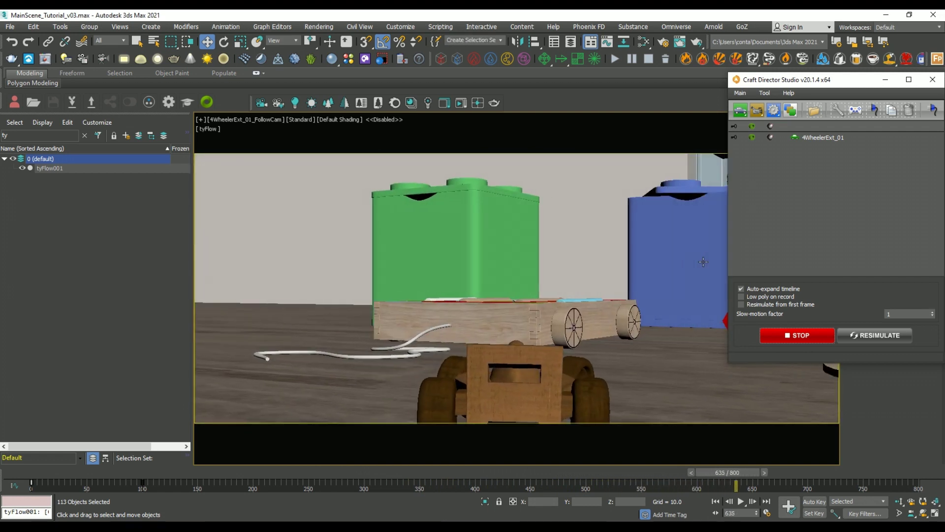
click(791, 340)
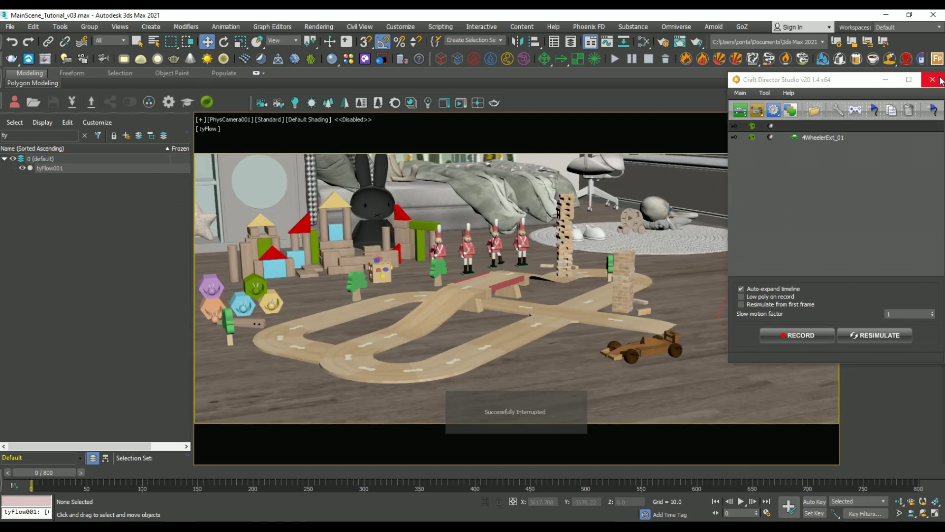
click(932, 80)
Set tyFlow001's main simulation state to Enabled and scrub to frame 800 and back to check the collisions
click(49, 168)
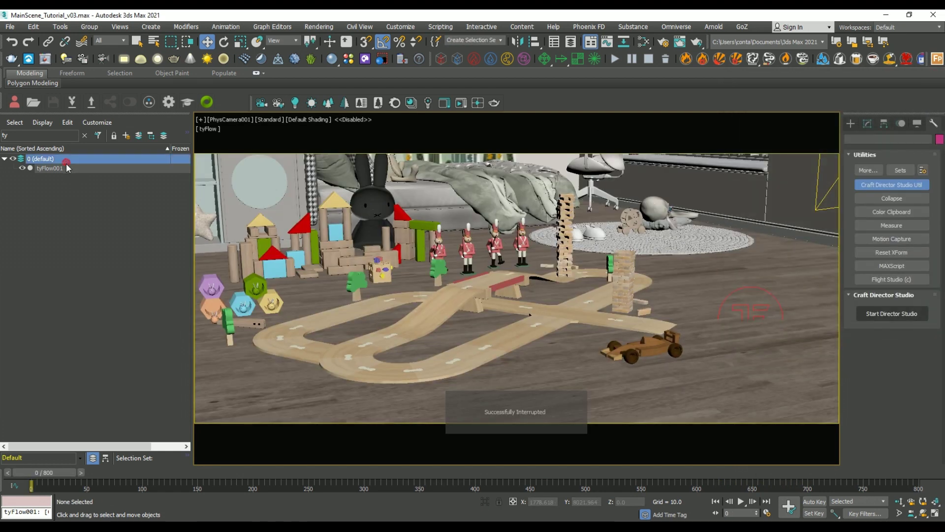
click(866, 122)
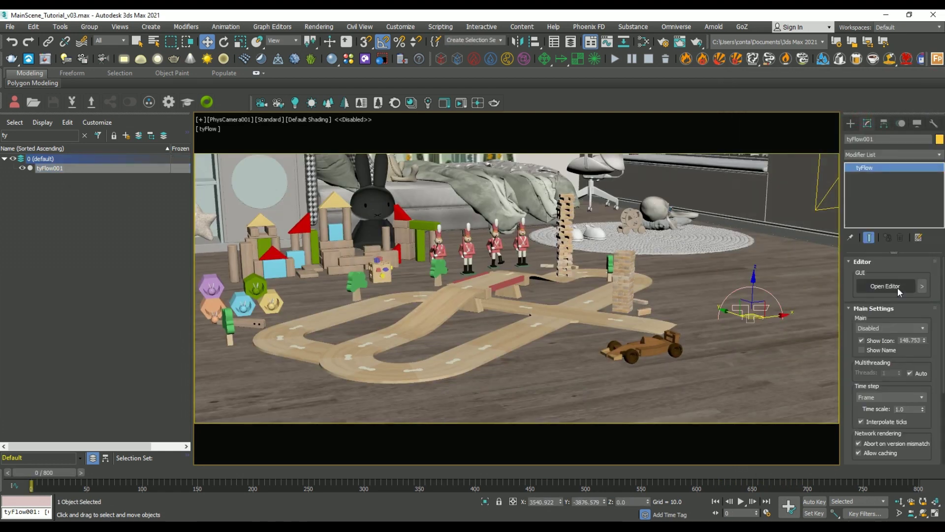
click(871, 345)
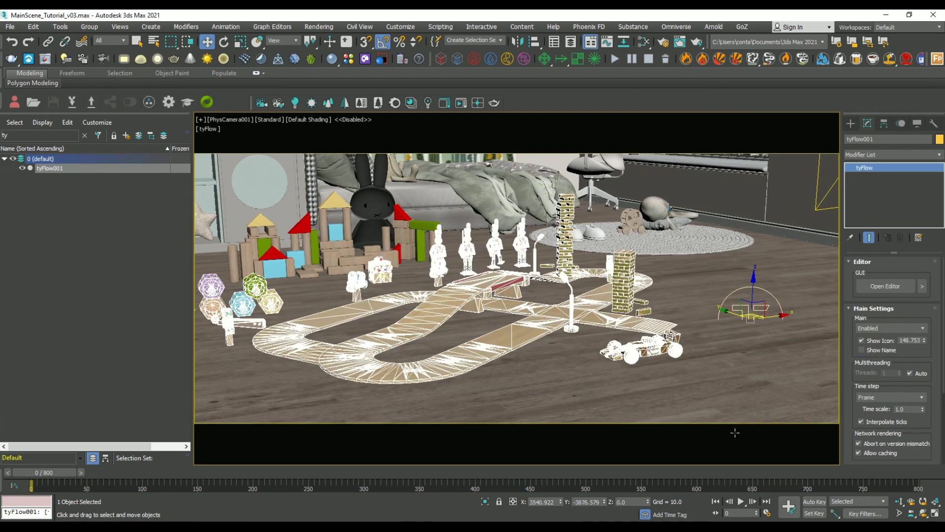
drag(44, 472, 933, 482)
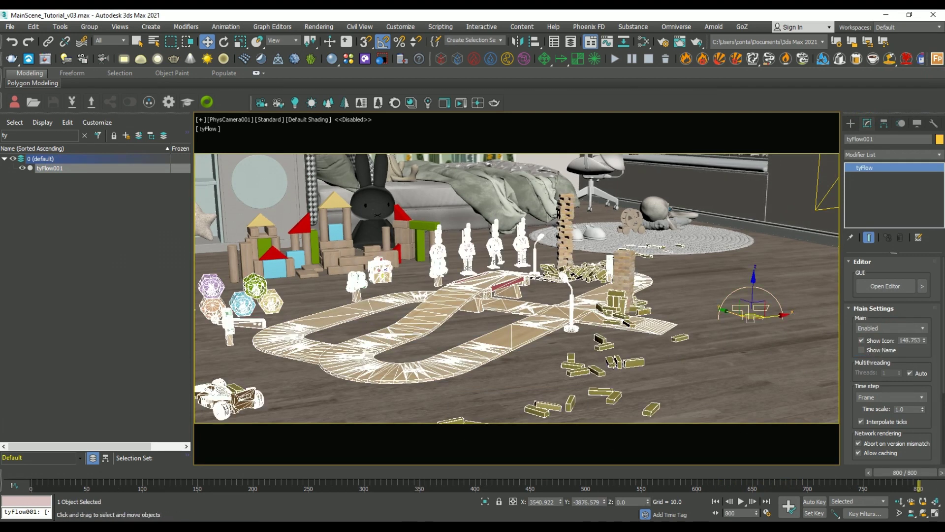
click(34, 475)
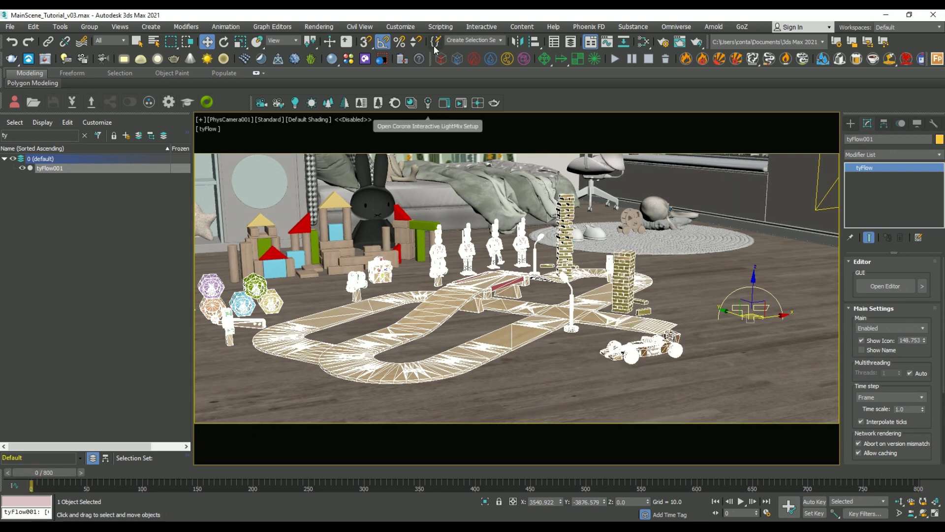
Select the JENGA selection set and hide the original bricks
click(500, 43)
click(472, 57)
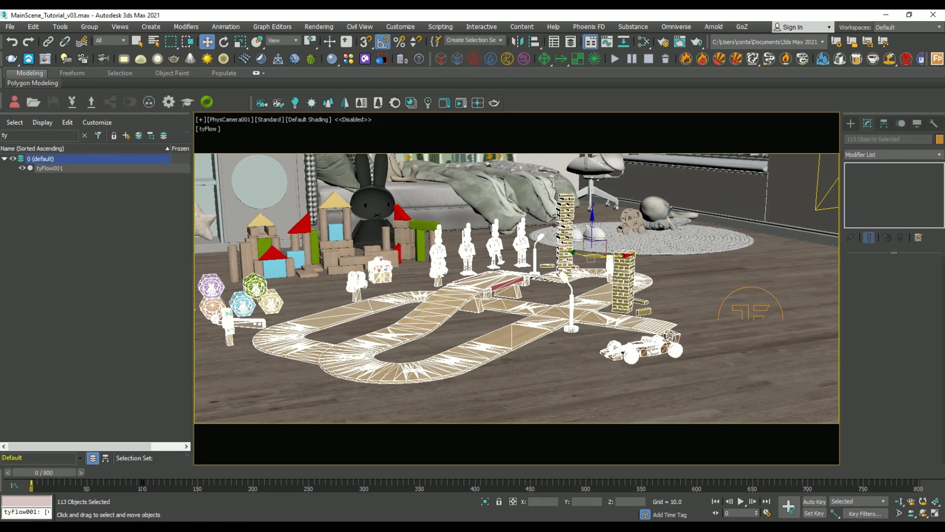
click(918, 125)
click(892, 379)
key(F4)
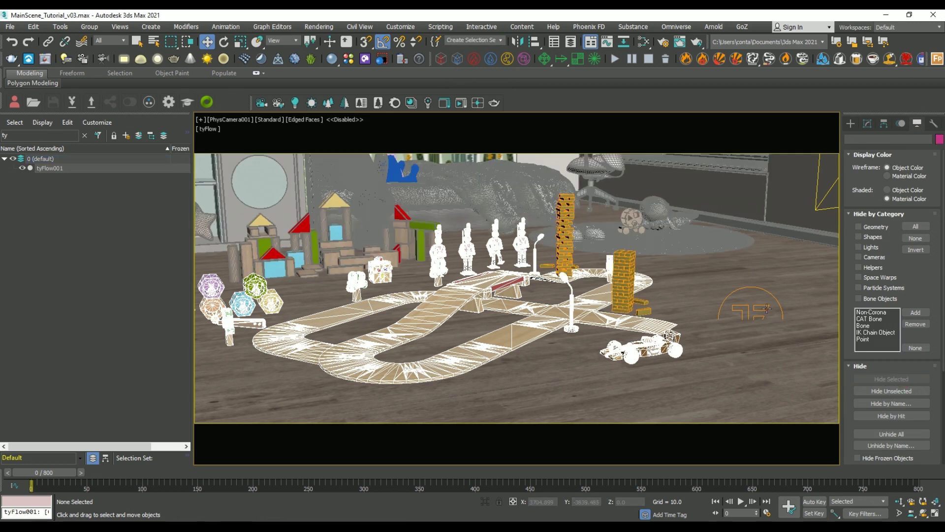
Turn off Display Hull in the PhysX Collision operator of tyFlow001 and close the tyFlow editor
click(758, 306)
click(867, 124)
click(886, 286)
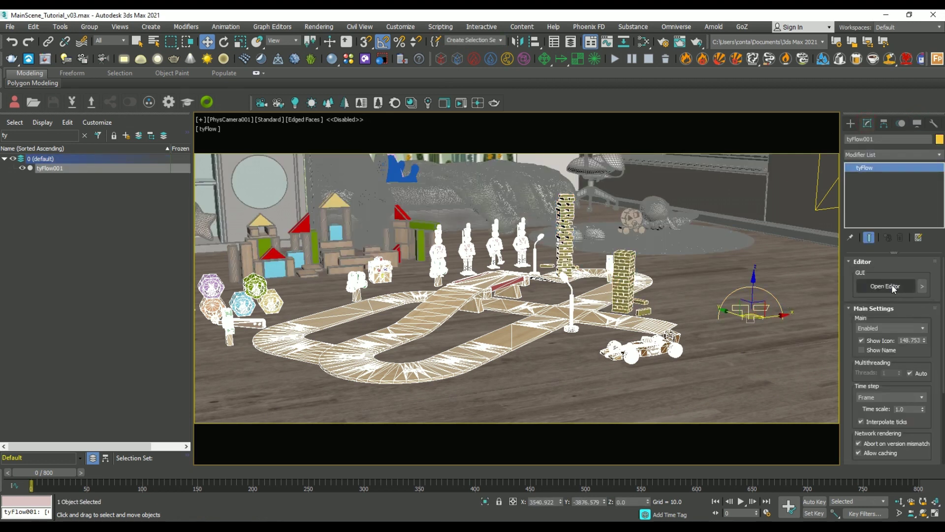
click(142, 137)
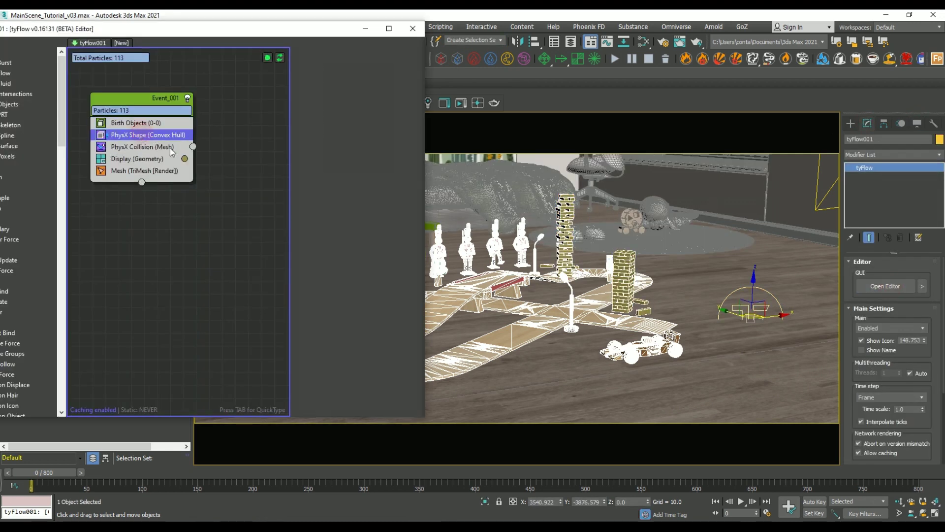
click(163, 147)
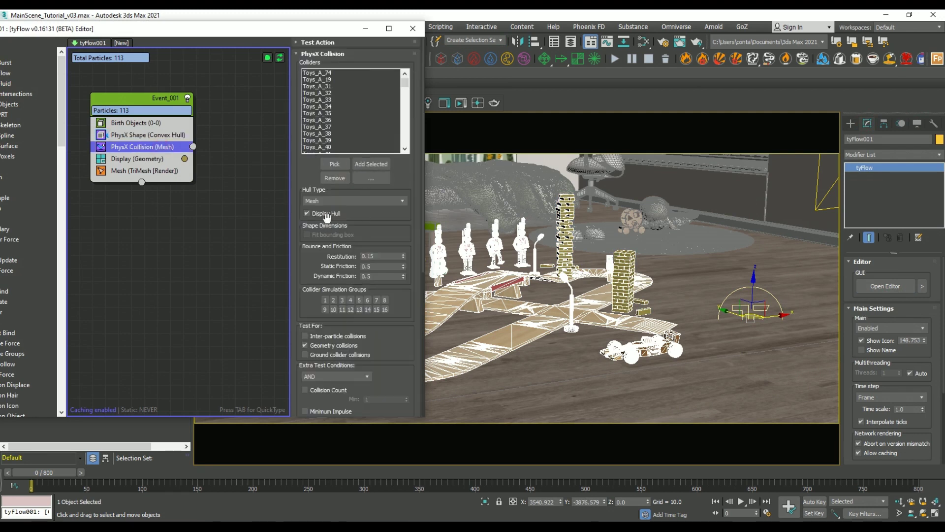
click(307, 213)
click(413, 30)
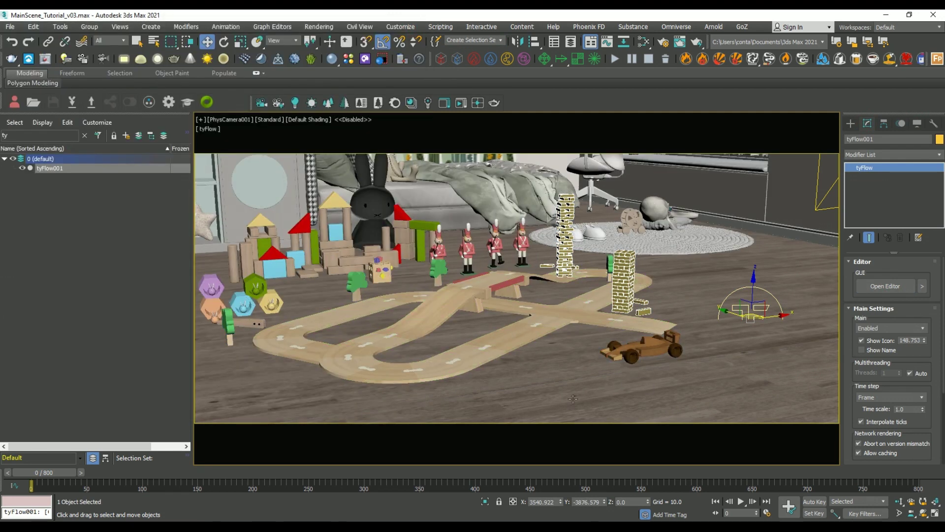
Scrub the timeline through the whole animation and back to frame 0 to review the car hitting the towers
drag(37, 471, 196, 471)
drag(315, 474, 913, 490)
drag(852, 482, 30, 486)
Play the animation through the 4WheelerExt_01_FollowCam camera to review the drive from behind the car
key(w)
click(221, 123)
mouse_move(275, 131)
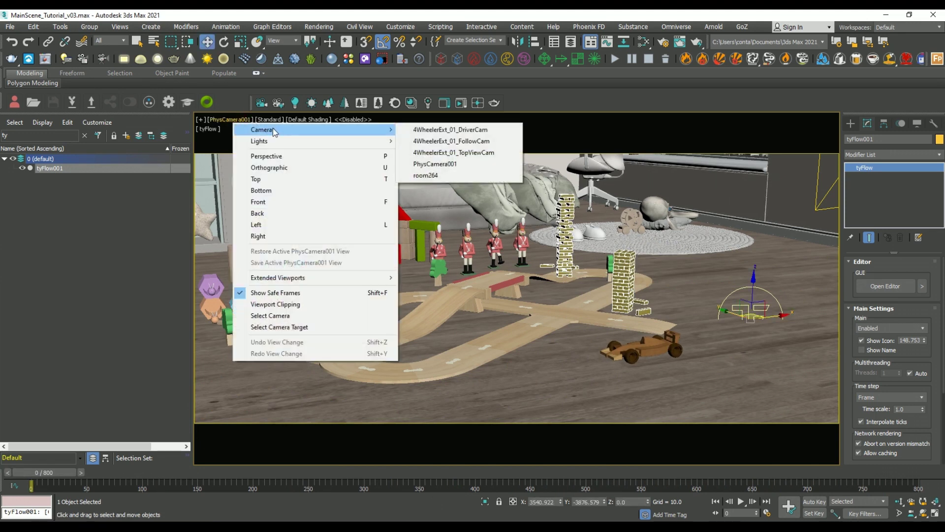
click(478, 141)
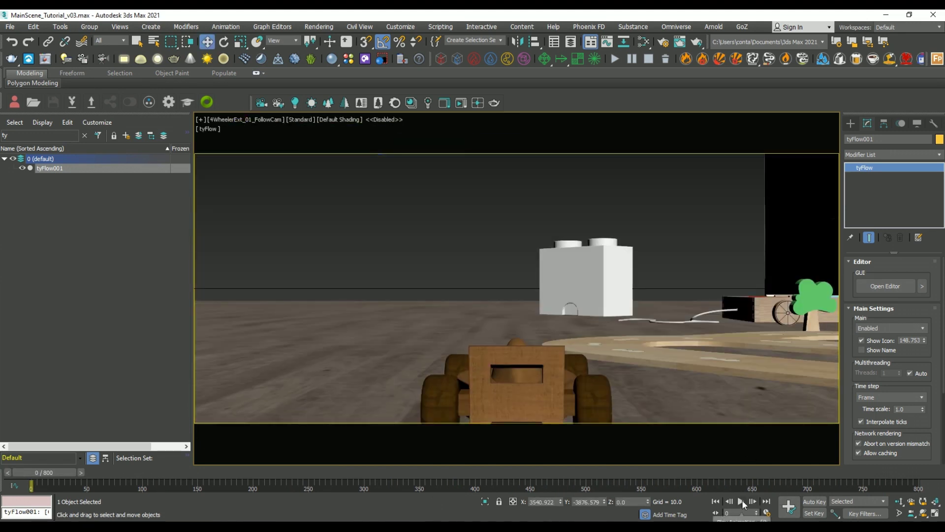
click(742, 500)
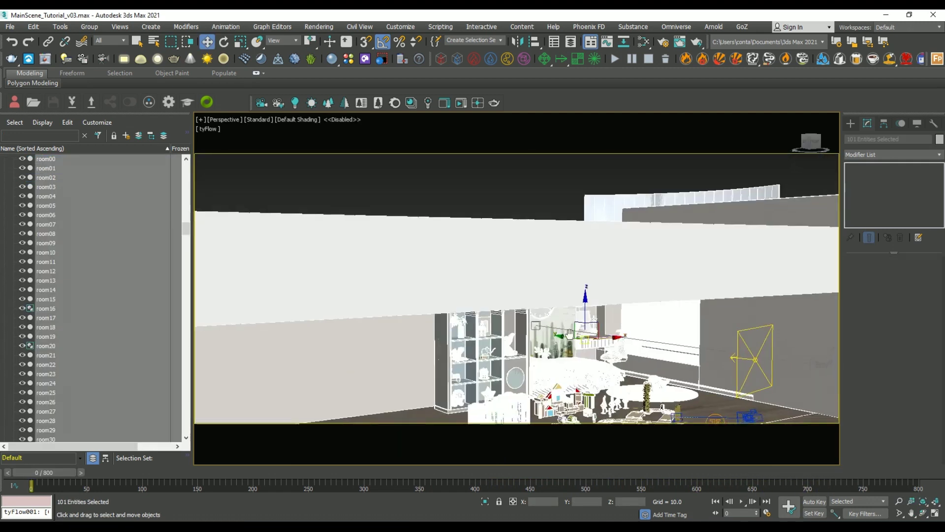
Export the selected static room and toy objects as an Alembic file named StaticRoom, with Animation set to Single
scroll(570, 335, up, 10)
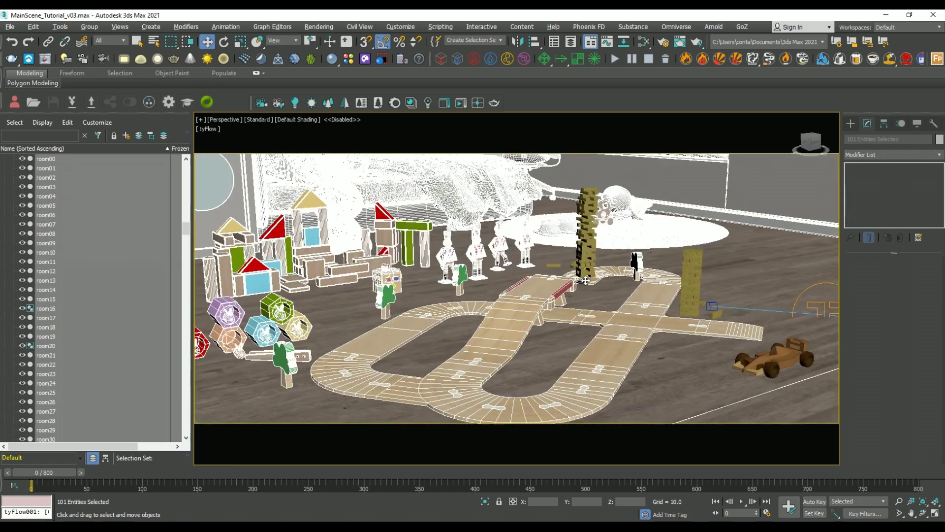
alt+middle_drag(585, 280, 639, 265)
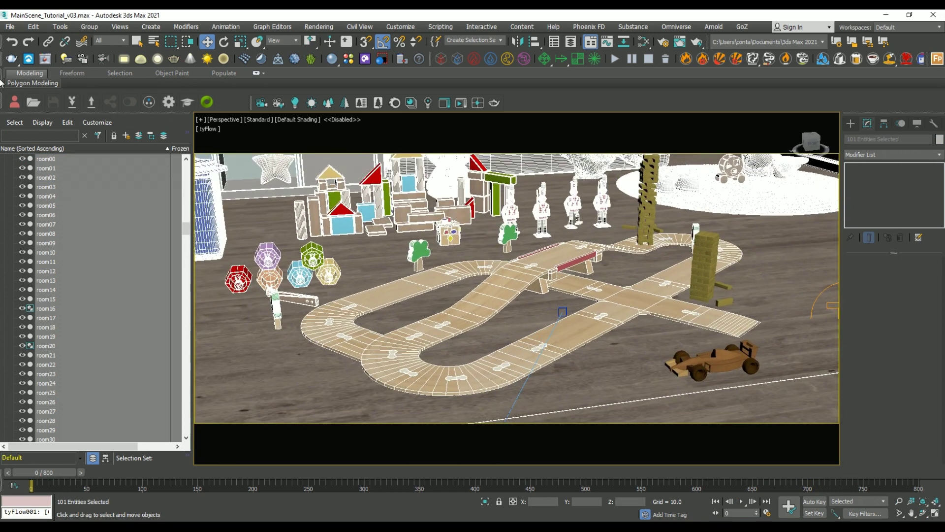
click(9, 28)
mouse_move(44, 179)
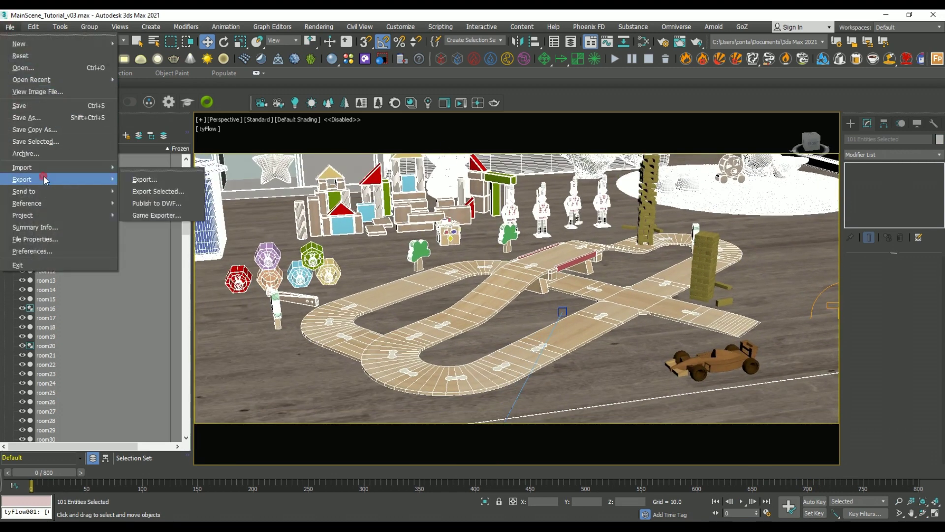
click(188, 192)
click(151, 507)
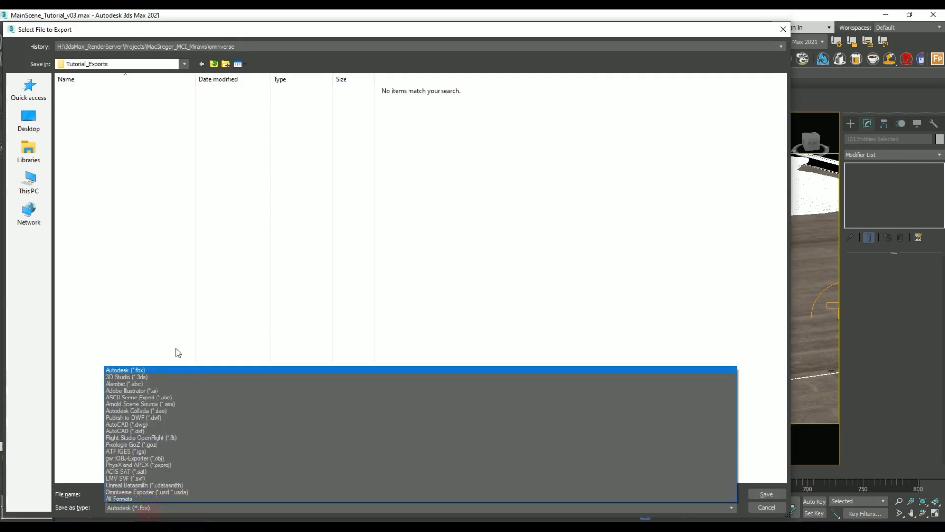
click(161, 383)
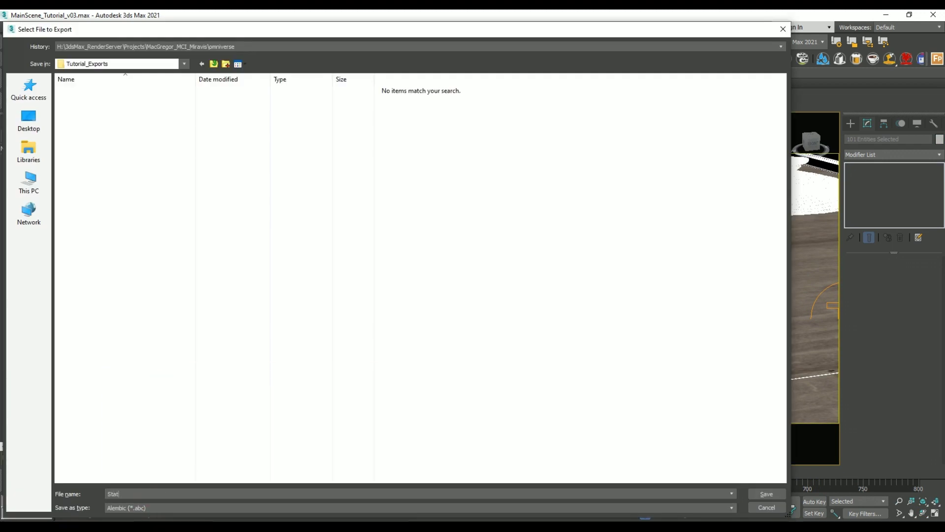
key(Return)
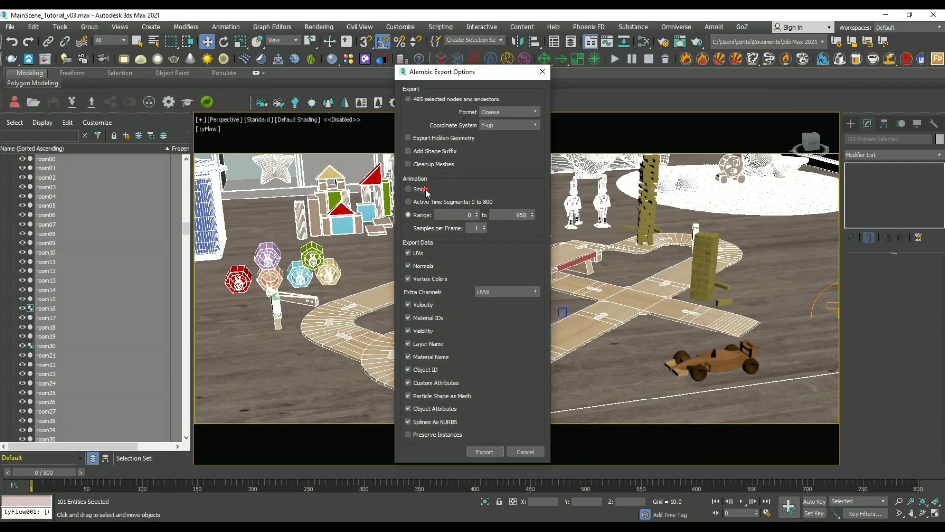
click(409, 189)
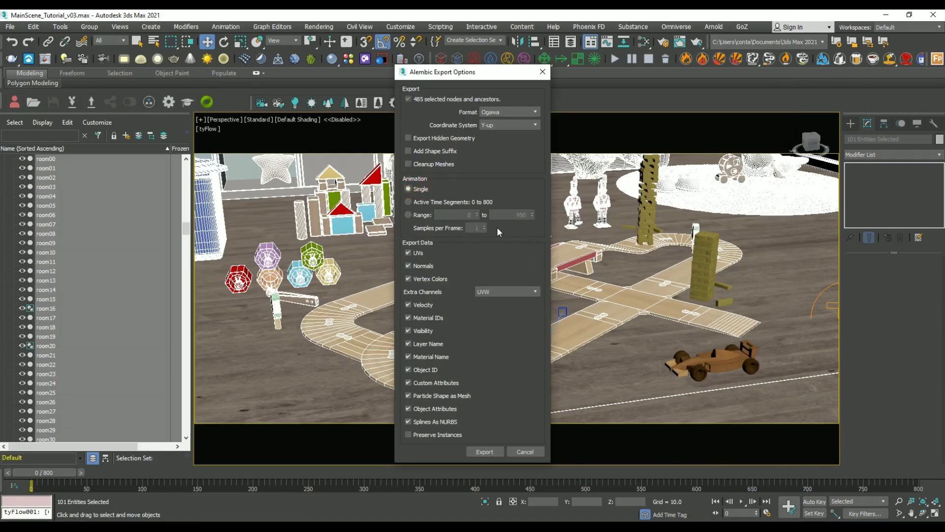
click(485, 452)
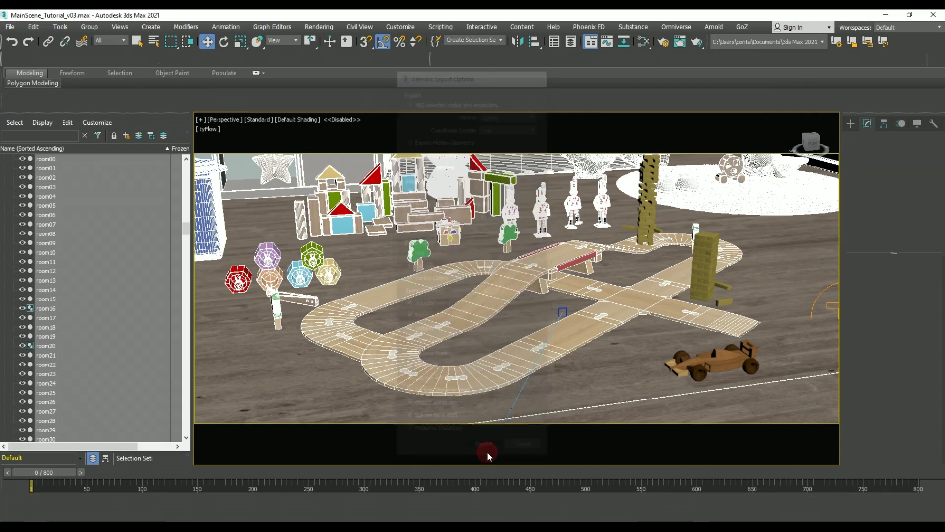
Select the wooden race car body together with all four wheels
key(q)
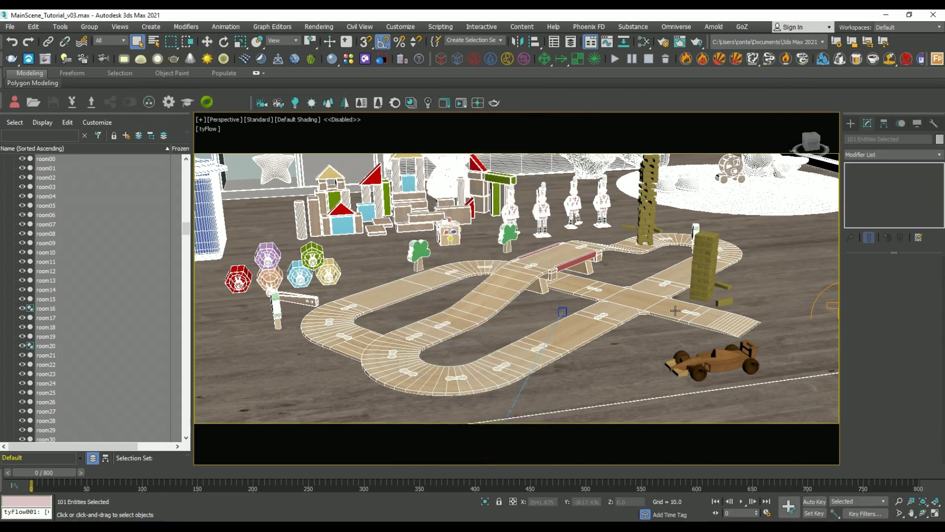
click(733, 360)
key(z)
key(w)
click(339, 301)
ctrl+click(367, 332)
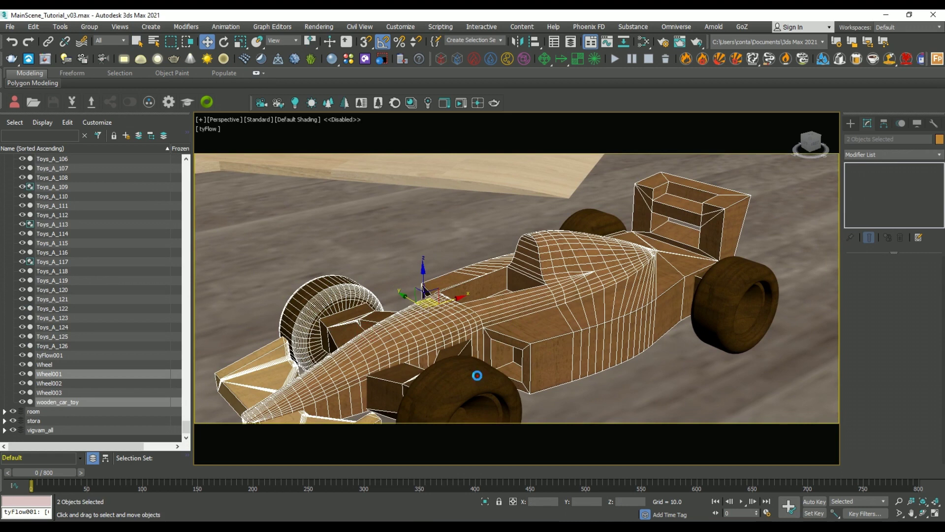
ctrl+click(477, 375)
ctrl+click(738, 296)
ctrl+click(591, 222)
key(z)
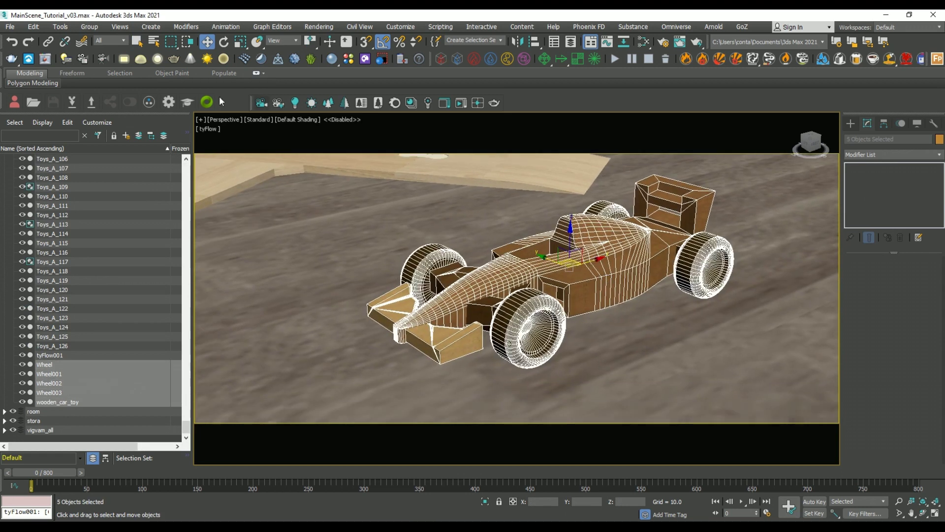
Export the selected race car and wheels as an Alembic file named Racecar, with the animation range 0 to 800
click(10, 26)
mouse_move(66, 181)
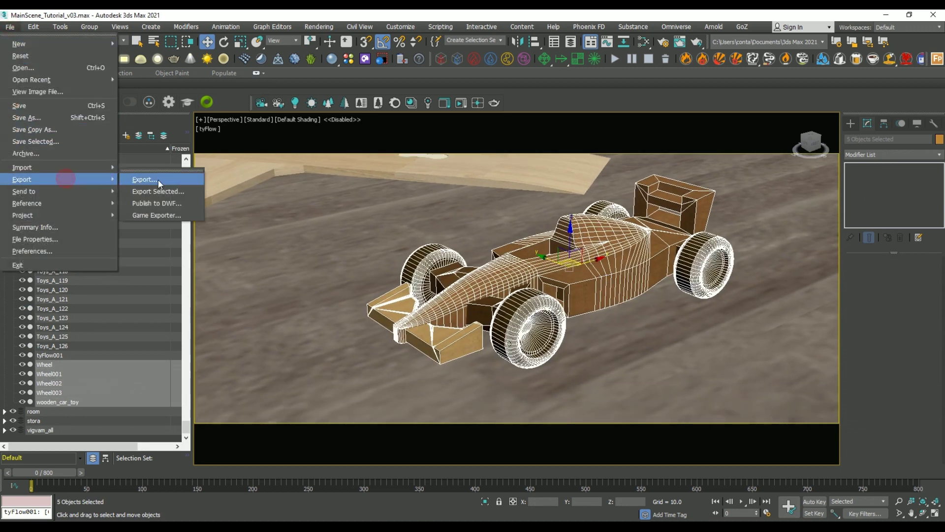
click(161, 189)
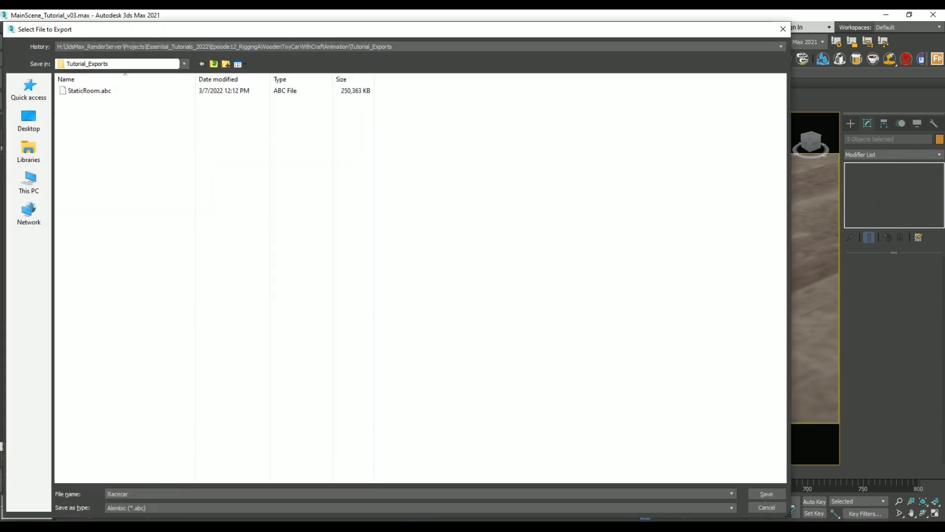
key(Return)
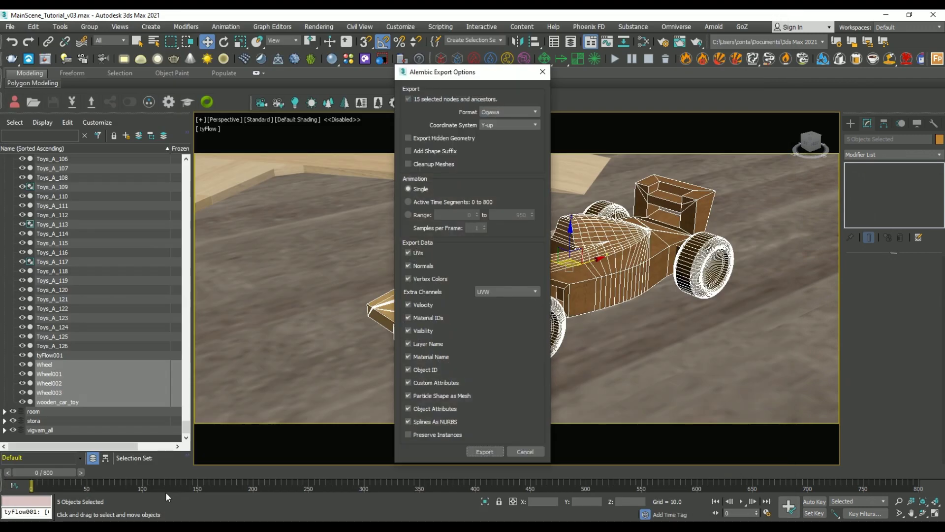
click(408, 215)
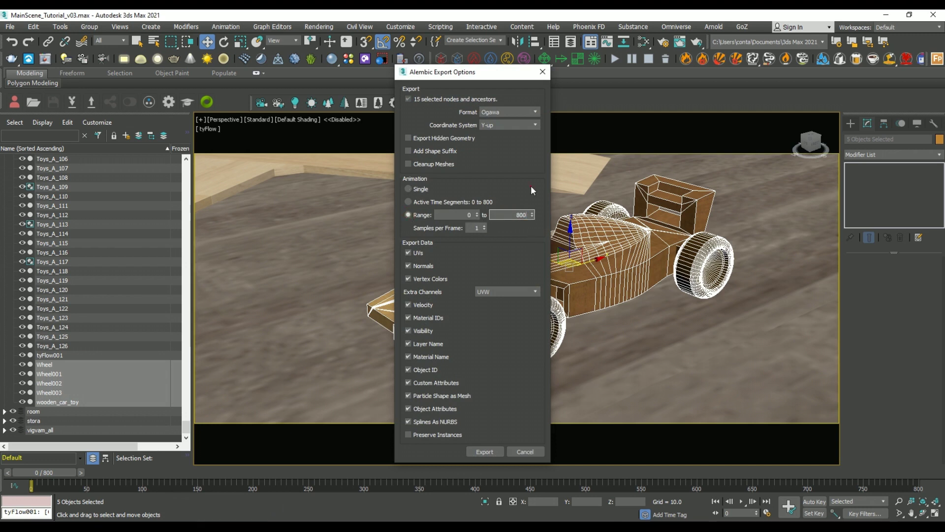
click(485, 452)
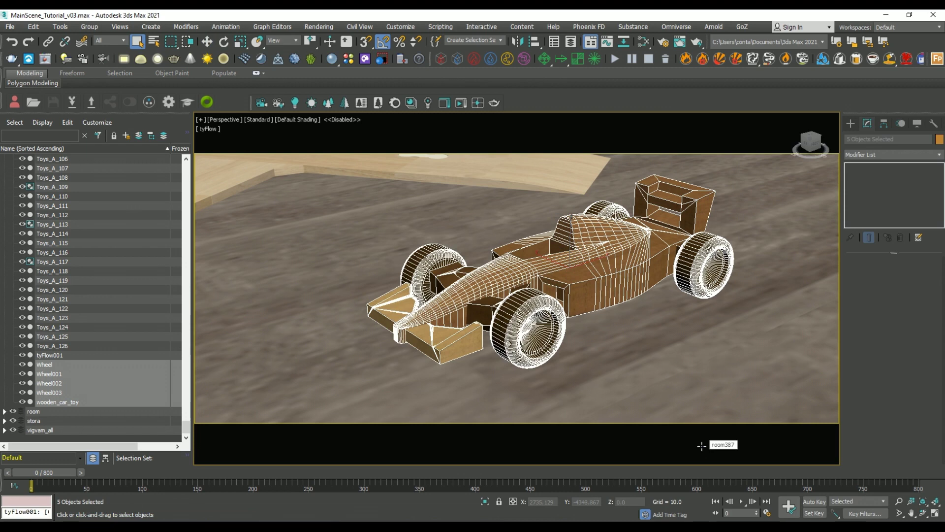
Add an Export Particles operator in a new event of the Jenga towers' tyFlow
scroll(644, 334, down, 3)
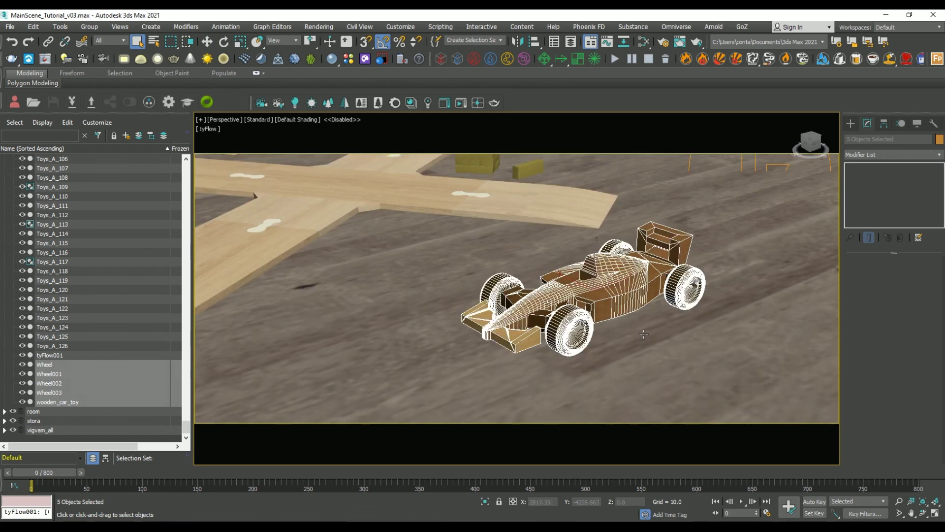
scroll(644, 334, down, 5)
click(678, 232)
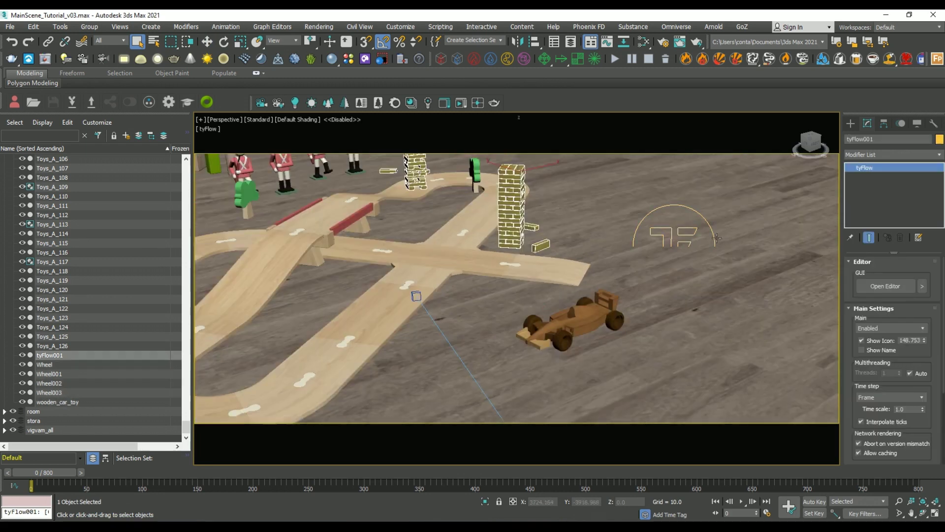
click(885, 286)
click(148, 211)
key(Tab)
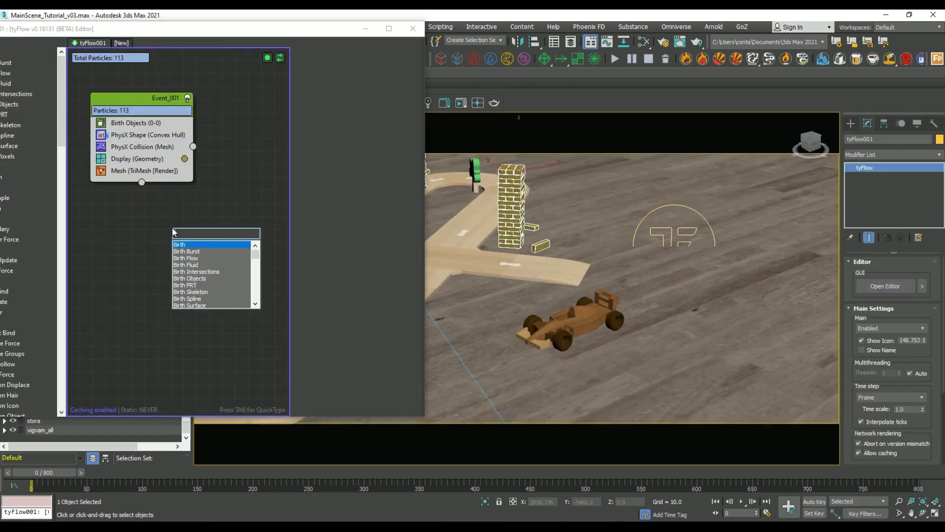
text(export)
key(Return)
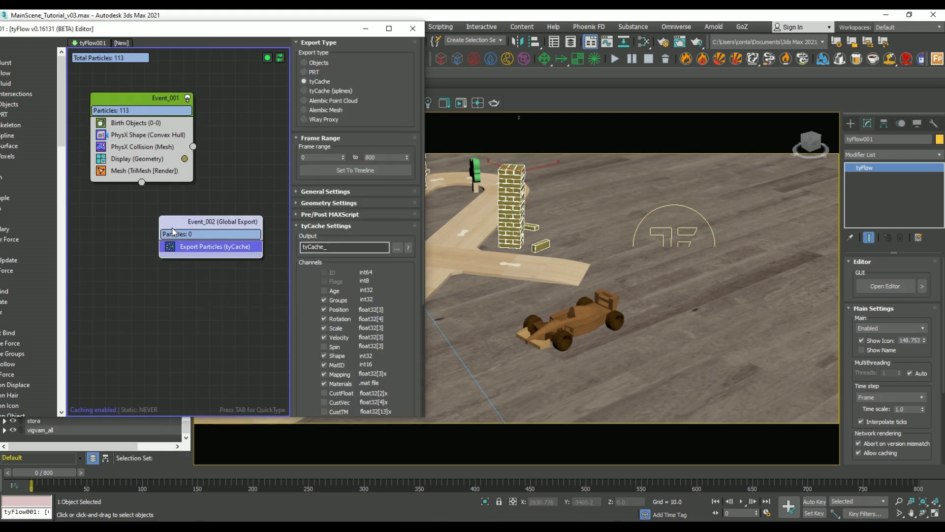
Set the particle export type to Alembic Mesh and expand its general and geometry settings
click(304, 110)
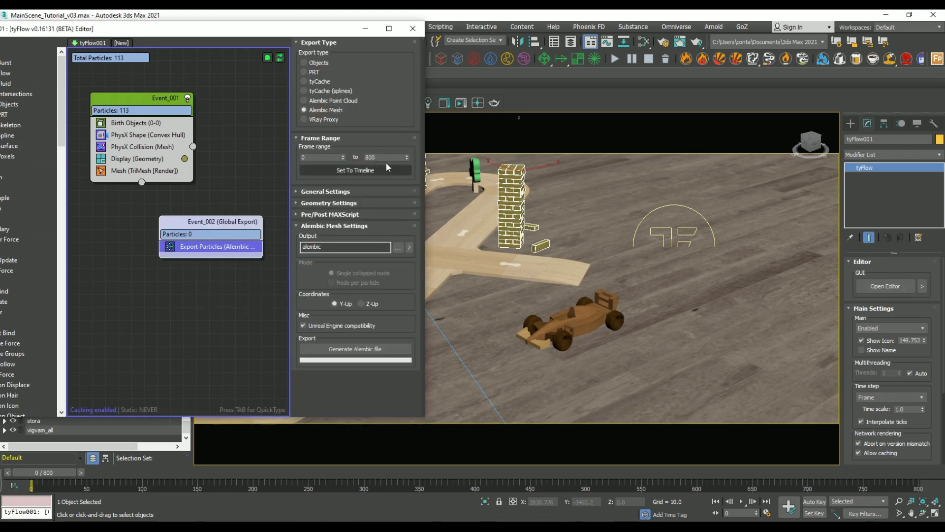
click(325, 191)
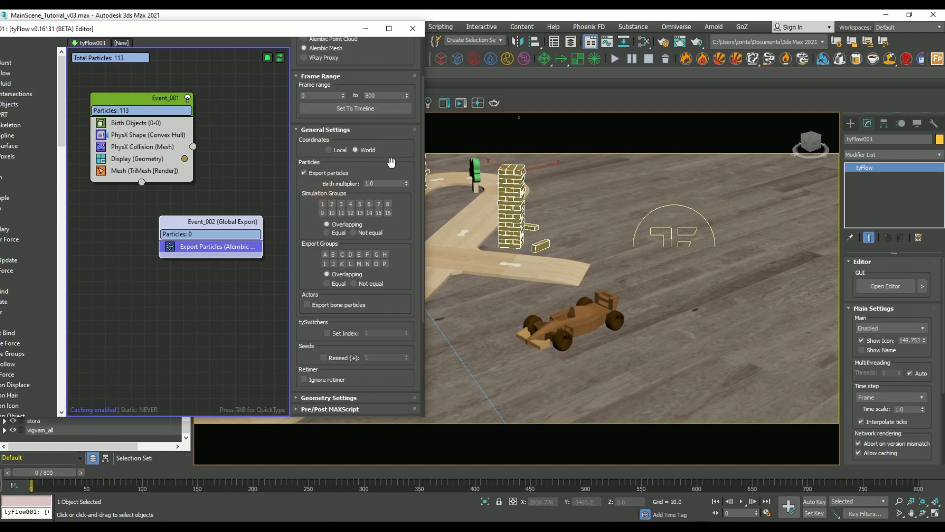
scroll(391, 187, down, 5)
click(344, 247)
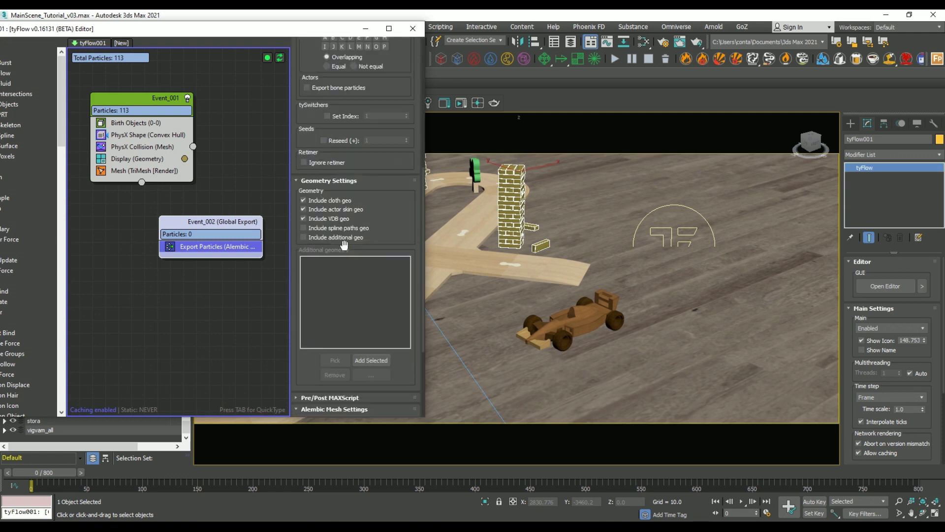
scroll(400, 245, down, 5)
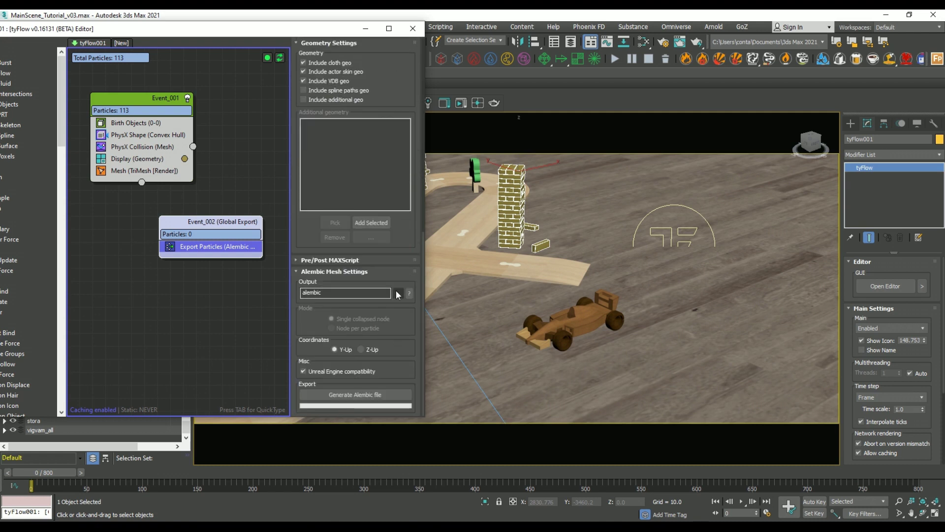
Set the Alembic output file to Jenga in the Tutorial_Exports folder, generate the file and close the tyFlow editor
click(399, 294)
click(422, 312)
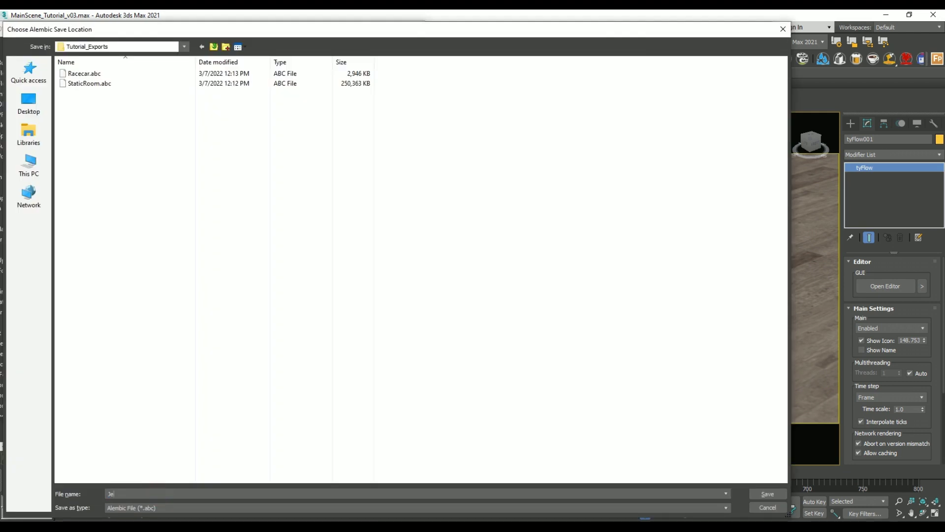
text(Jenga)
key(Return)
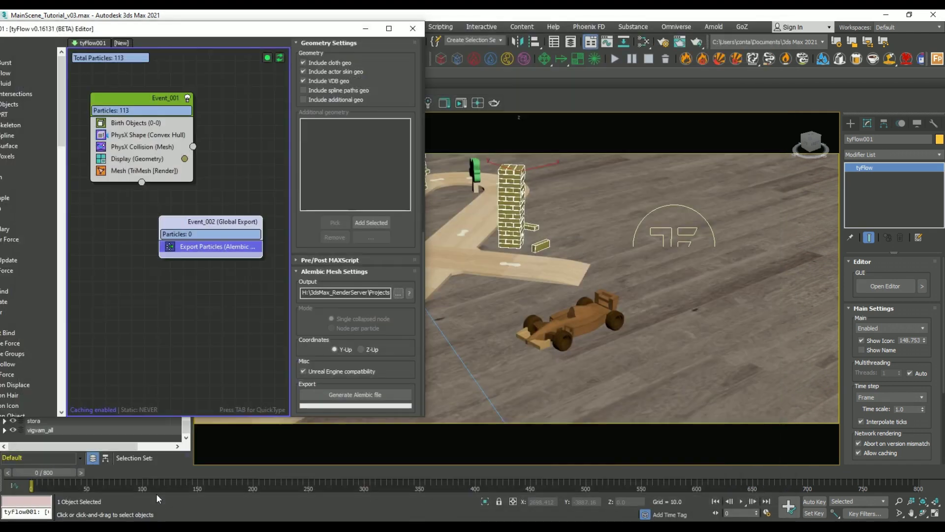
click(370, 395)
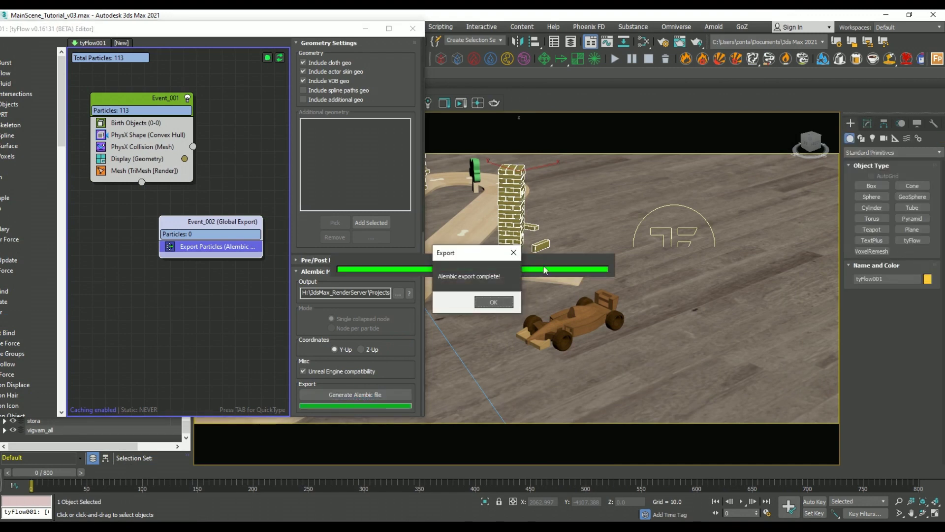
click(491, 302)
click(412, 29)
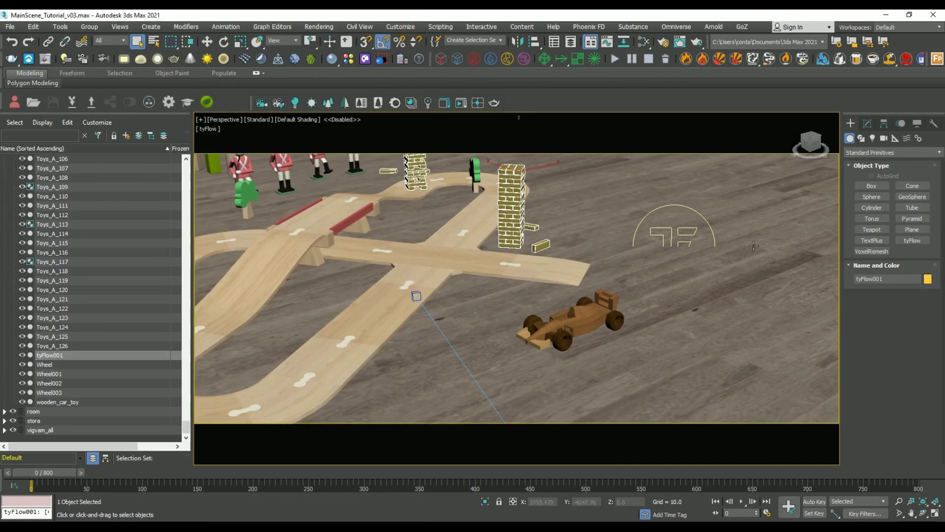
scroll(672, 368, down, 6)
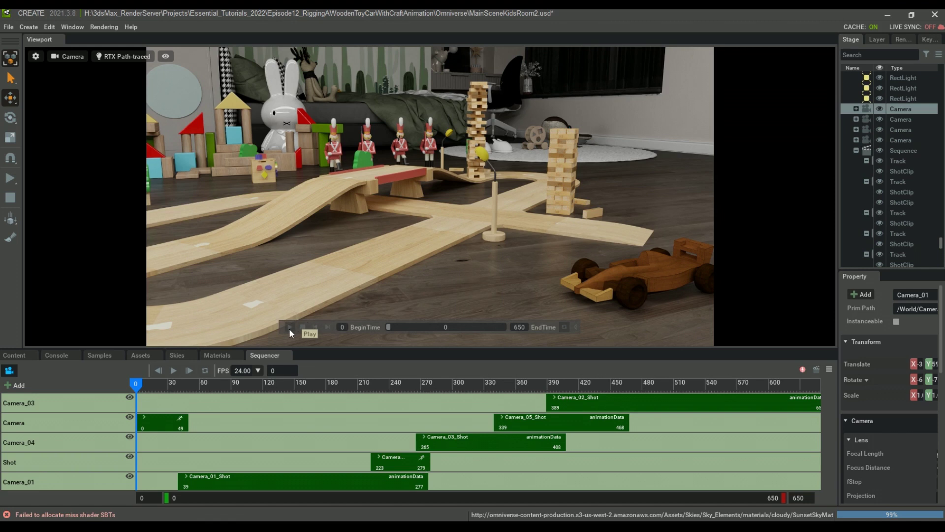
Switch to Omniverse Create and play the sequenced camera shots of the kids' room scene from frame 0
click(290, 328)
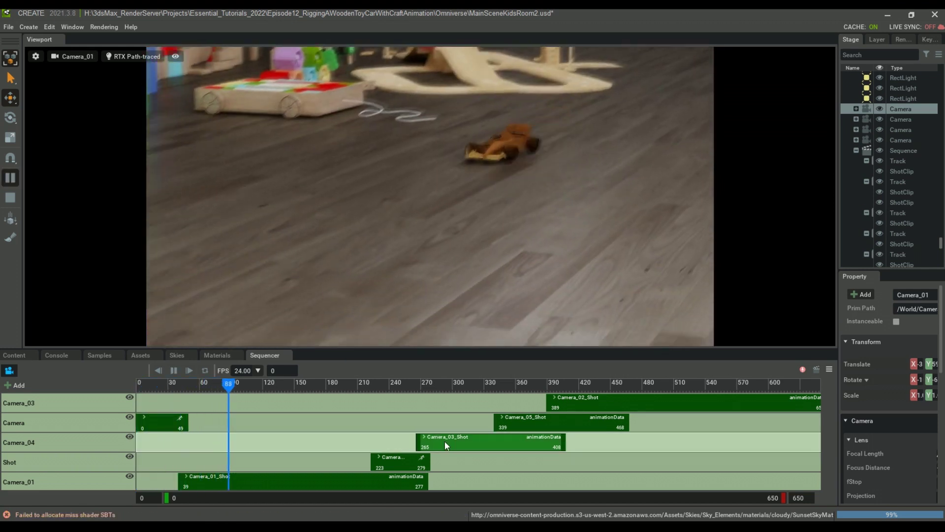